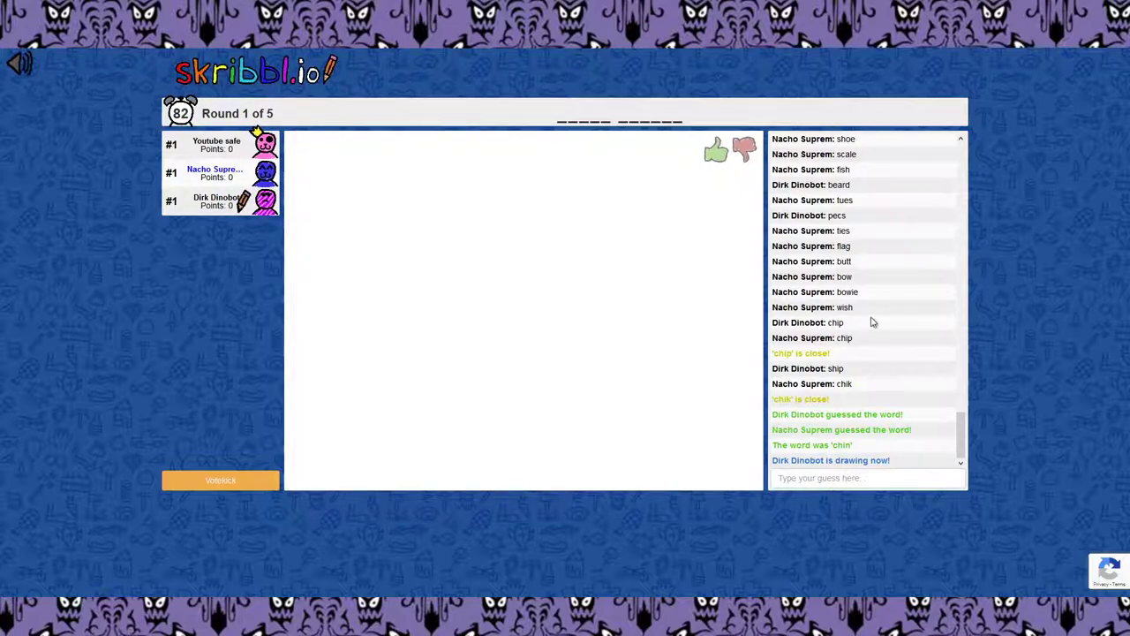
Step: Guess 'Green Lanturn', then 'harry potter' in chat, scoring 300 points
click(839, 478)
text(Gr)
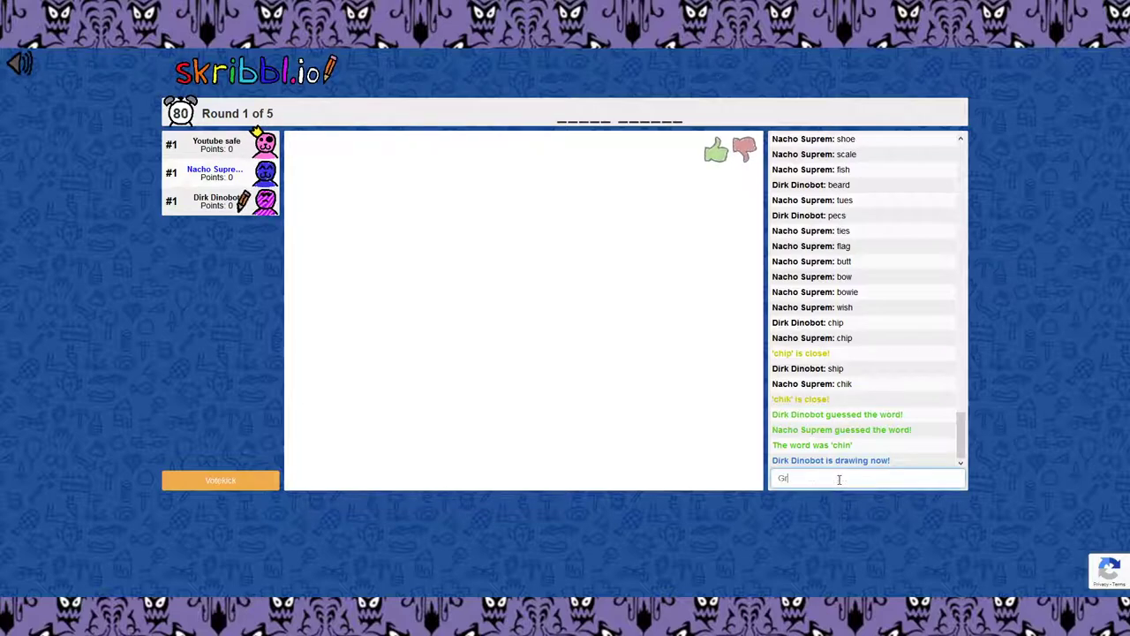
text(een Lanturn)
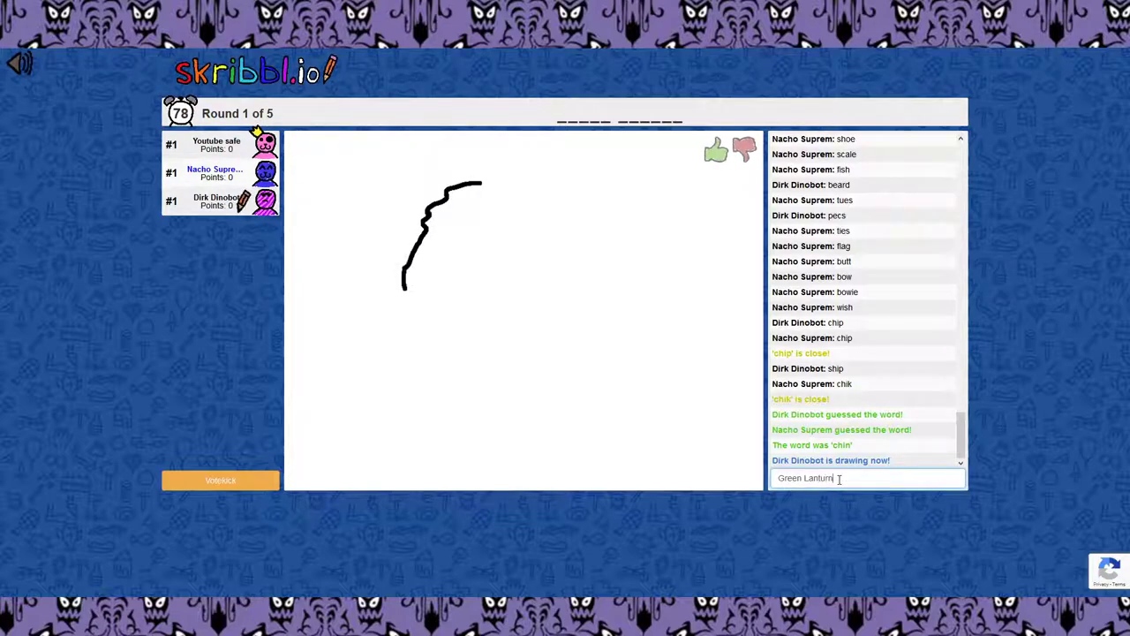
key(Return)
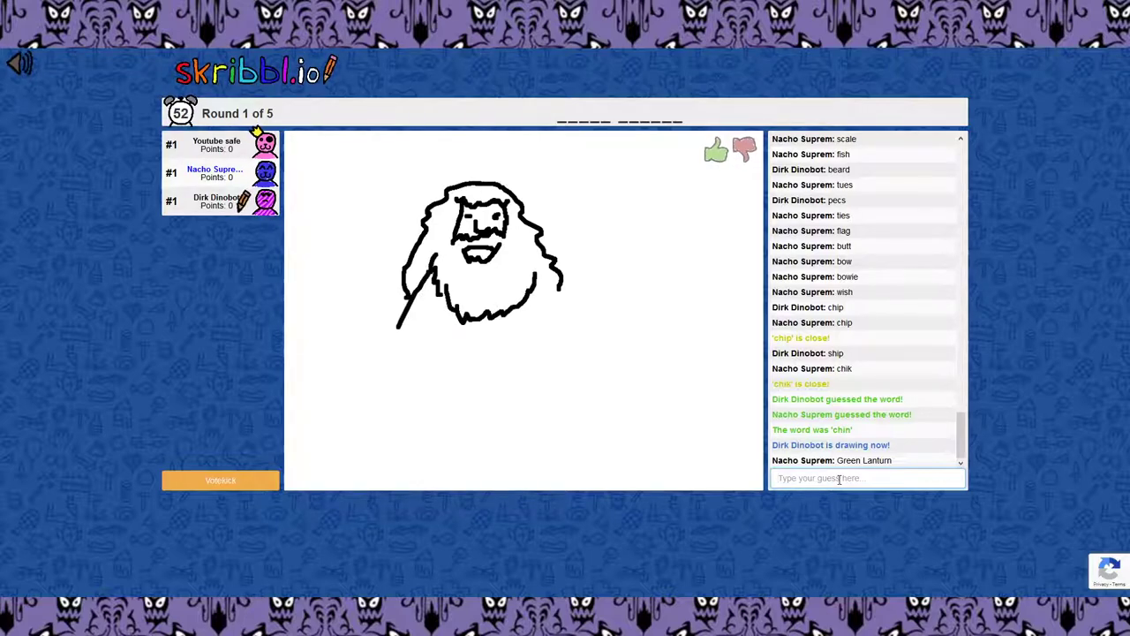
text(h)
key(BackSpace)
text(h)
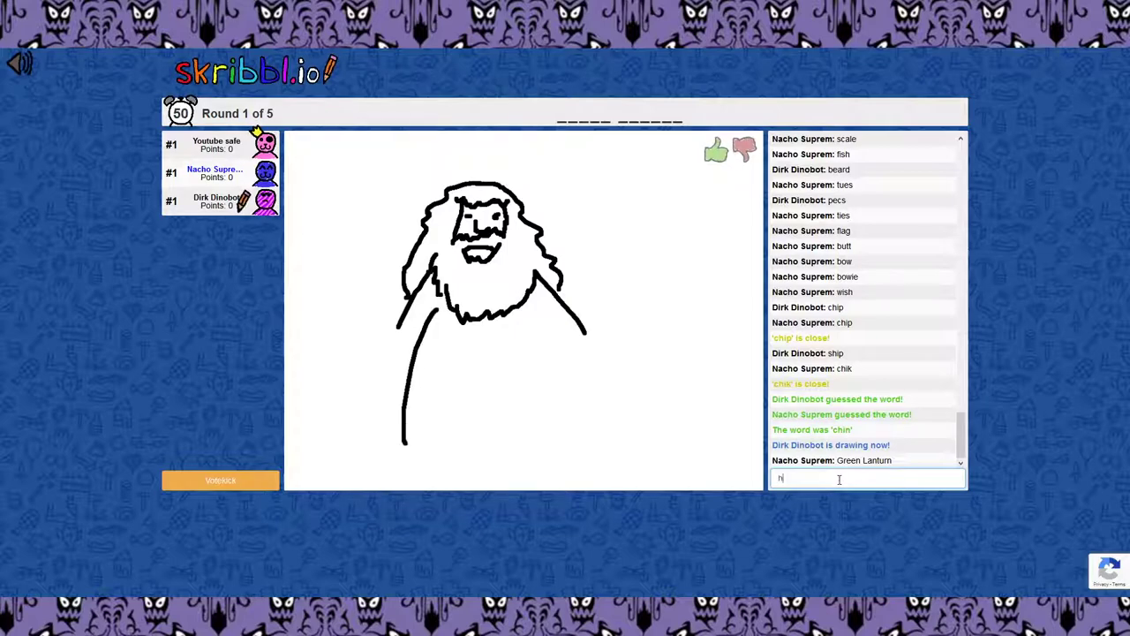
text(ar)
text(y)
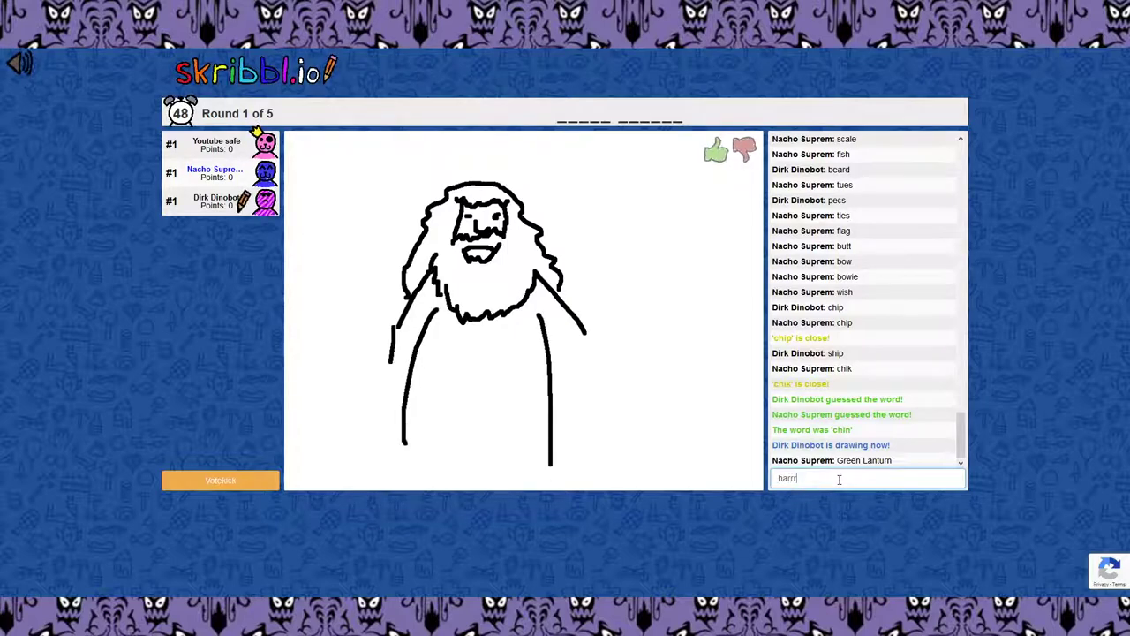
text(otter)
key(Return)
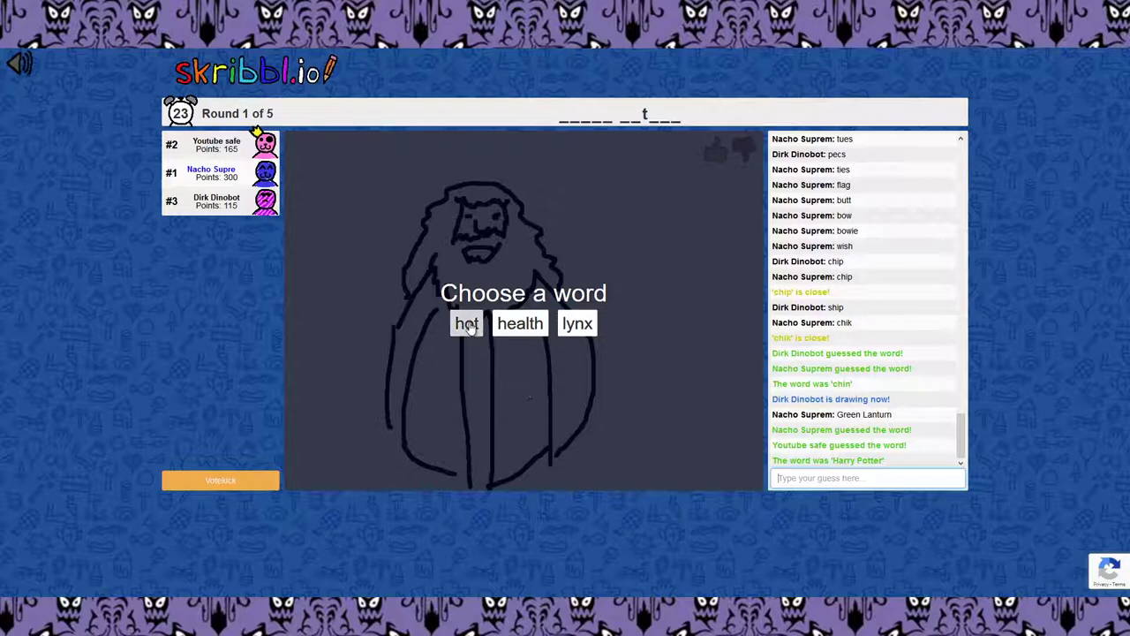
Step: Choose 'health' and outline a cross with the thickest red brush
click(520, 325)
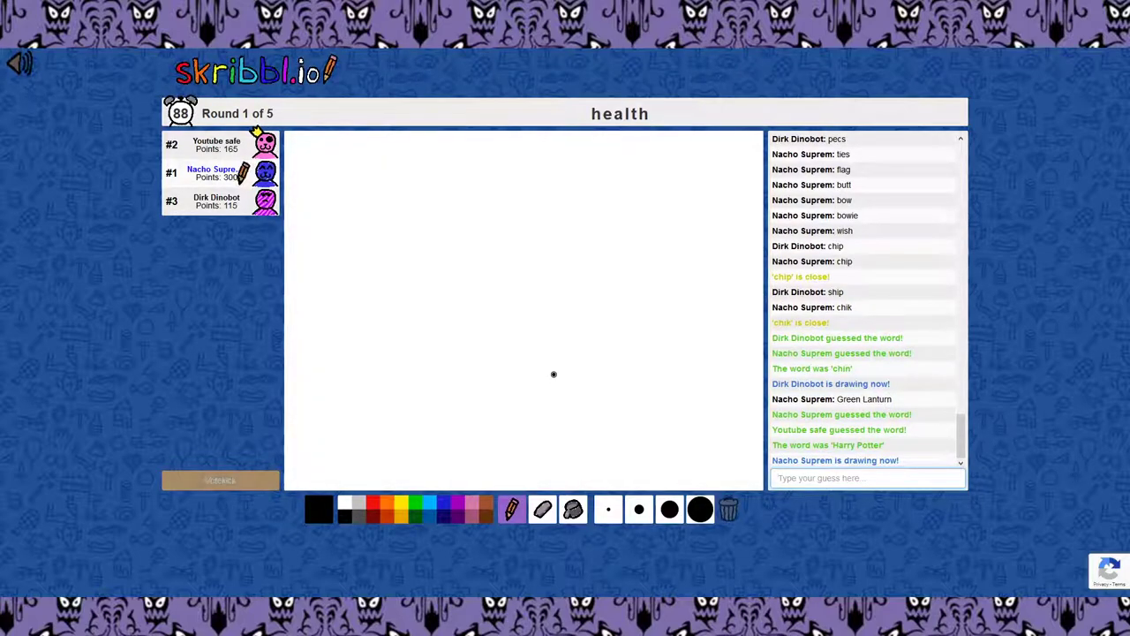
click(373, 503)
click(697, 510)
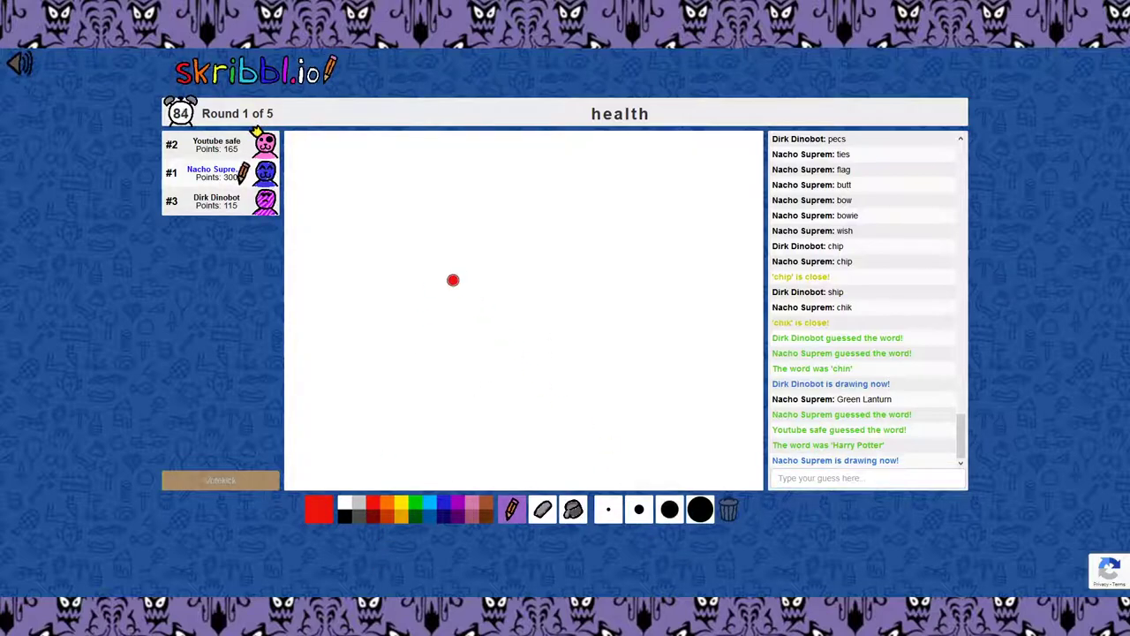
mouse_move(429, 246)
mouse_down()
mouse_move(424, 313)
mouse_move(492, 199)
mouse_move(593, 172)
mouse_move(606, 177)
mouse_move(609, 238)
mouse_up()
mouse_move(479, 320)
mouse_down()
mouse_move(587, 410)
mouse_move(593, 322)
mouse_up()
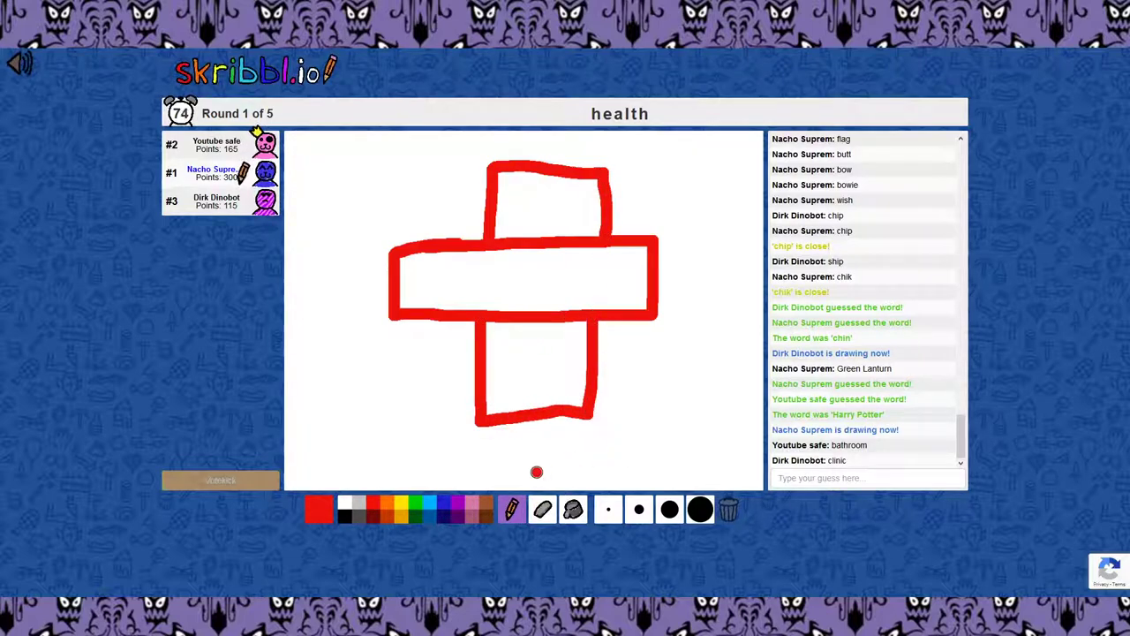
Step: Fill the cross's sections solid red, then ready a thin green pencil
click(573, 509)
click(538, 376)
click(542, 256)
click(538, 181)
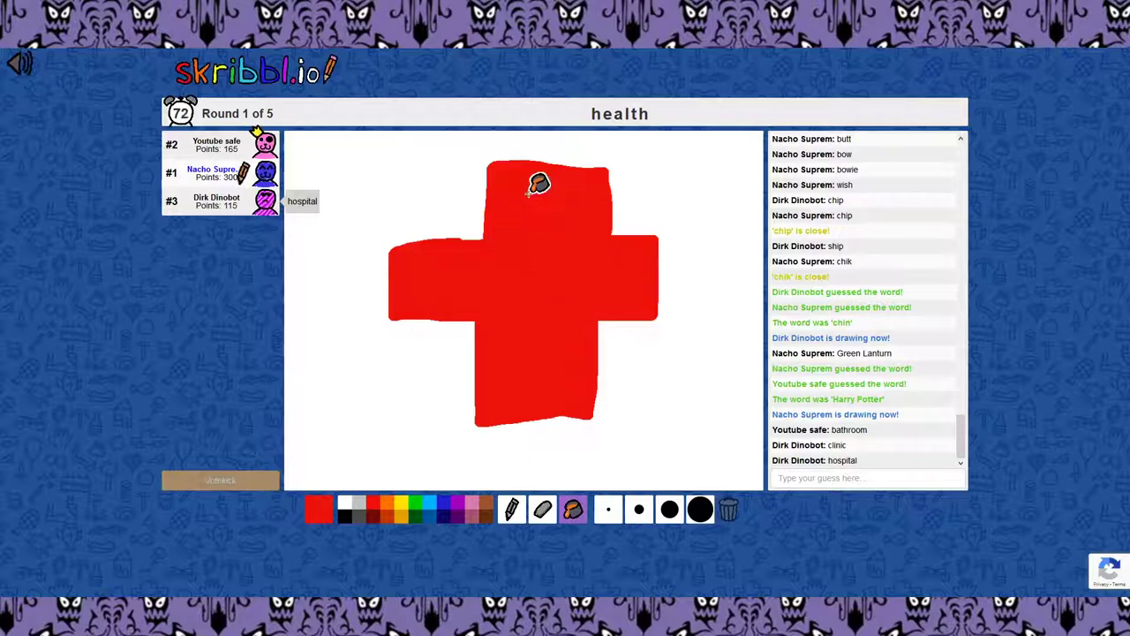
click(415, 502)
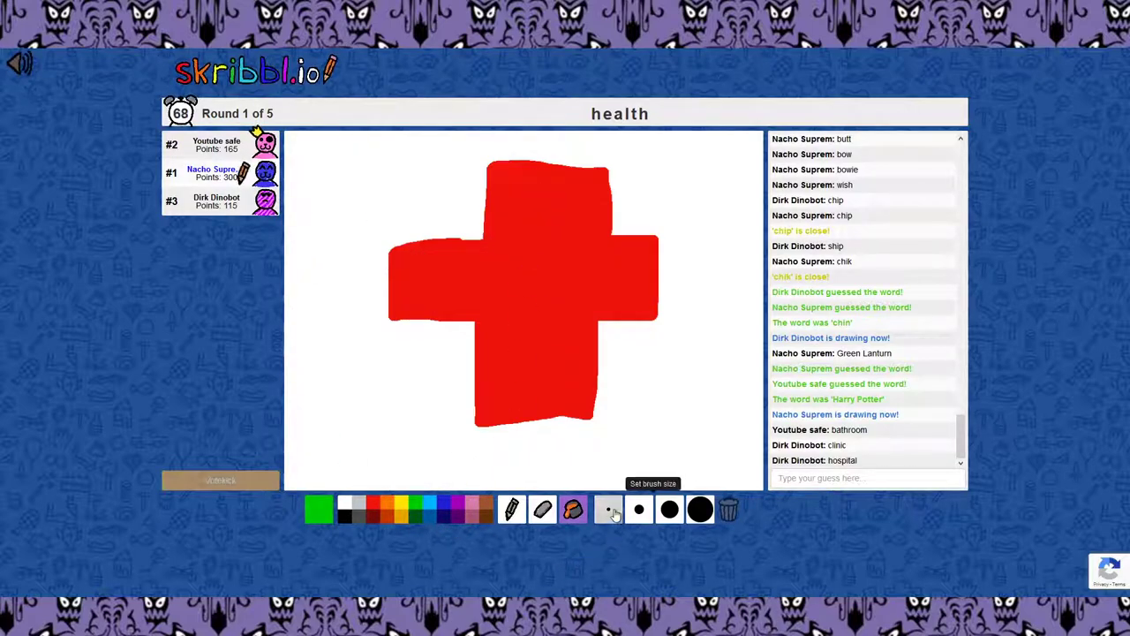
click(511, 510)
click(606, 512)
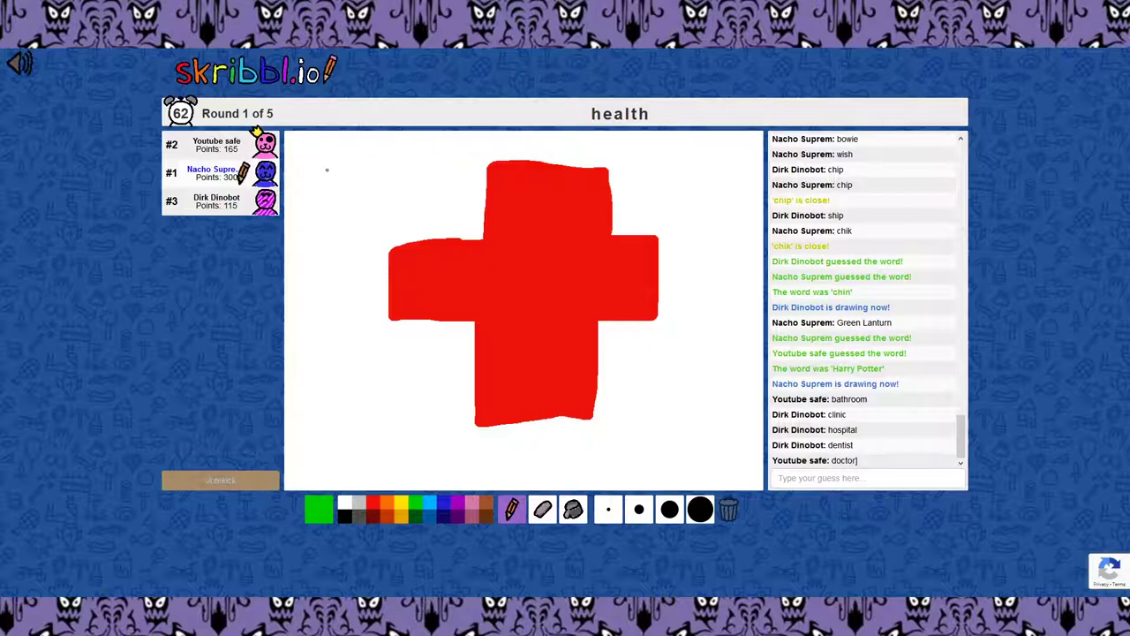
Step: Draw a green snake coiled around a grey staff left of the cross
drag(328, 166, 357, 371)
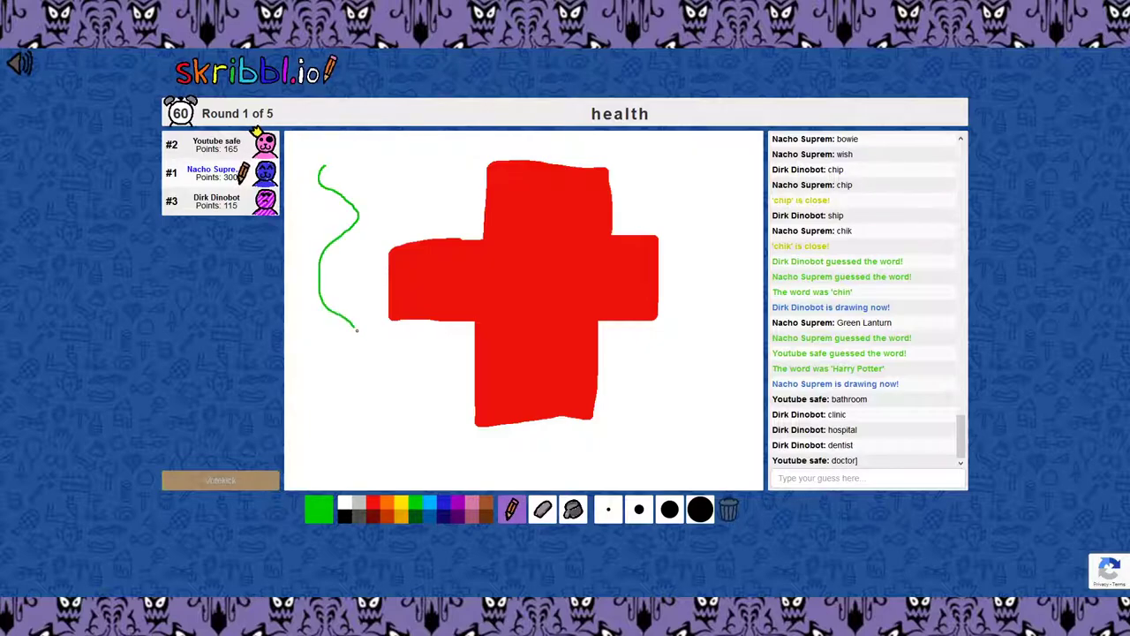
drag(361, 162, 358, 376)
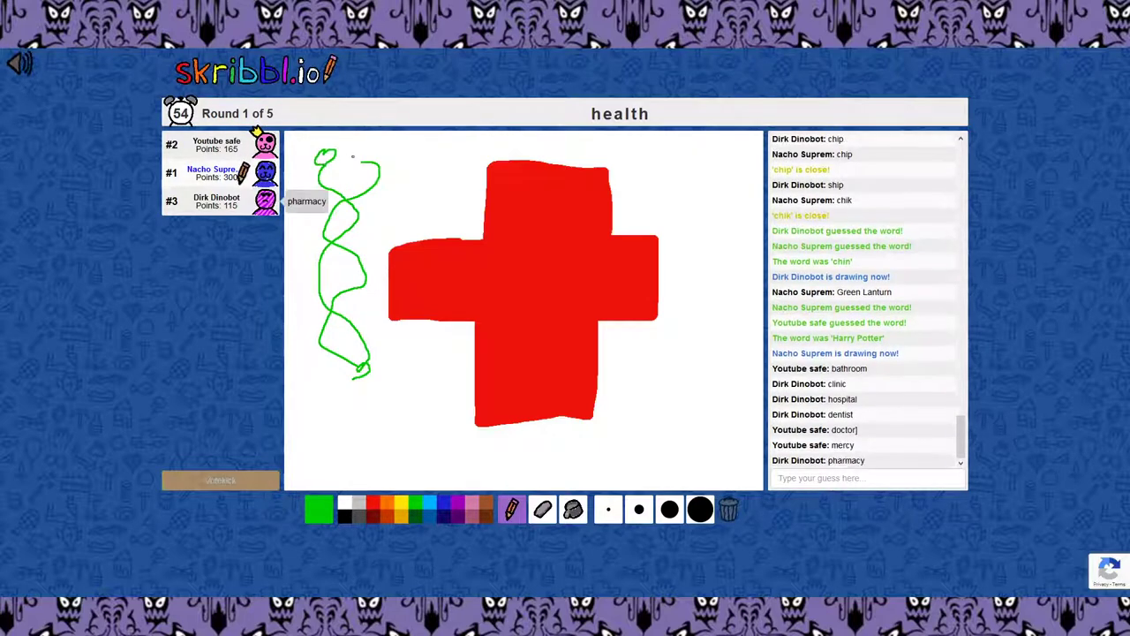
drag(330, 153, 374, 156)
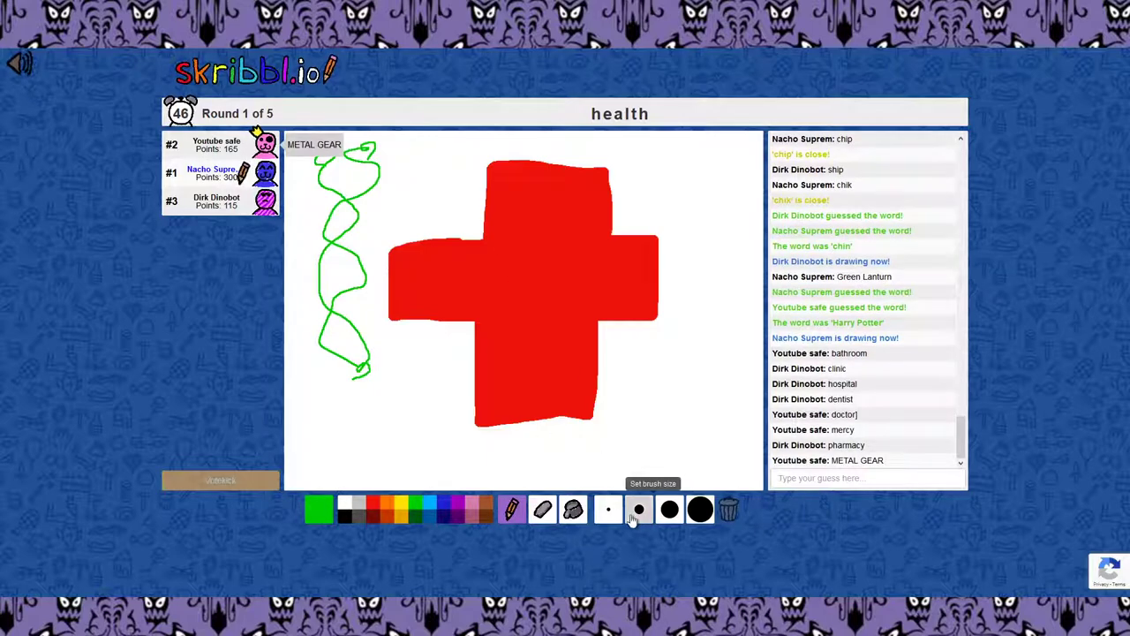
click(358, 516)
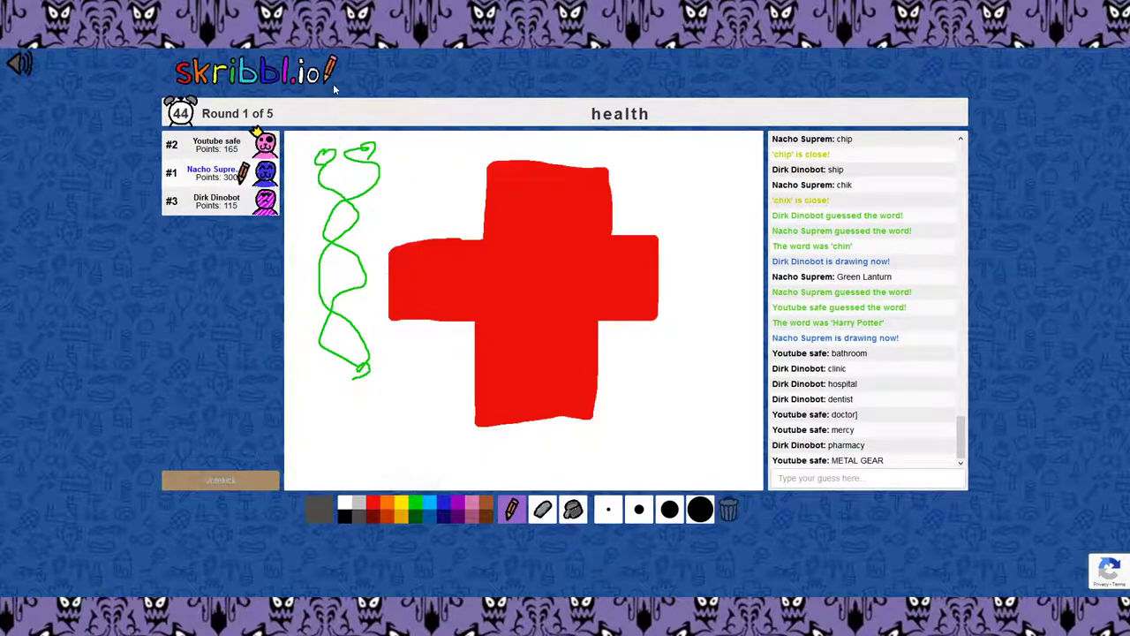
drag(340, 143, 337, 381)
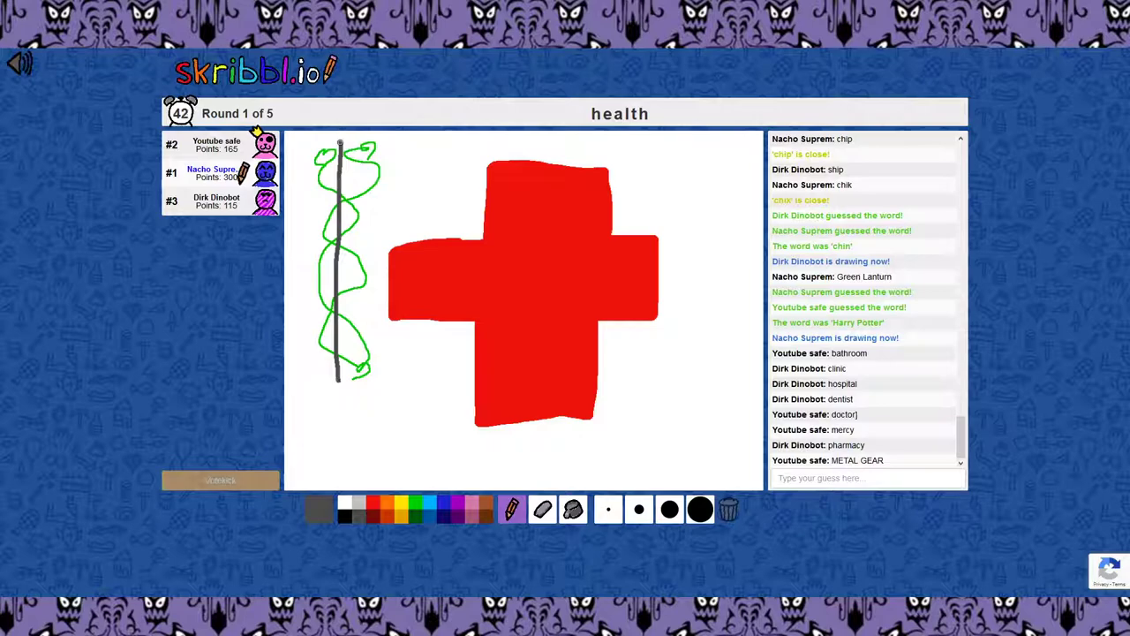
mouse_move(337, 143)
mouse_down()
mouse_move(328, 137)
mouse_move(362, 131)
mouse_up()
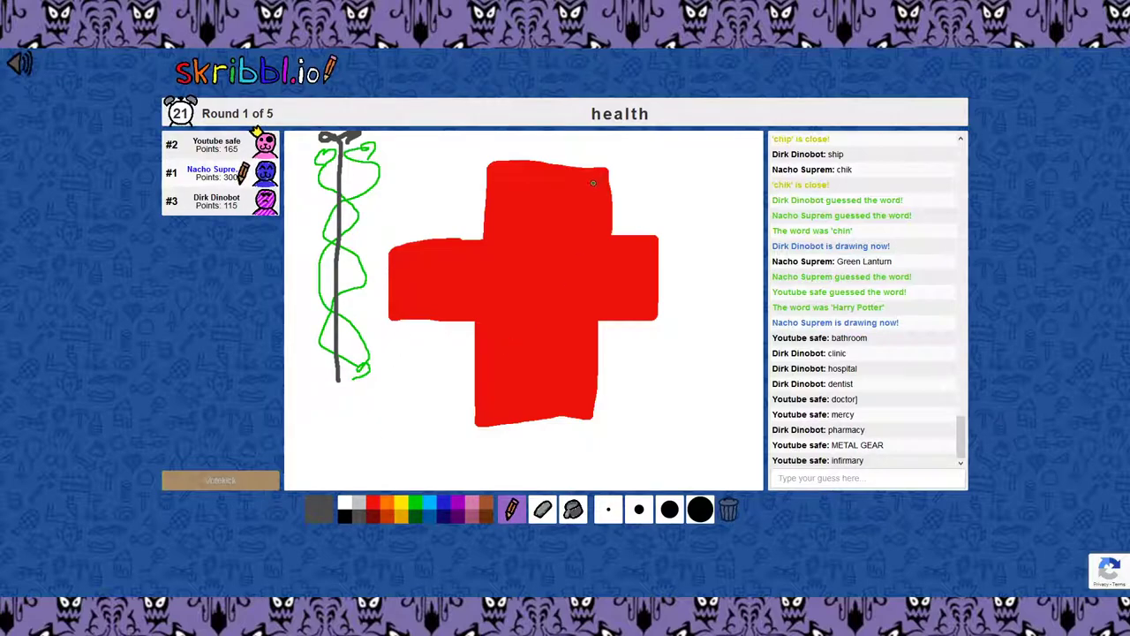
Step: Narrow the cross's top arm with the largest eraser, then pick bright orange
click(546, 510)
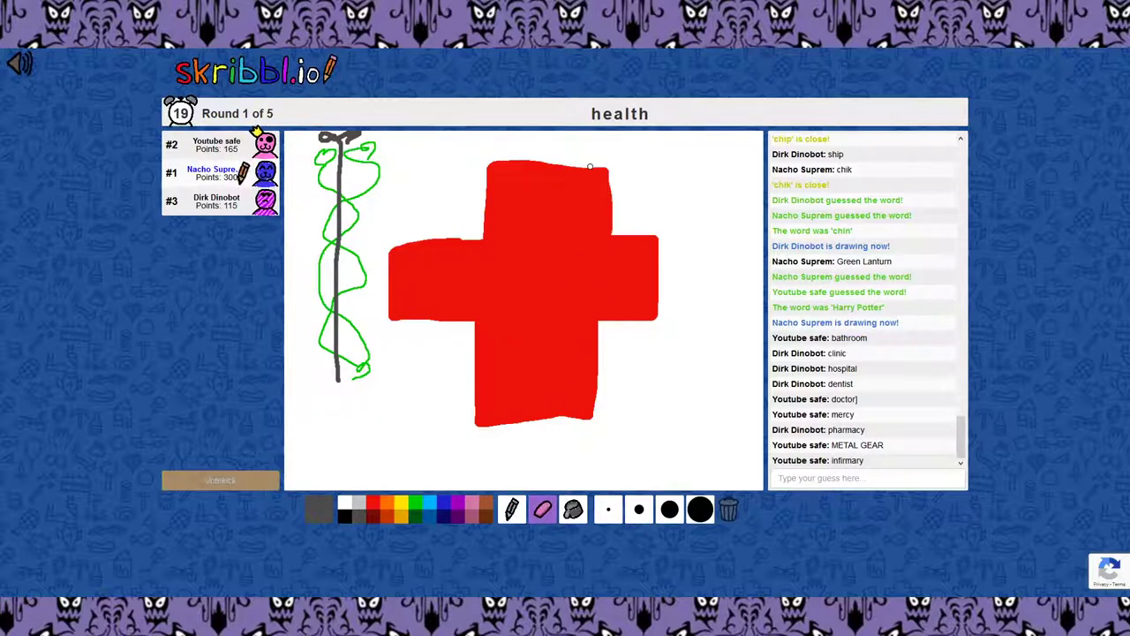
click(700, 509)
mouse_move(610, 223)
mouse_down()
mouse_move(597, 191)
mouse_move(605, 171)
mouse_move(606, 222)
mouse_up()
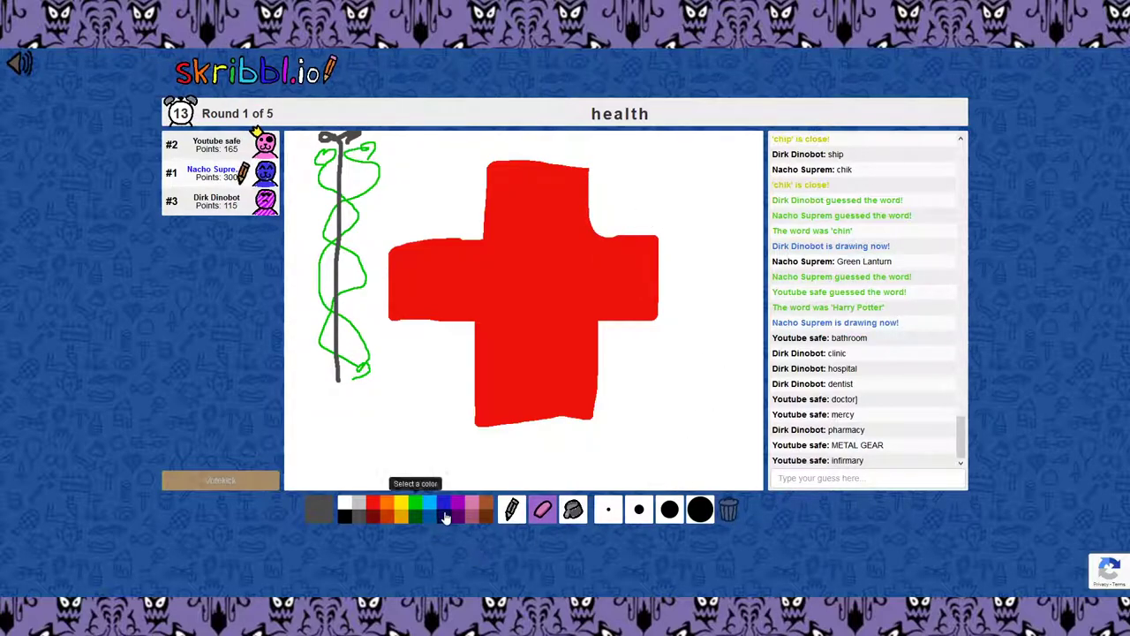
click(446, 516)
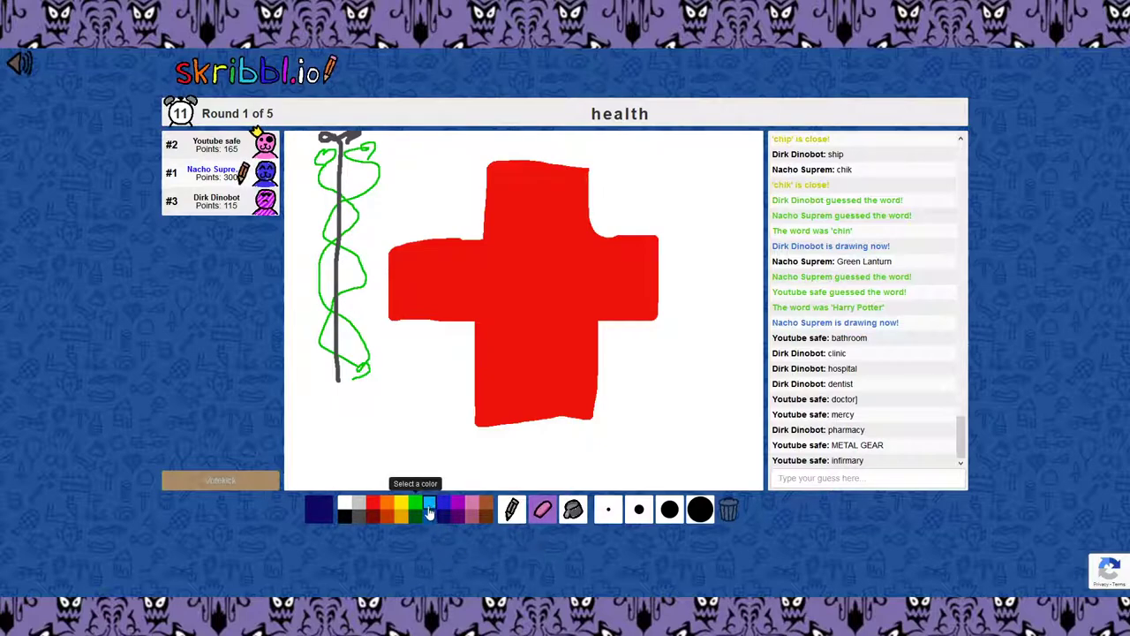
click(428, 506)
click(386, 504)
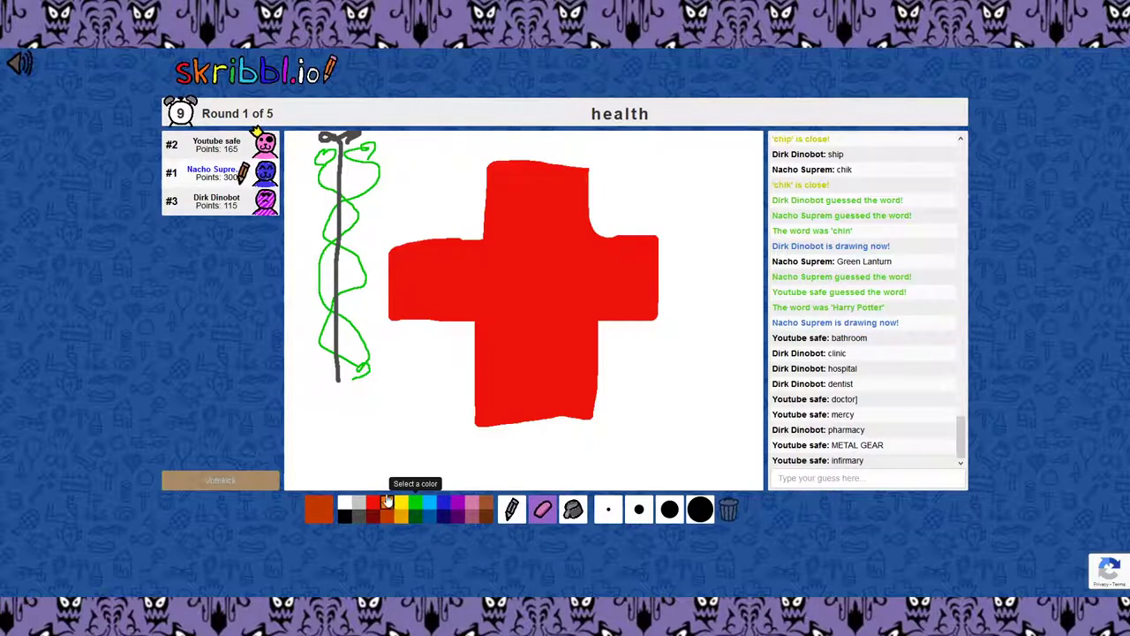
click(387, 504)
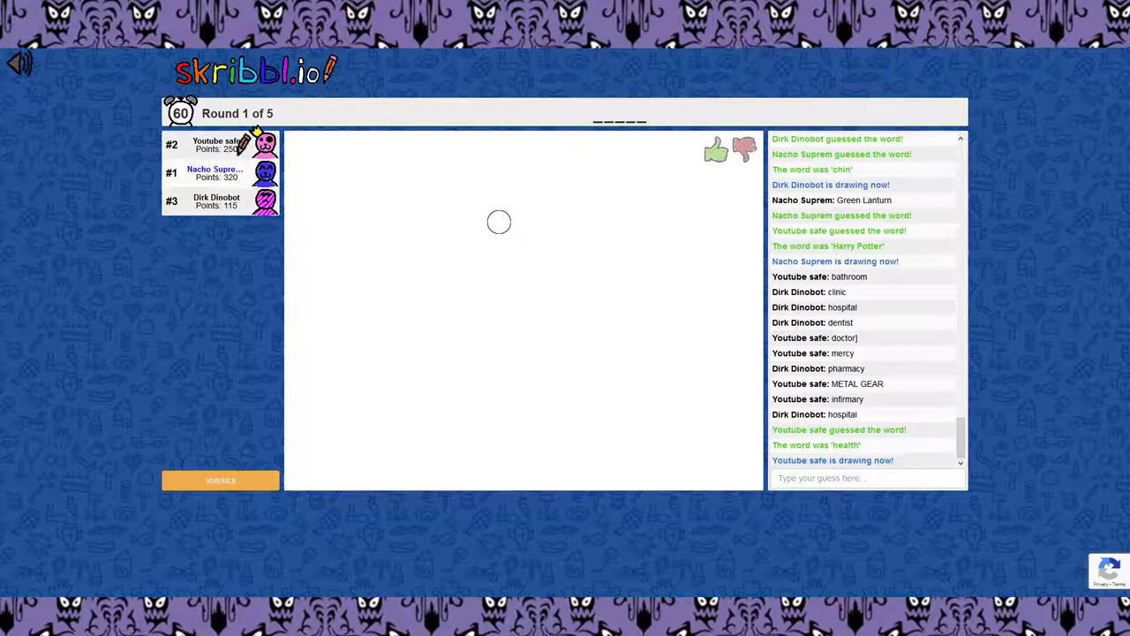
Step: Submit the correct chat guess for the dress drawing, reaching 645 points
click(810, 479)
text(doctor)
key(Return)
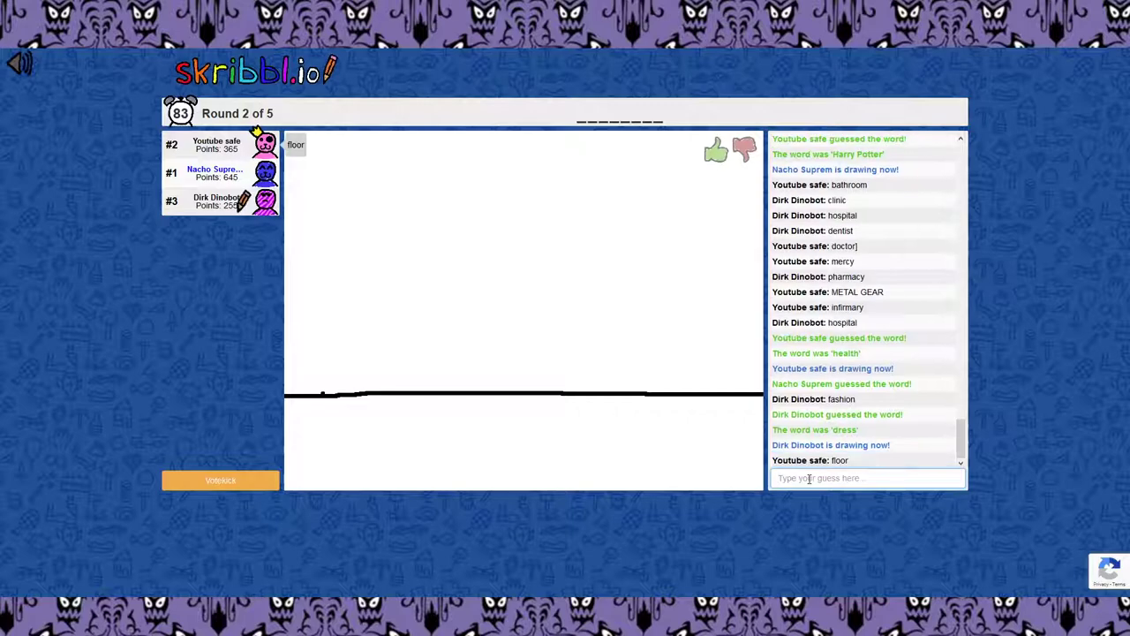
text(line)
Step: Guess daddy long legs, tarantula, burrowing, spider and recluse, then 'trapdoor' correctly
key(Return)
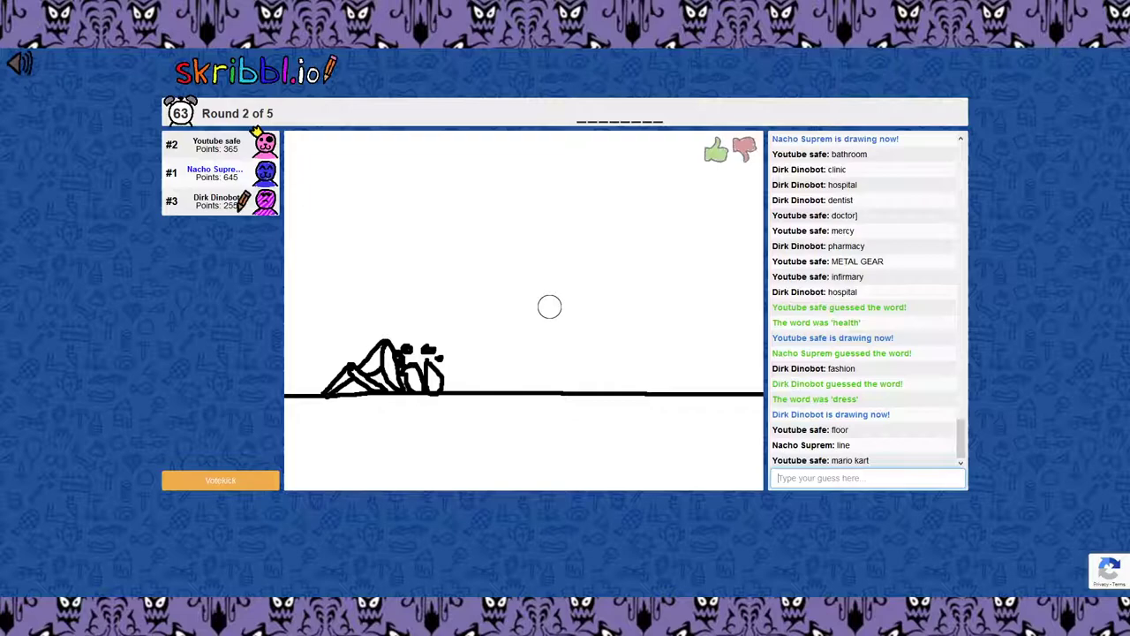
text(d)
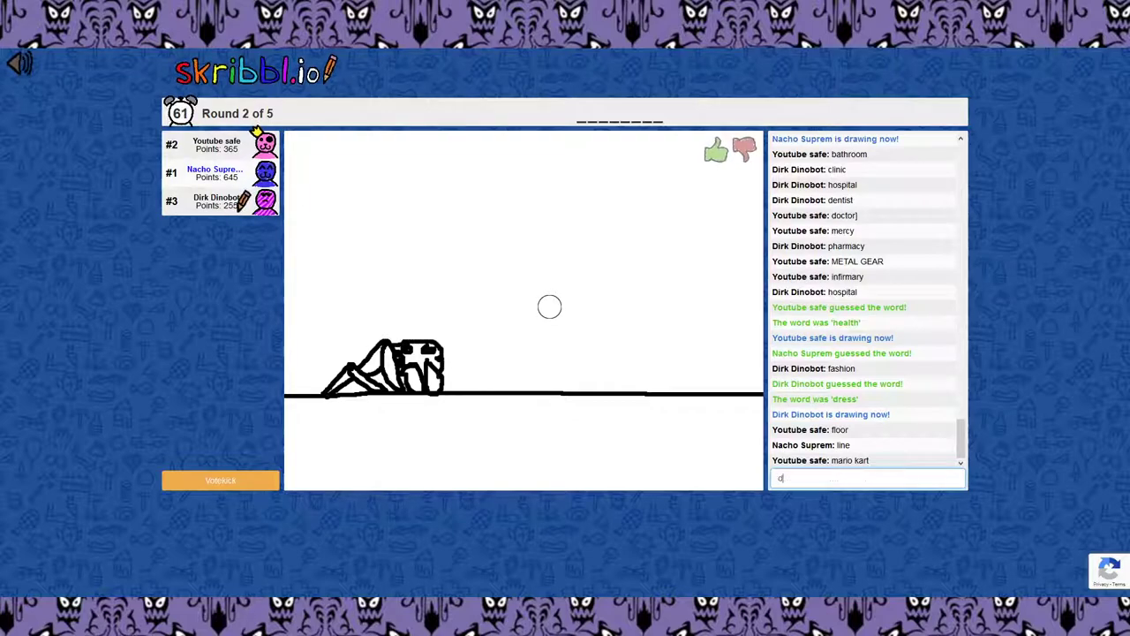
text(addy lo)
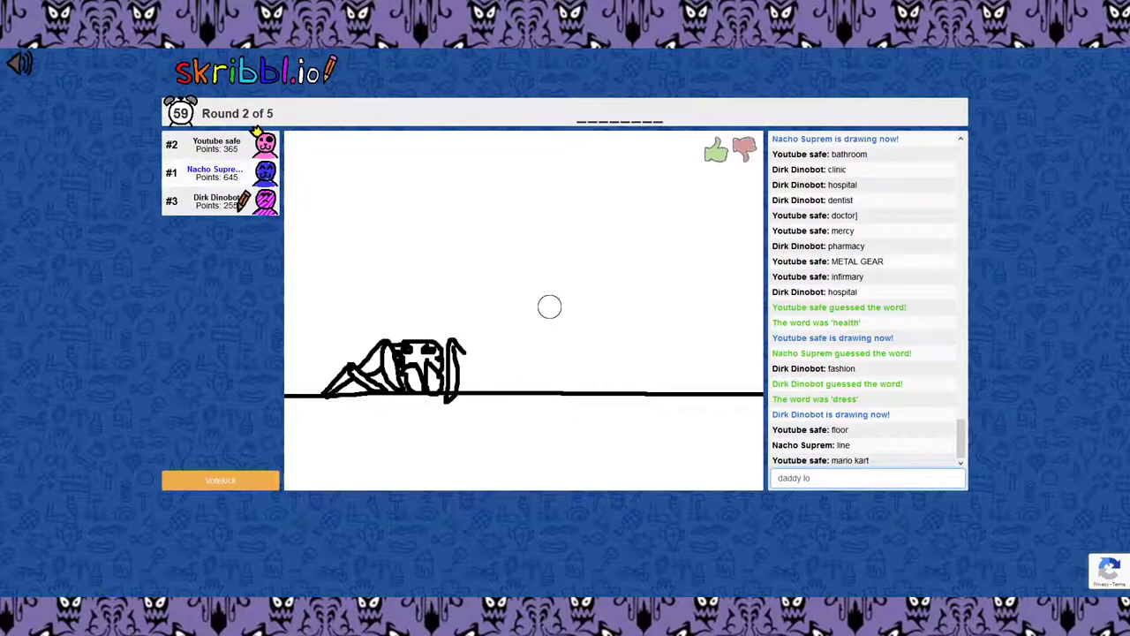
text(ng legs)
key(Return)
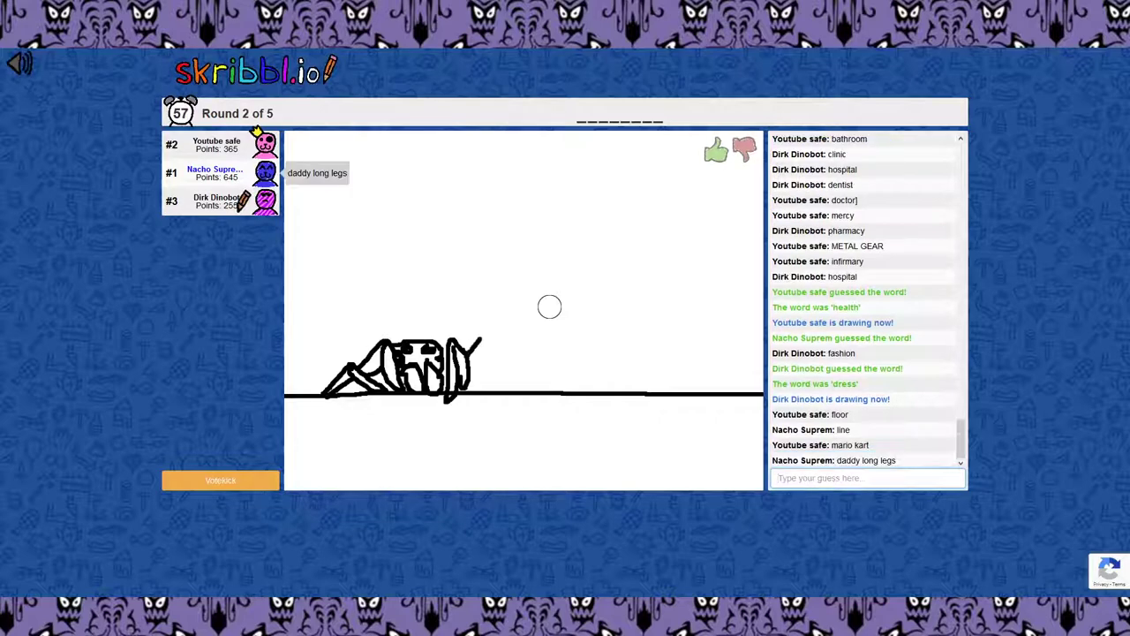
text(taran)
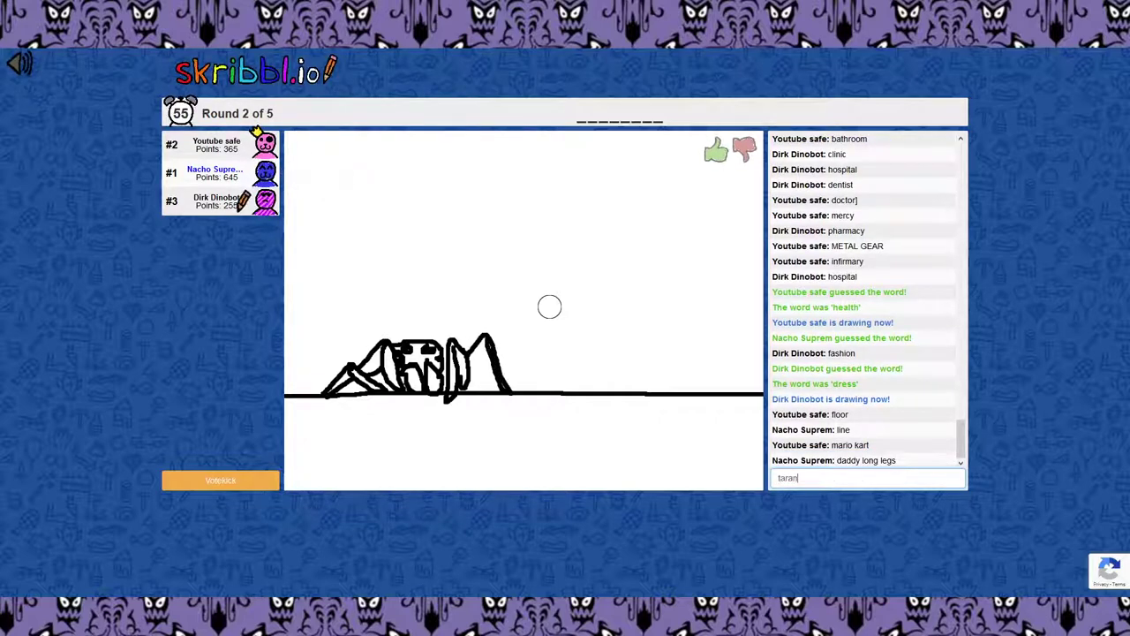
text(tula)
key(Return)
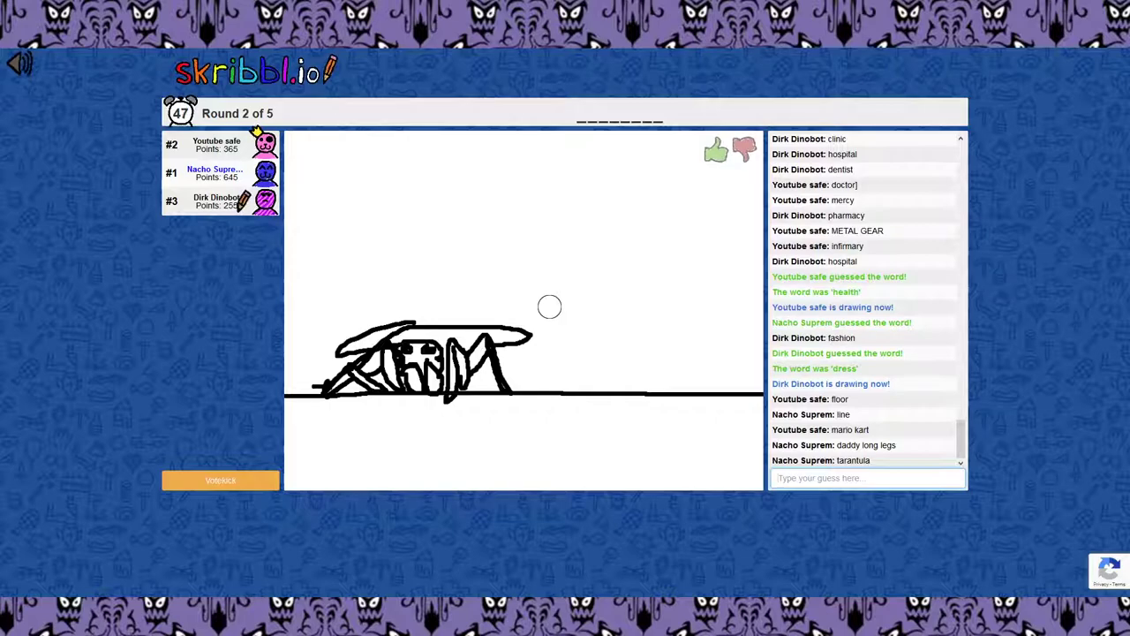
text(b)
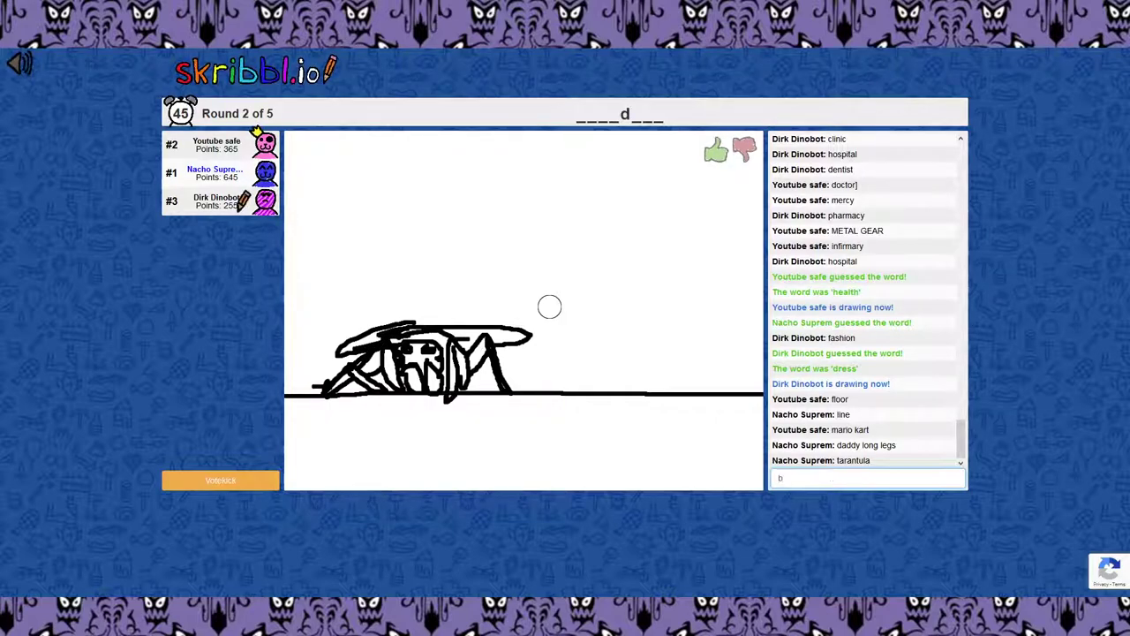
text(urr)
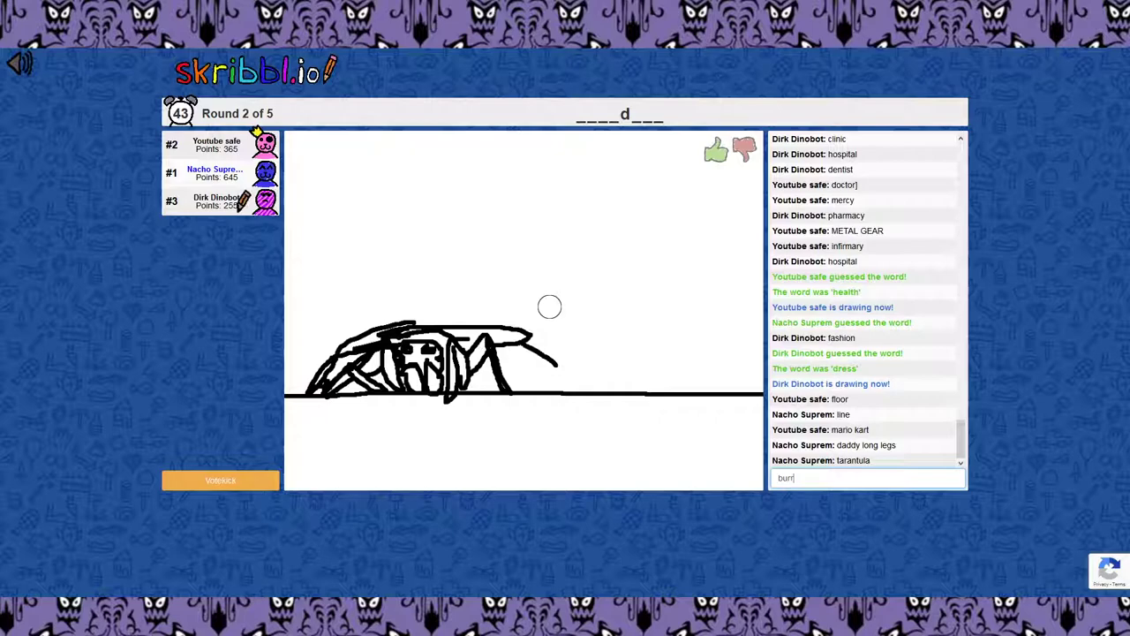
text(owing)
key(Return)
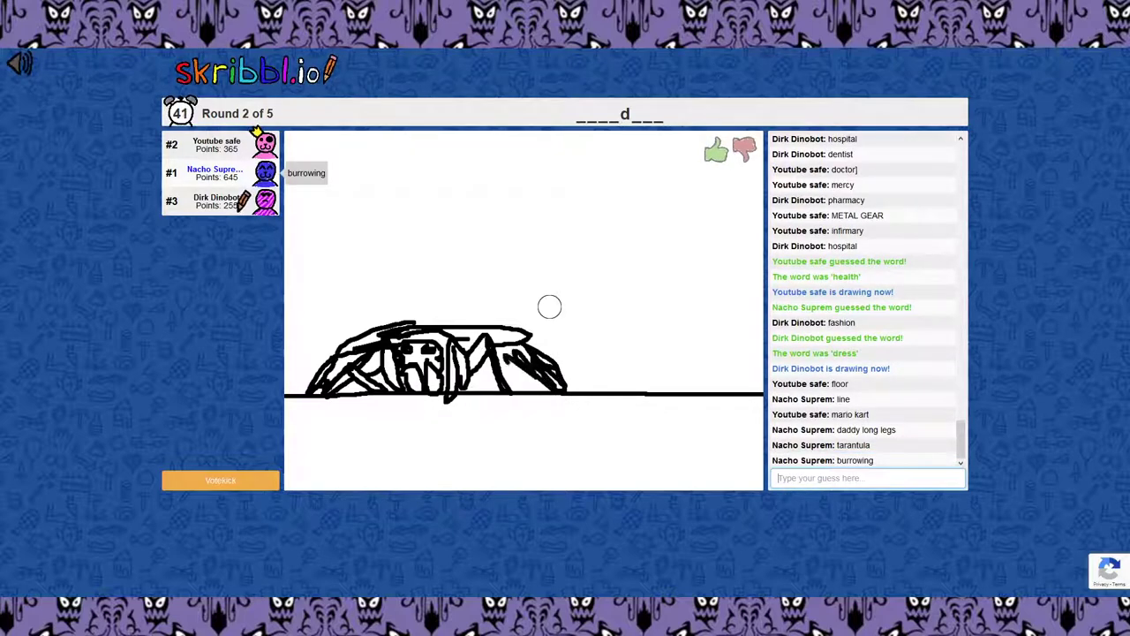
text(sp)
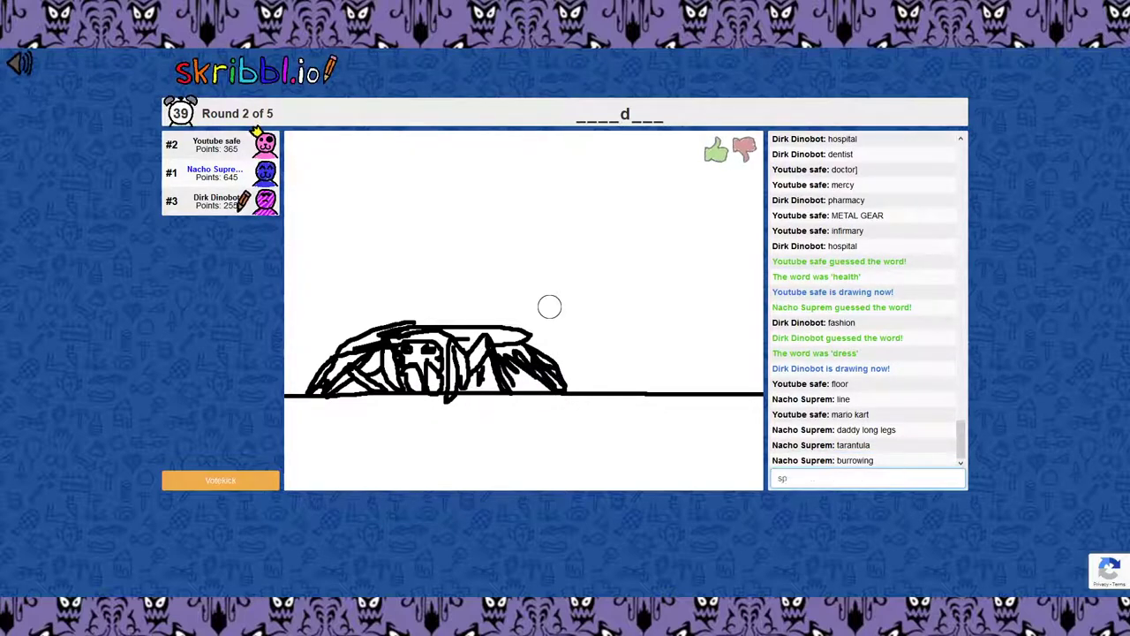
text(ider)
key(Return)
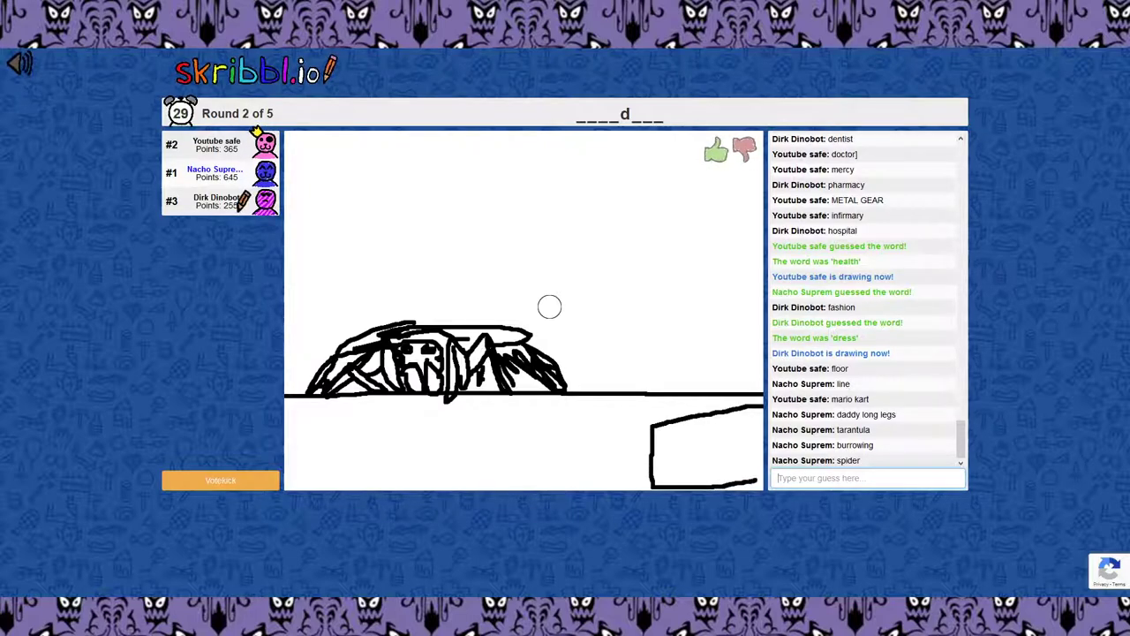
text(rectuse)
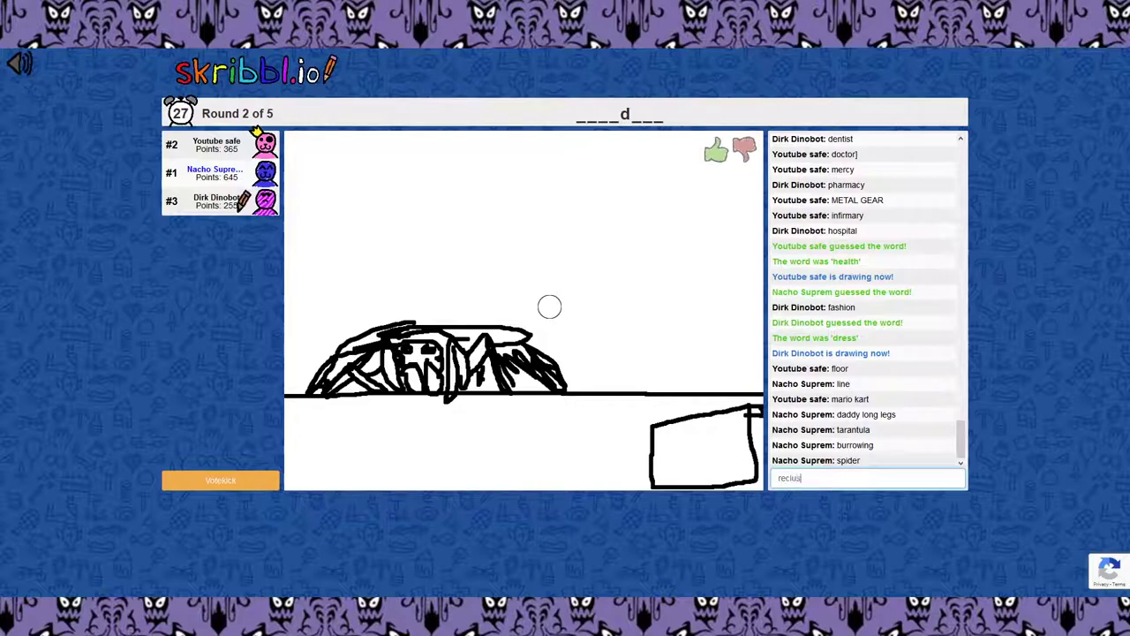
key(Return)
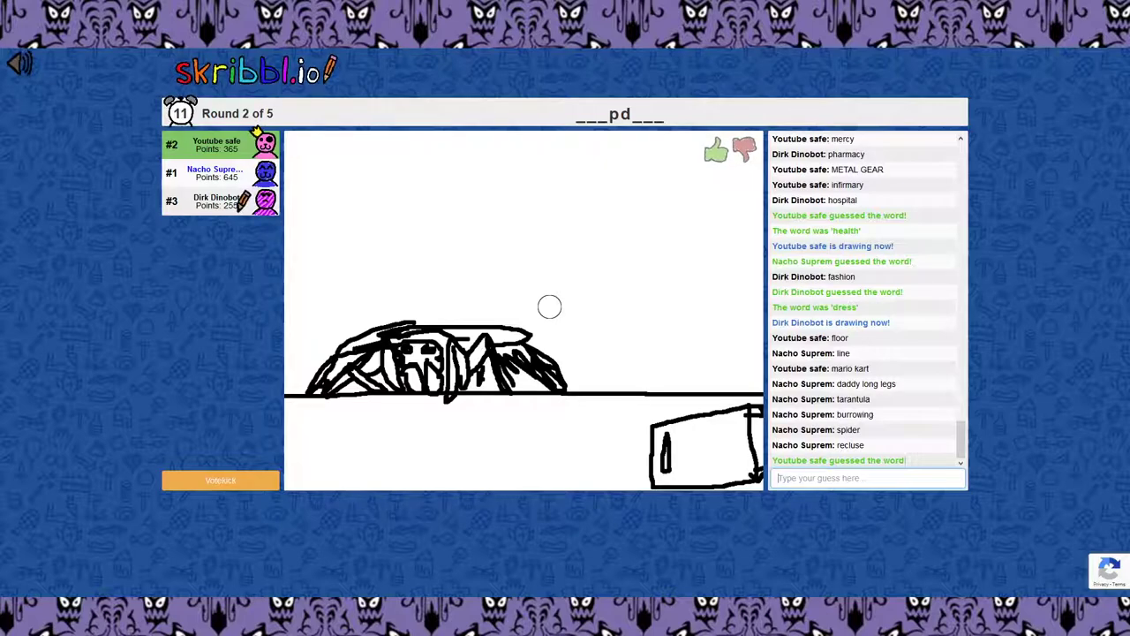
text(tra)
text(pdoor)
key(Return)
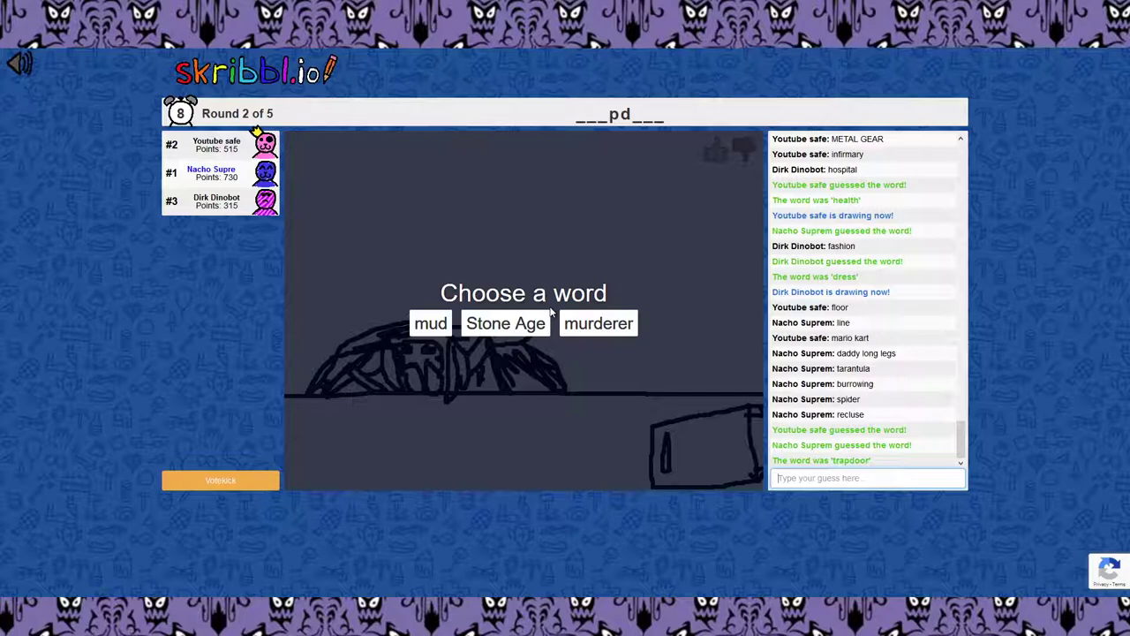
Step: Choose 'murderer' and draw a thin black stick figure
click(579, 326)
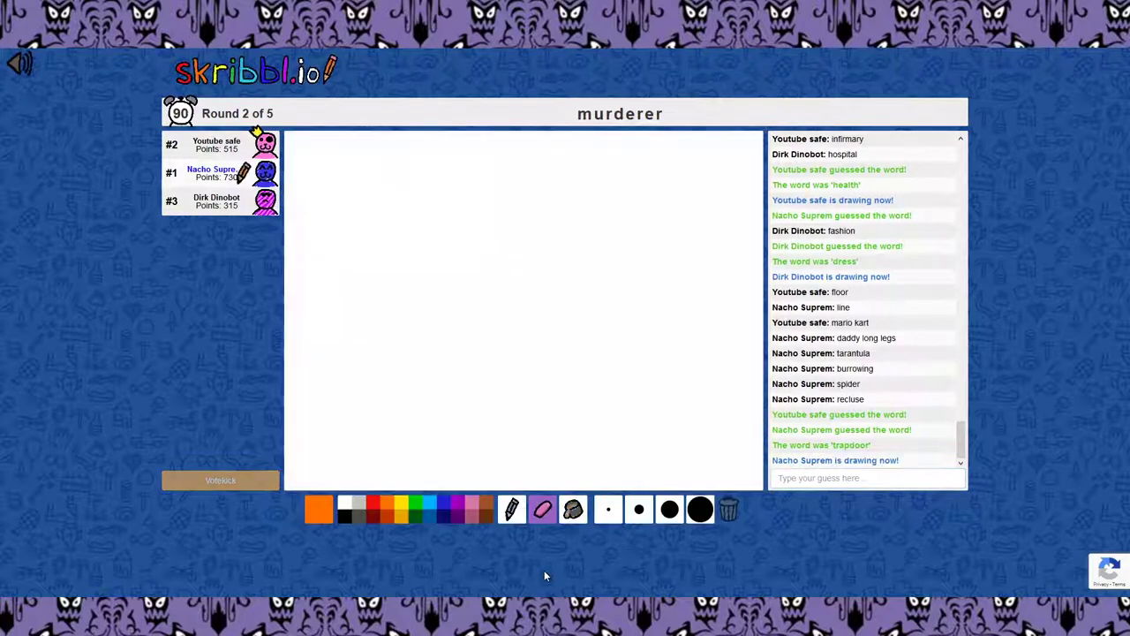
click(345, 516)
click(609, 509)
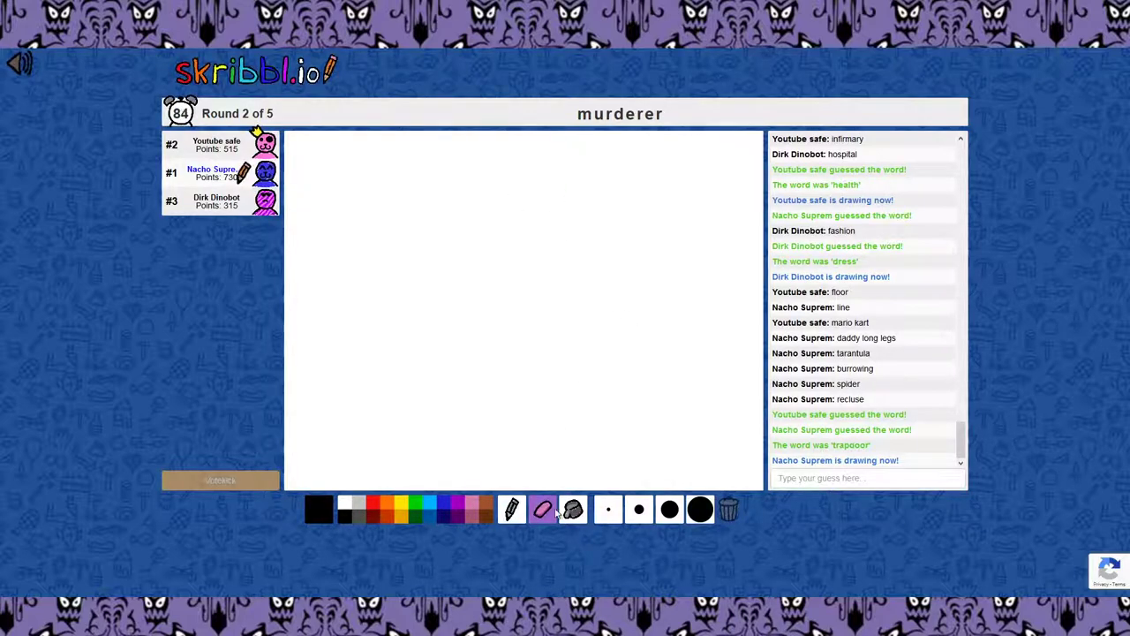
click(511, 509)
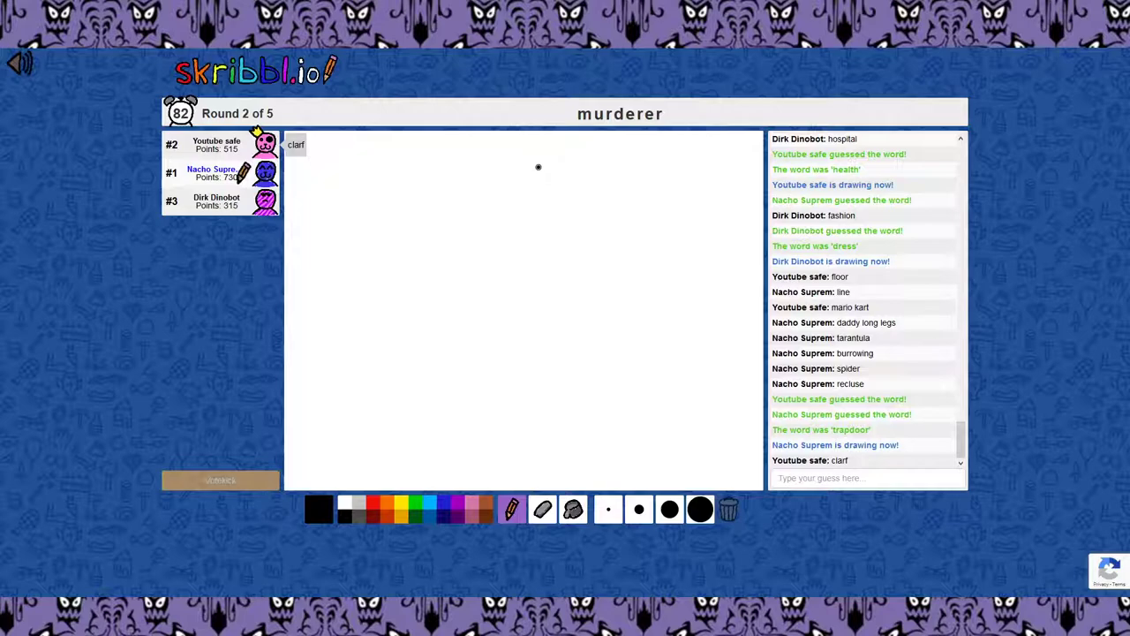
mouse_move(538, 166)
mouse_down()
mouse_move(519, 181)
mouse_move(538, 165)
mouse_up()
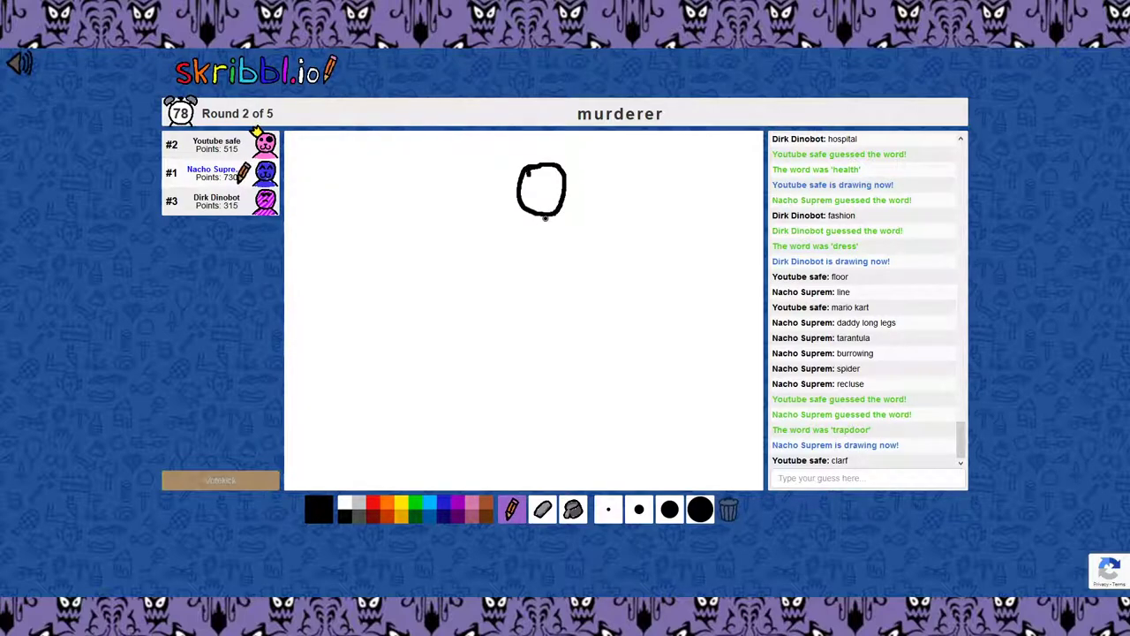
mouse_move(545, 218)
mouse_down()
mouse_move(566, 366)
mouse_move(540, 450)
mouse_up()
drag(567, 366, 599, 411)
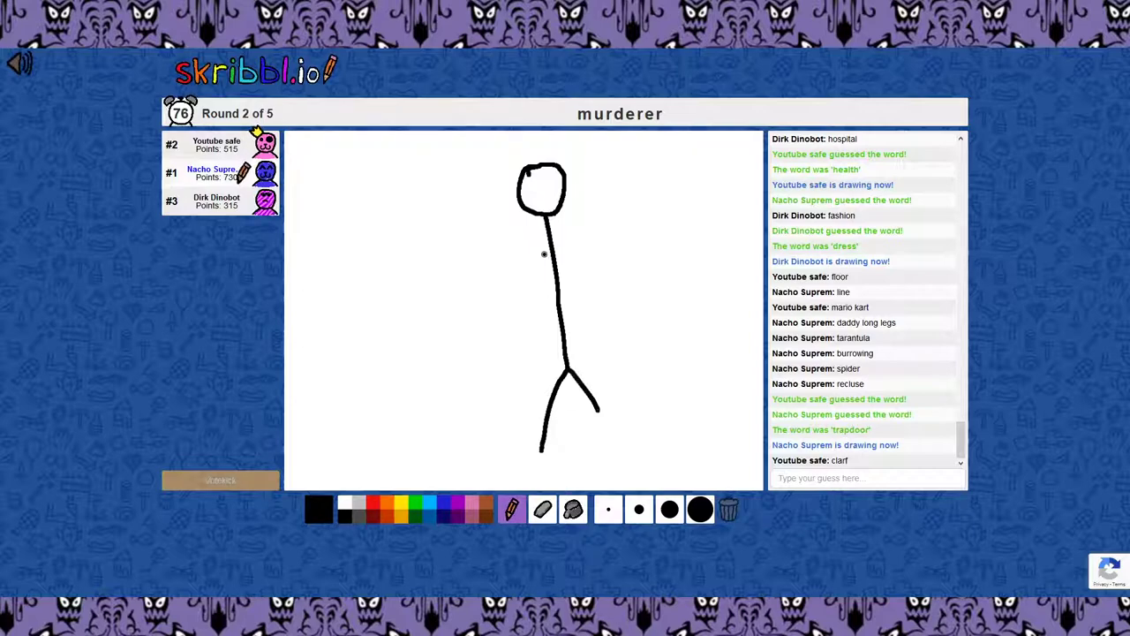
mouse_move(461, 220)
mouse_down()
mouse_move(553, 254)
mouse_move(611, 329)
mouse_up()
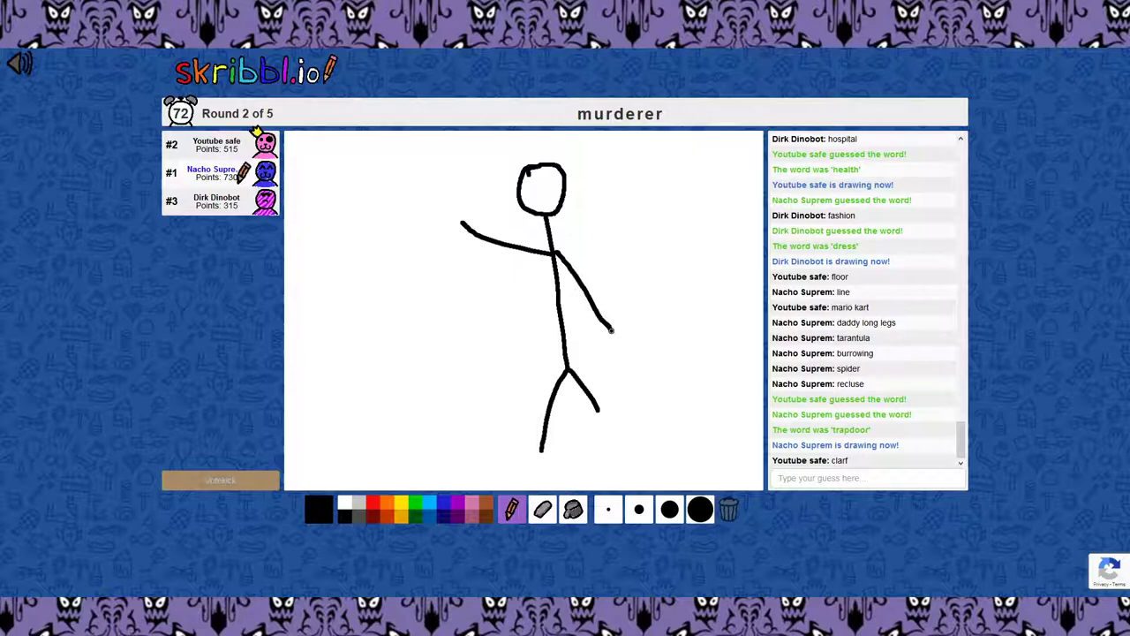
Step: Add a grey knife in the raised hand and red blood splatters
click(358, 503)
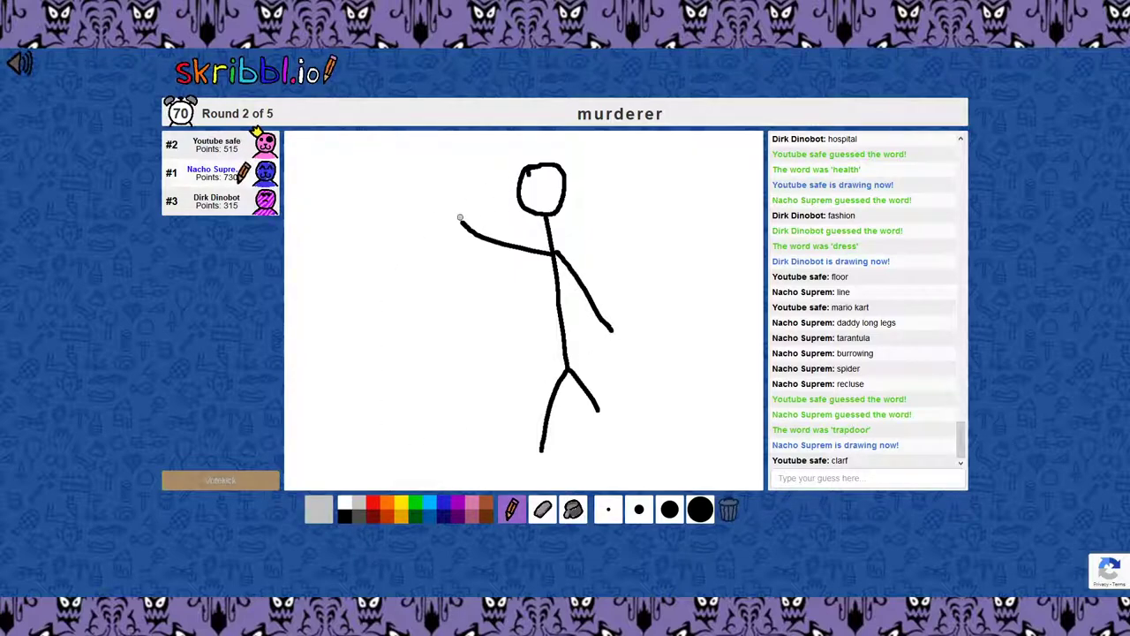
mouse_move(472, 210)
mouse_down()
mouse_move(400, 293)
mouse_move(437, 292)
mouse_move(463, 228)
mouse_move(393, 305)
mouse_move(449, 241)
mouse_move(416, 303)
mouse_move(398, 308)
mouse_move(424, 343)
mouse_up()
click(374, 503)
mouse_move(433, 268)
mouse_down()
mouse_move(451, 269)
mouse_move(487, 306)
mouse_up()
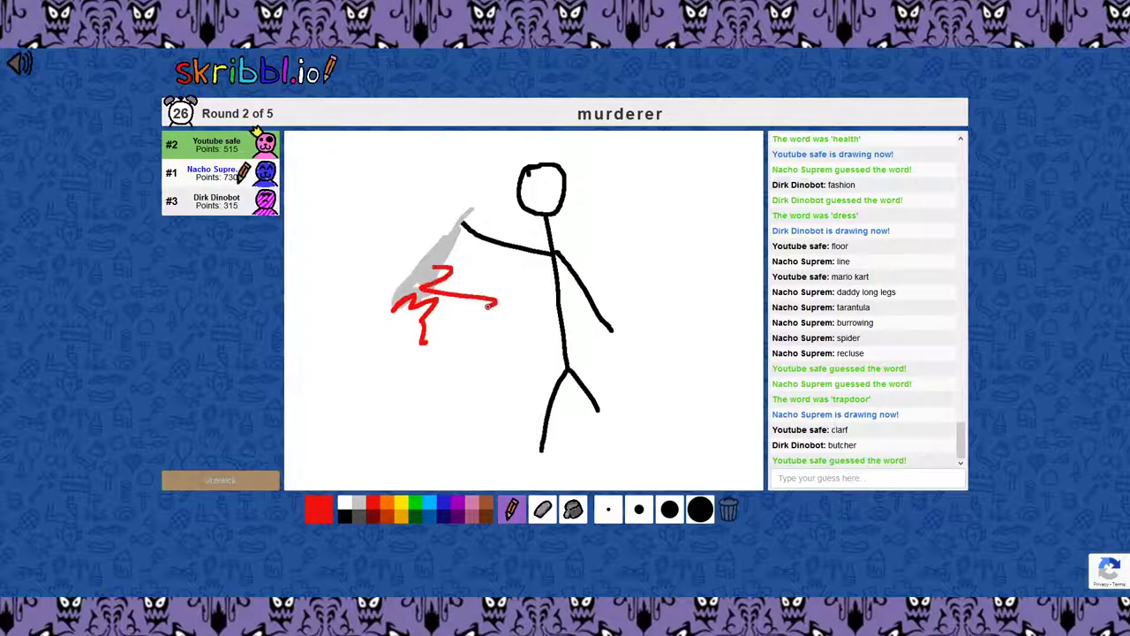
drag(388, 156, 362, 187)
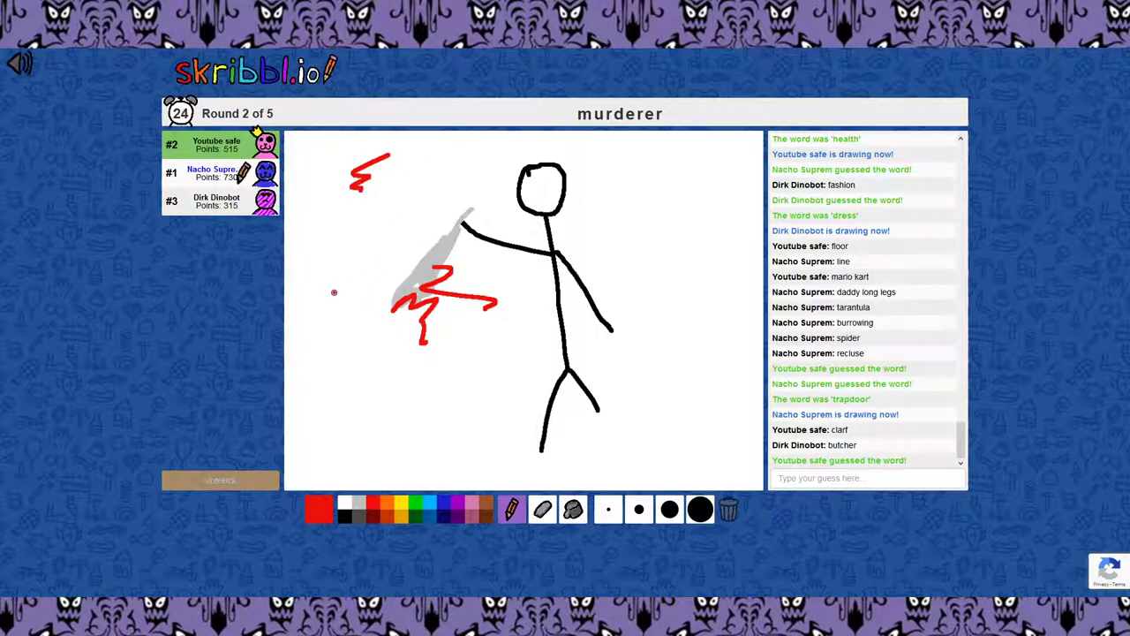
drag(318, 285, 353, 308)
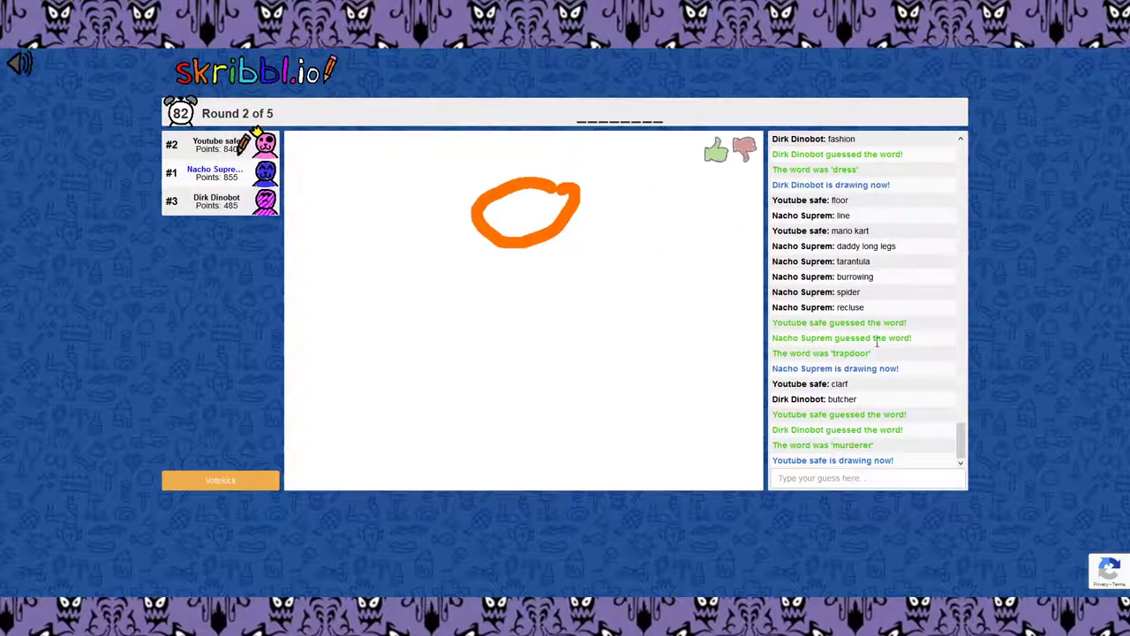
Step: Guess 'donald trump', then the correct answer for the orange Hercules sketch
click(867, 477)
text(d)
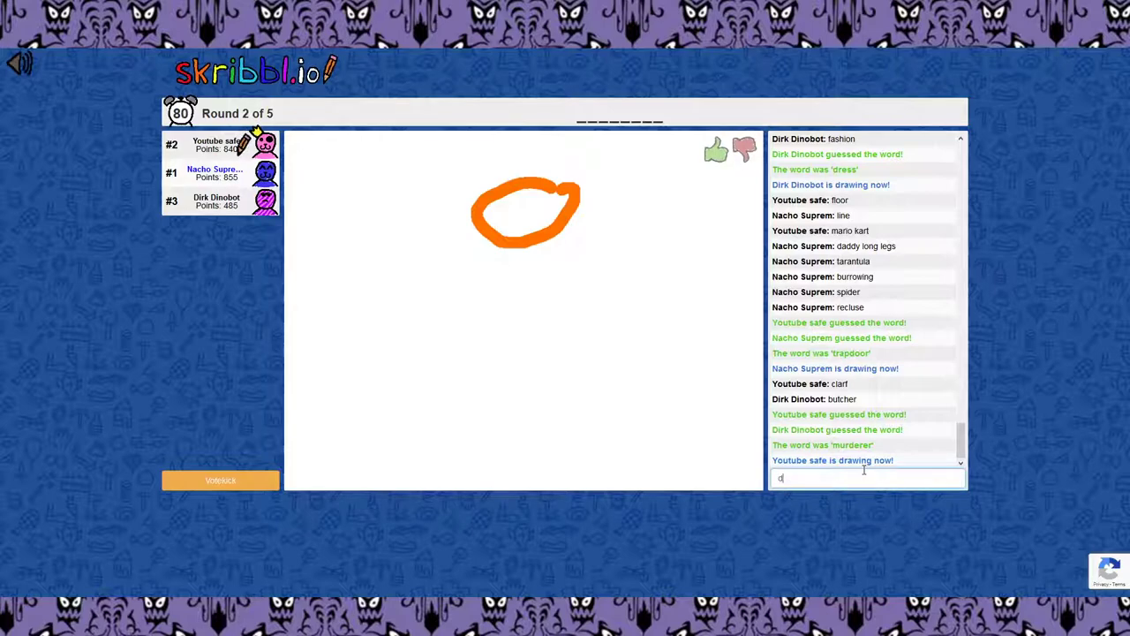
text(onald trum)
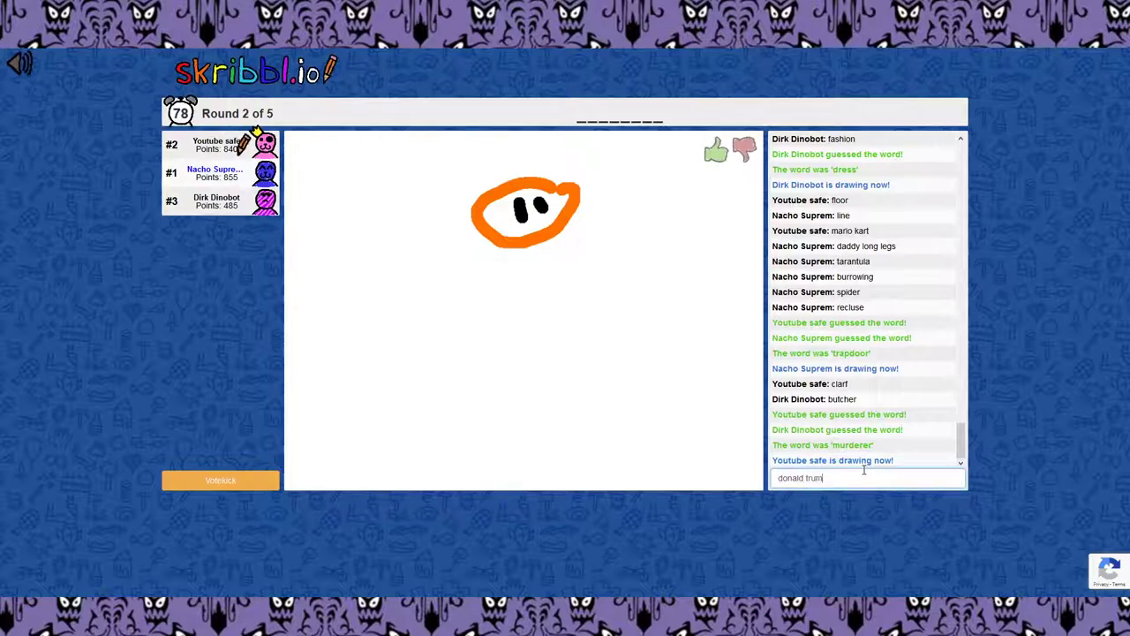
text(p)
key(Return)
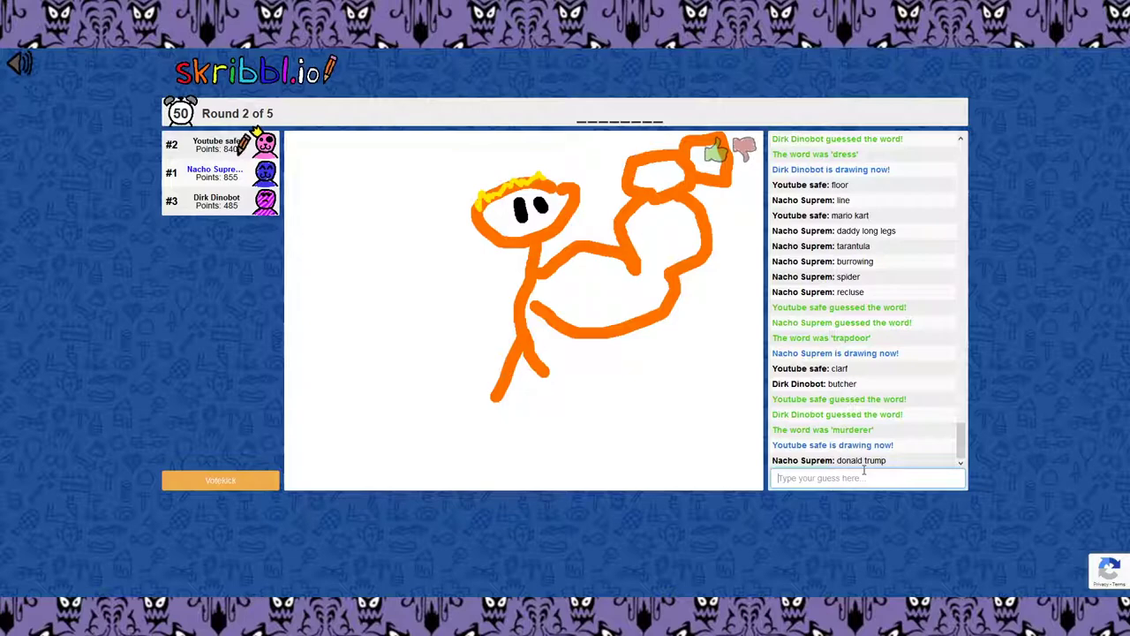
text(her)
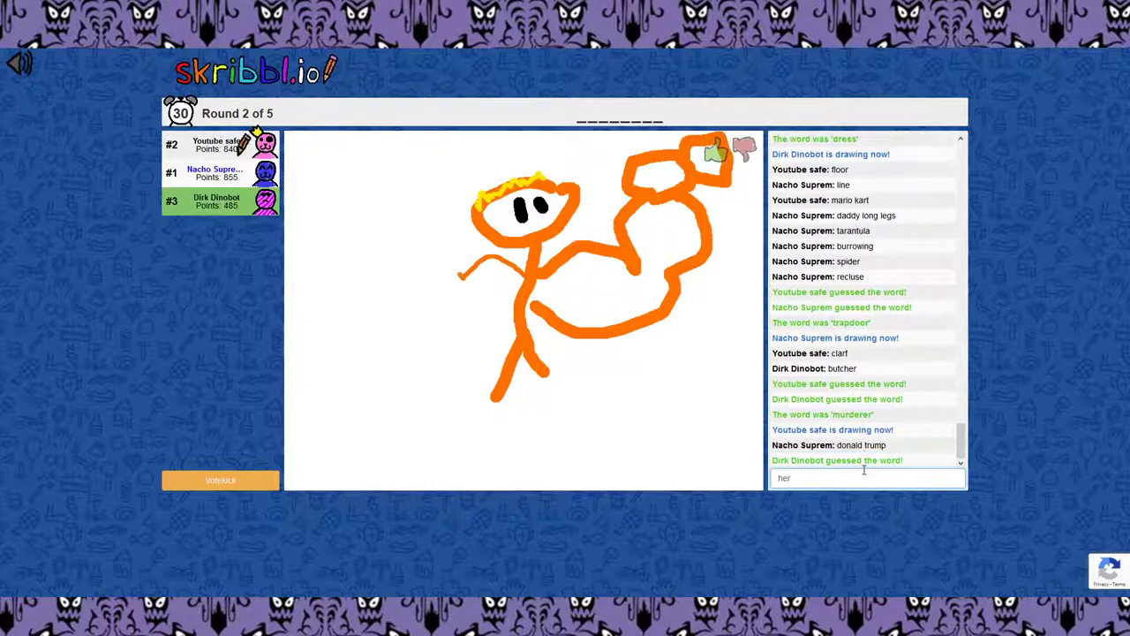
key(BackSpace)
key(BackSpace)
key(BackSpace)
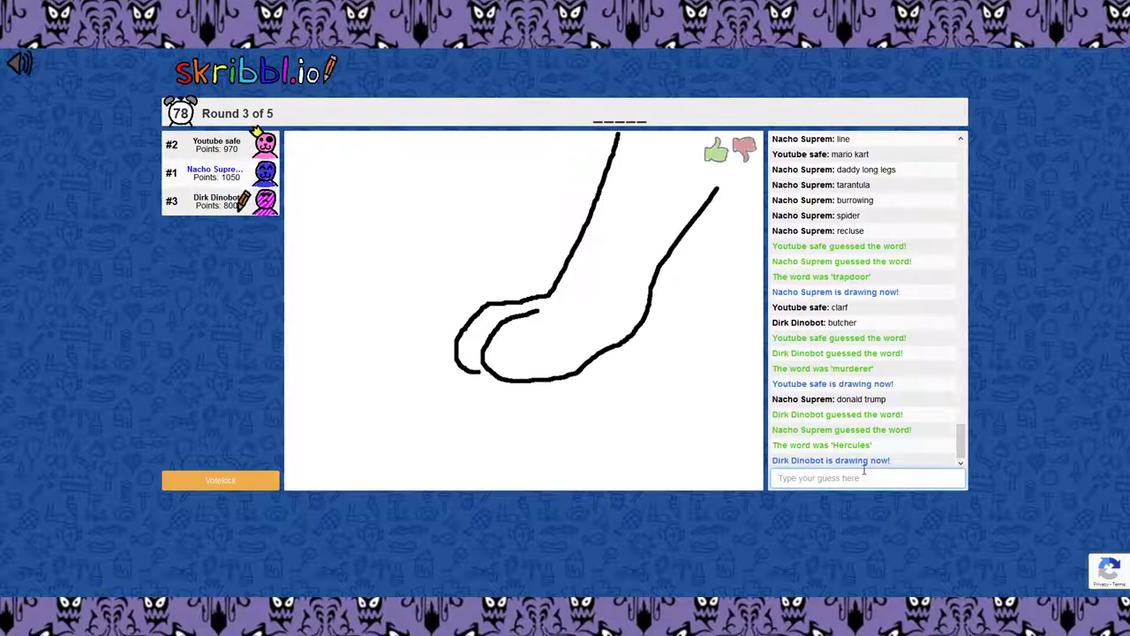
text(buu)
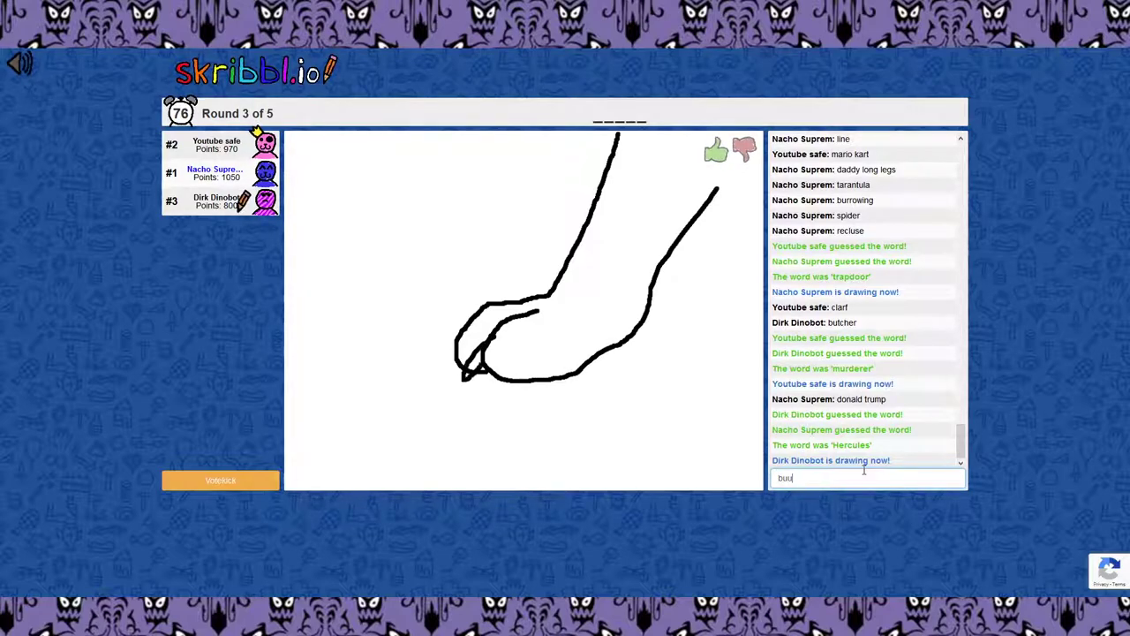
Step: Guess limb, paw, peet and peets in chat
key(BackSpace)
key(BackSpace)
key(BackSpace)
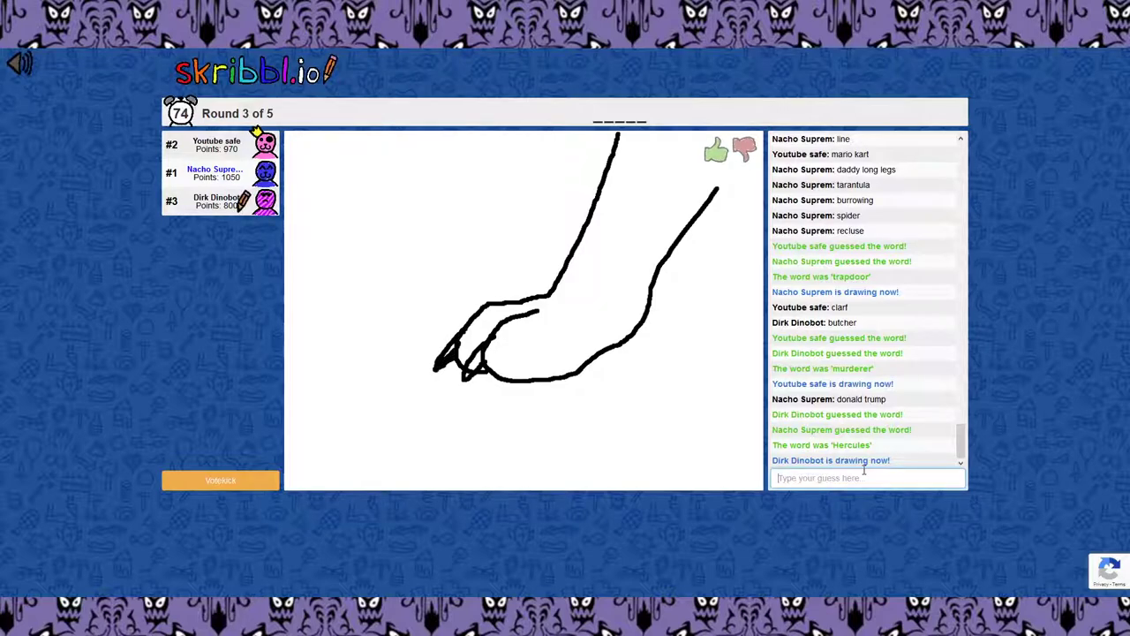
text(lboo)
key(BackSpace)
key(BackSpace)
key(BackSpace)
text(limb)
key(Return)
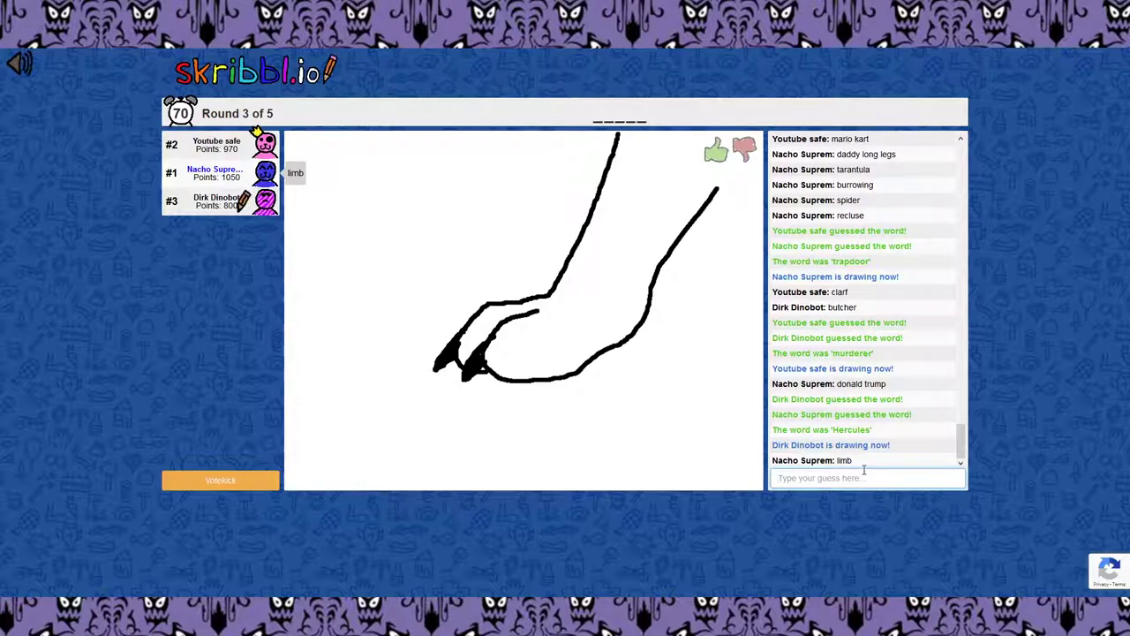
text(paw)
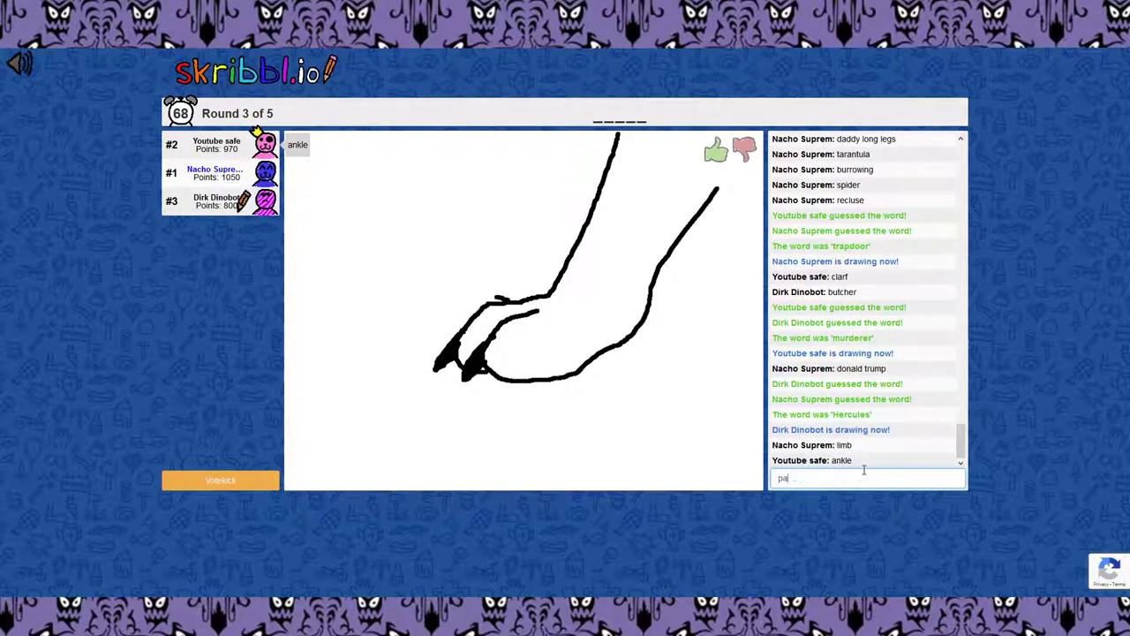
key(Return)
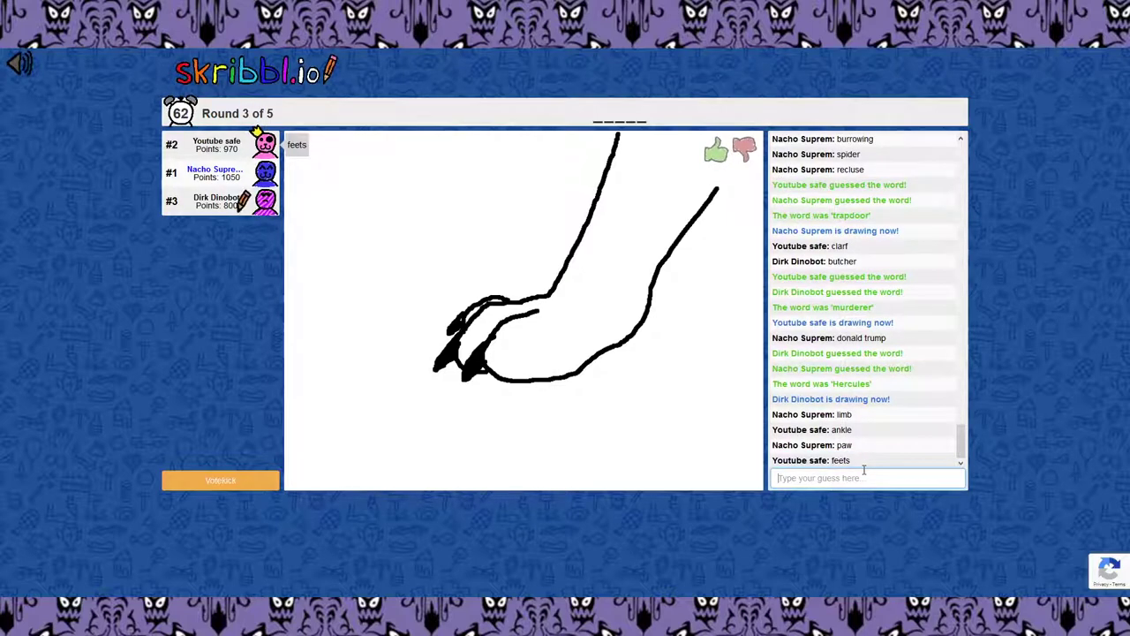
text(peet)
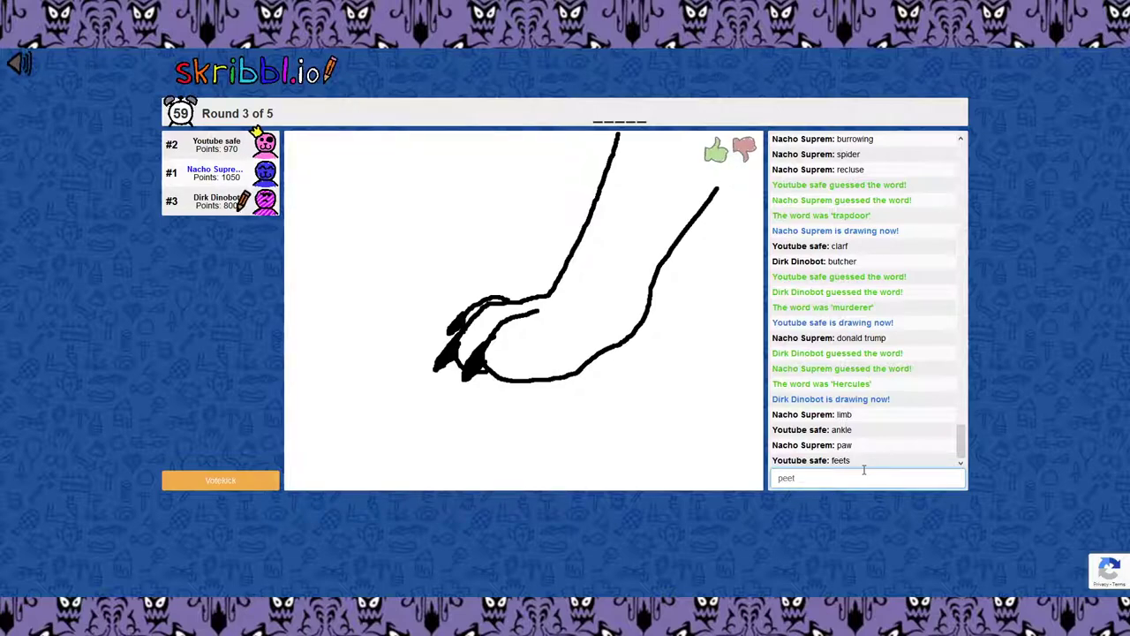
key(Return)
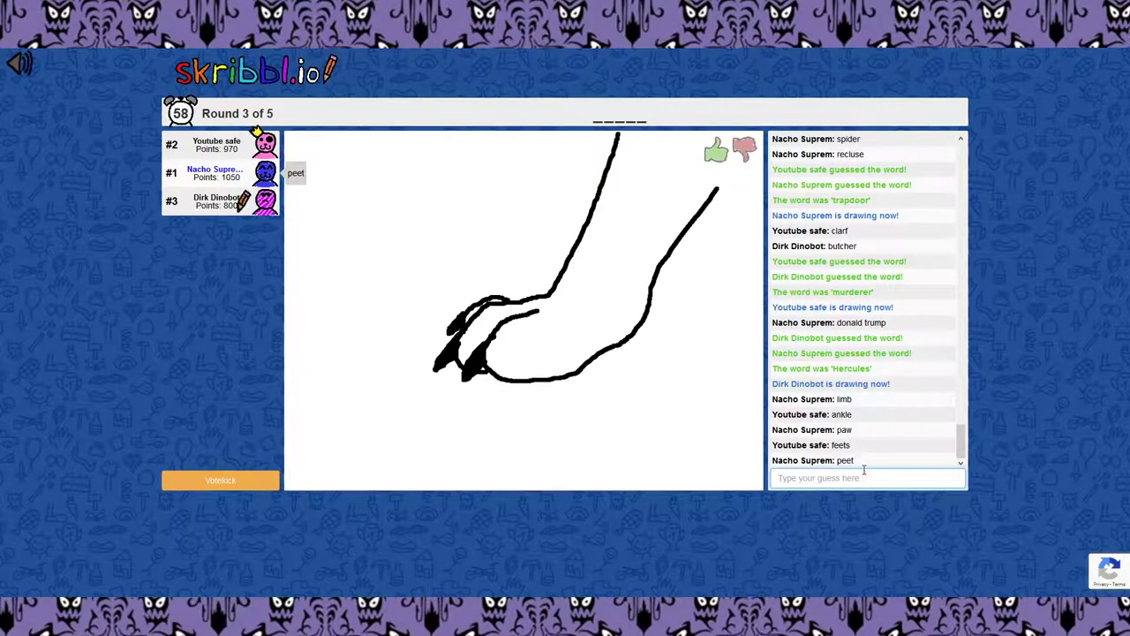
text(peets)
key(Return)
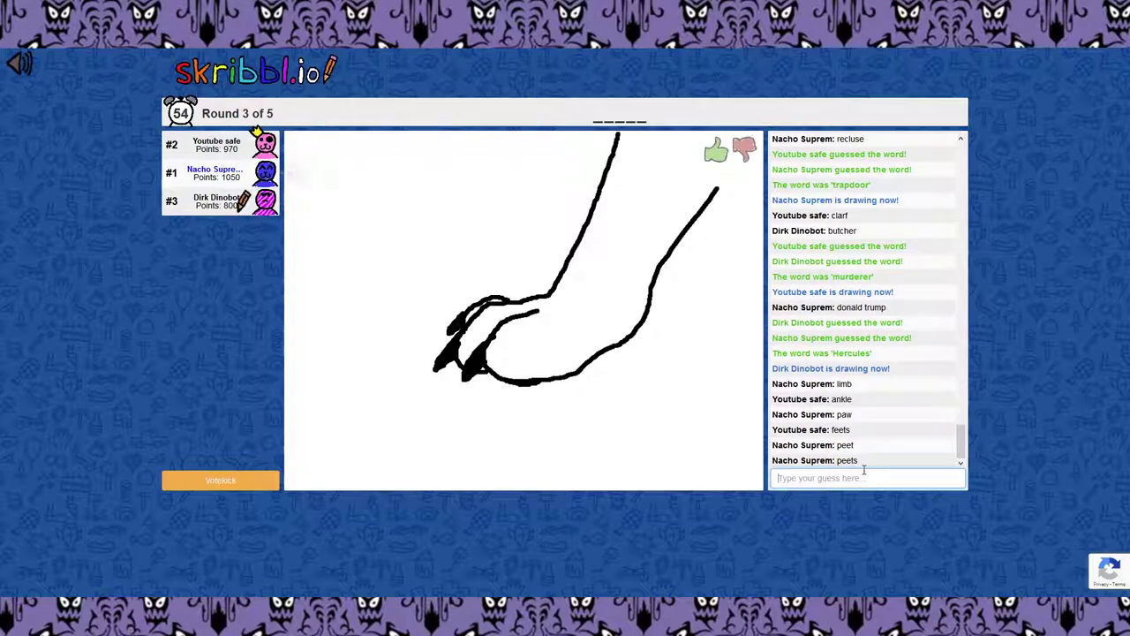
text(pe)
text(ats)
Step: Guess peats and jump, then the correct answer 'pause'
key(Return)
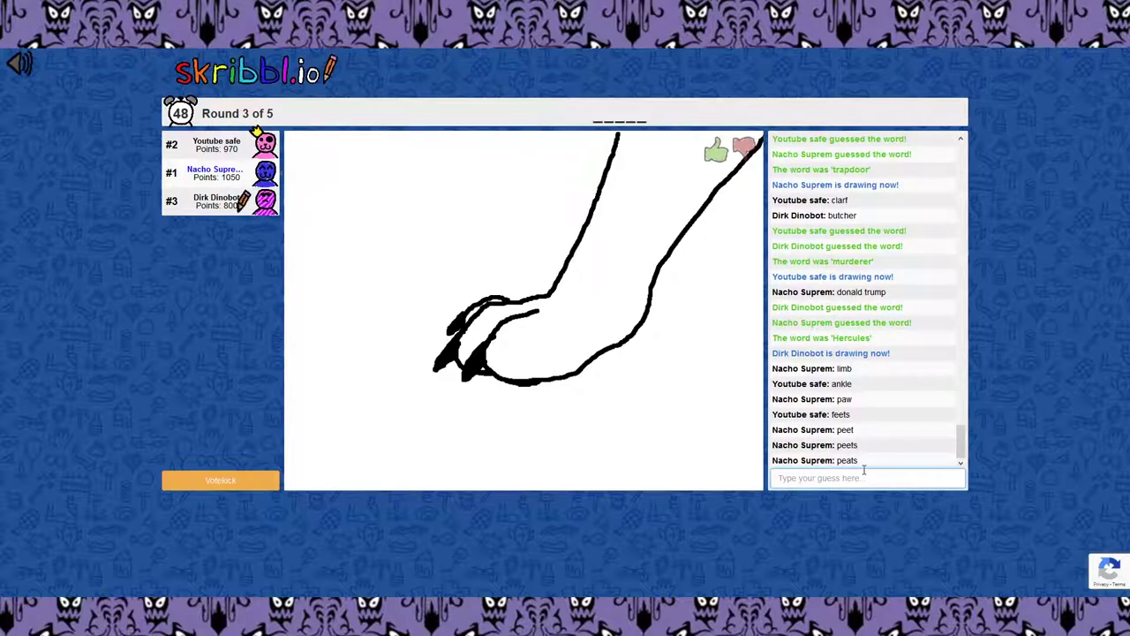
text(p)
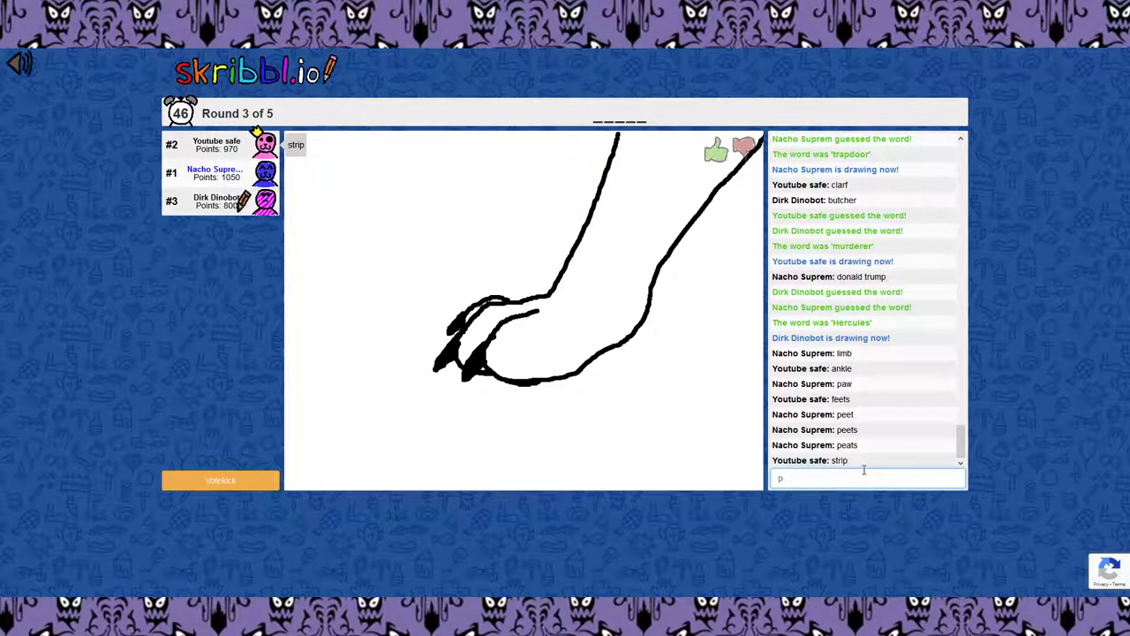
key(BackSpace)
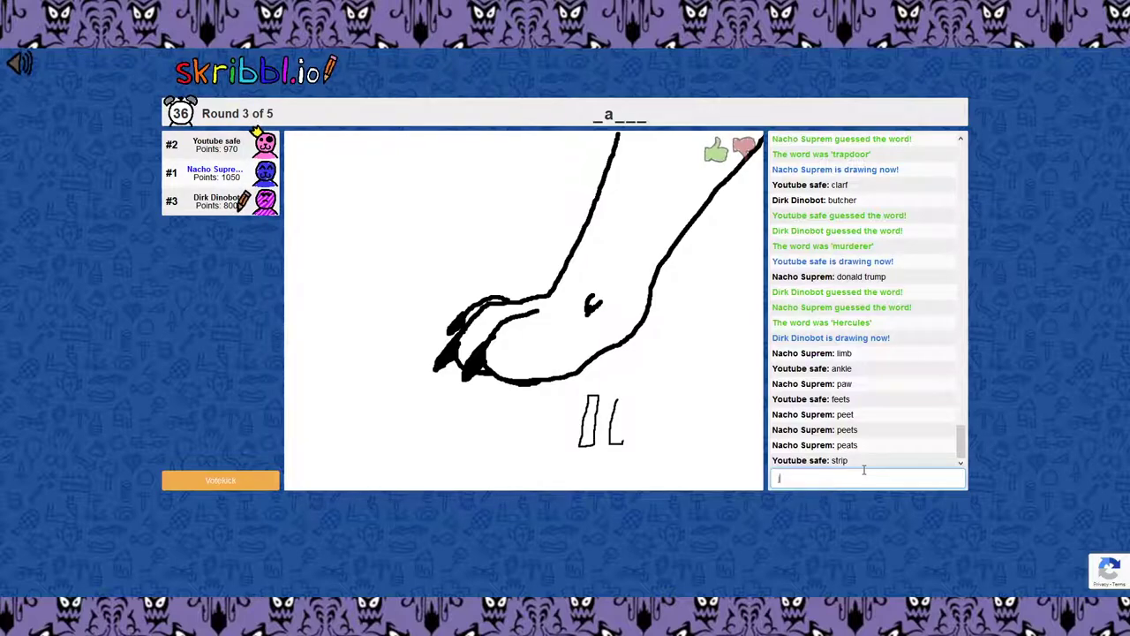
text(paws)
key(Return)
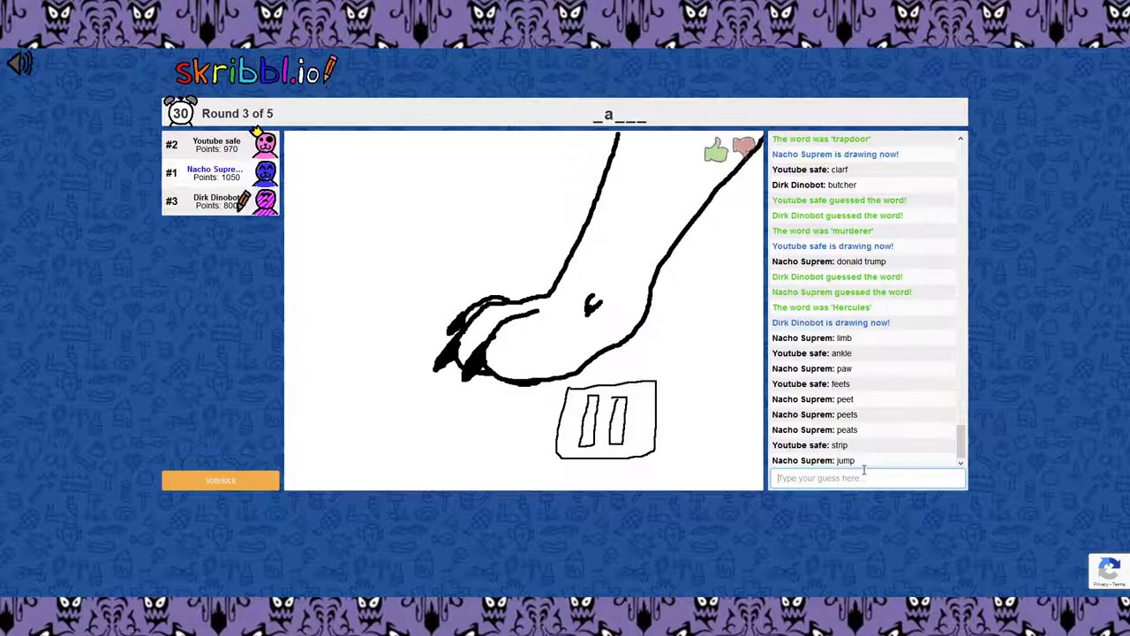
text(pause)
key(Return)
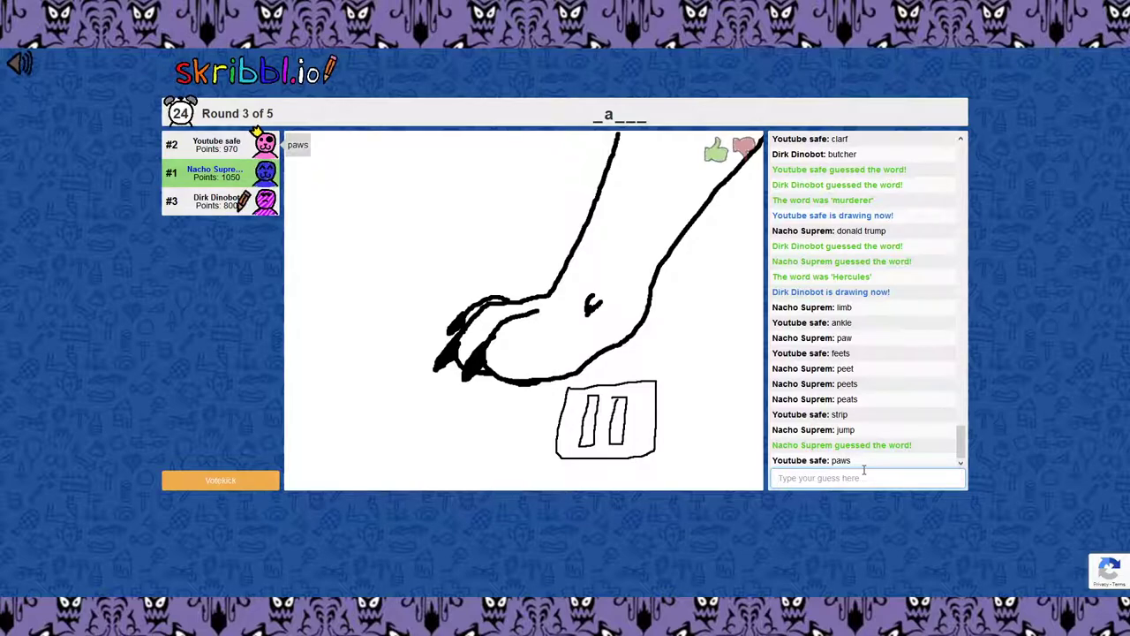
text(paus)
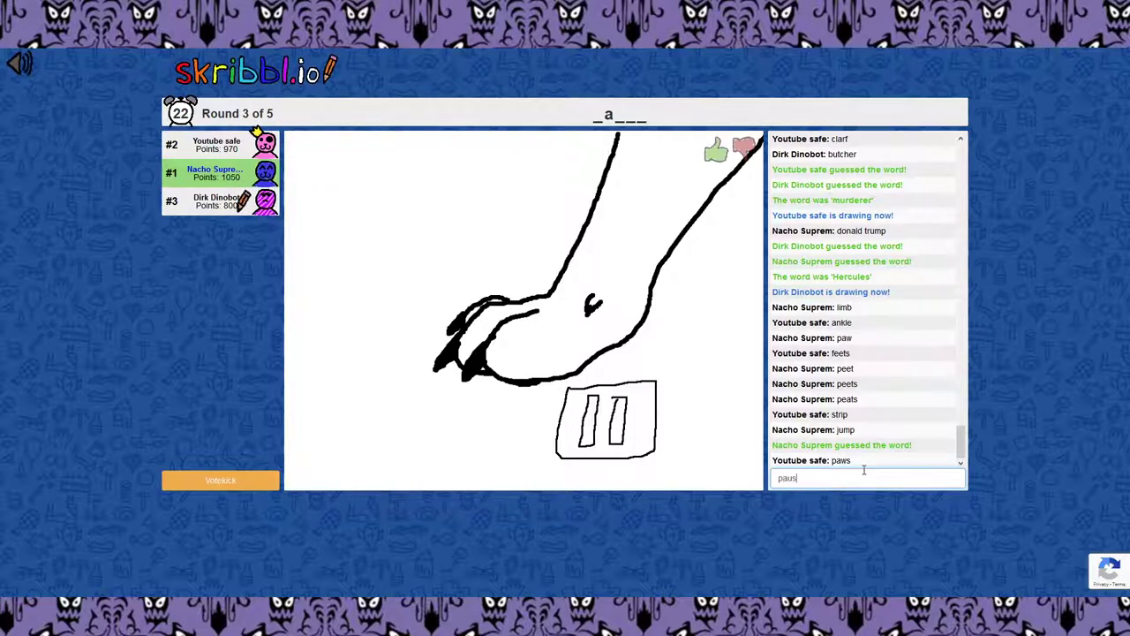
text(e)
key(Return)
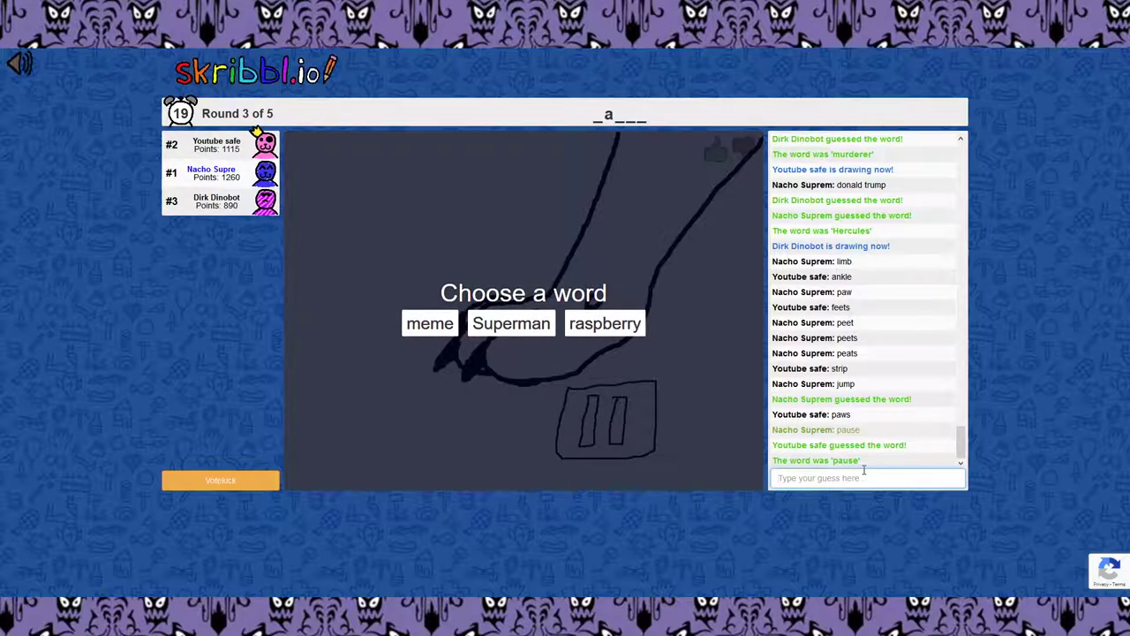
Step: Choose 'Superman' and draw a blue torso outline tapering to the waist
click(512, 323)
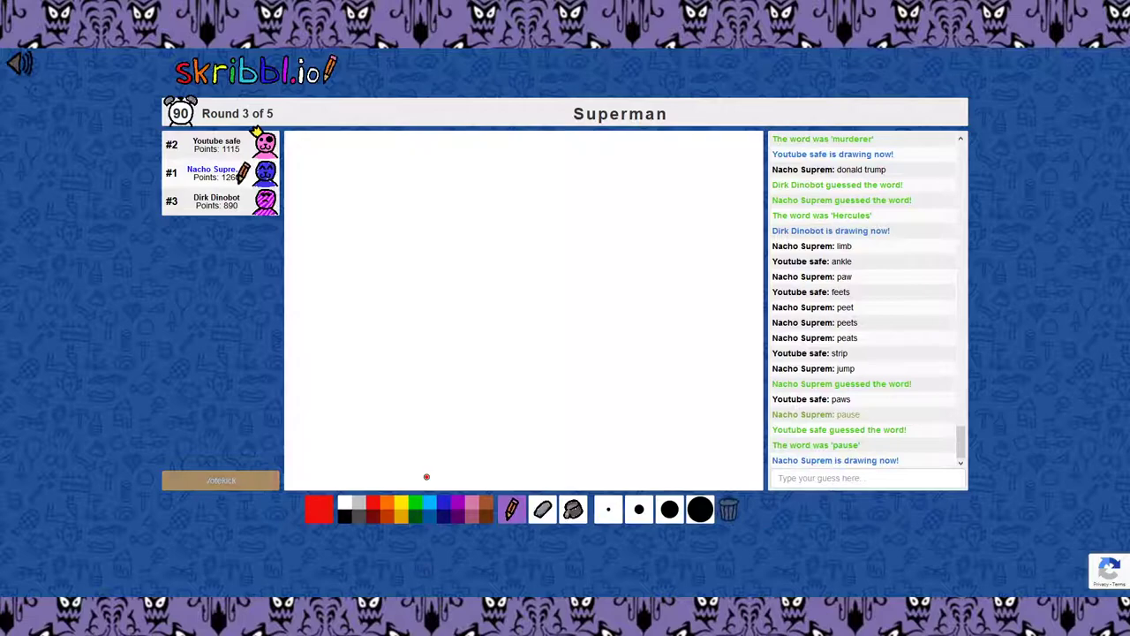
click(443, 503)
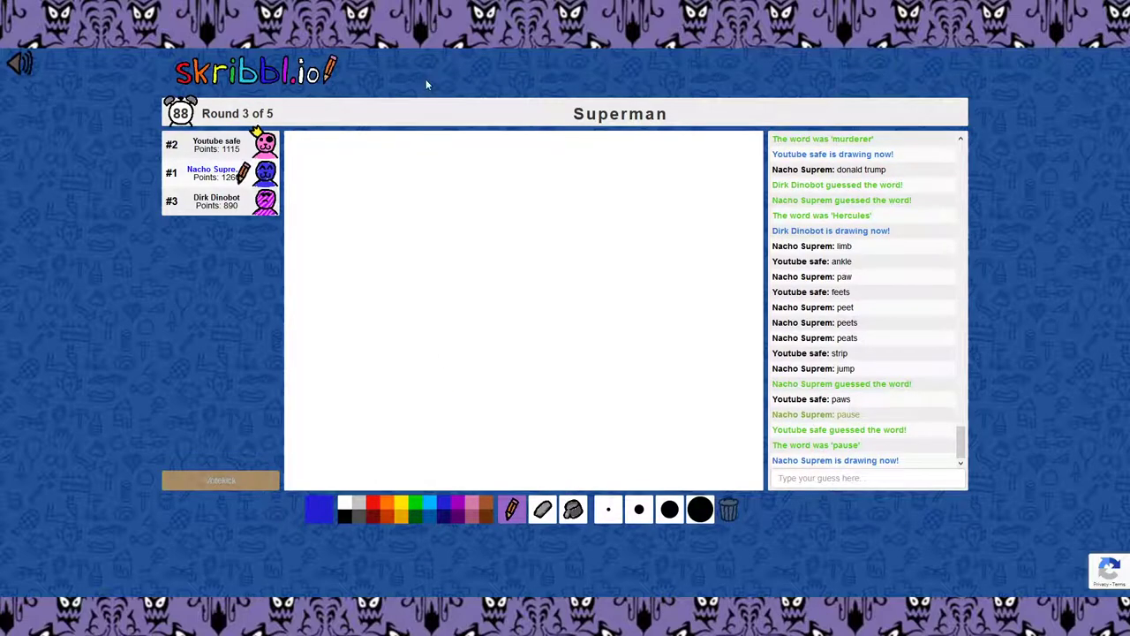
mouse_move(429, 228)
mouse_down()
mouse_move(547, 228)
mouse_move(544, 300)
mouse_up()
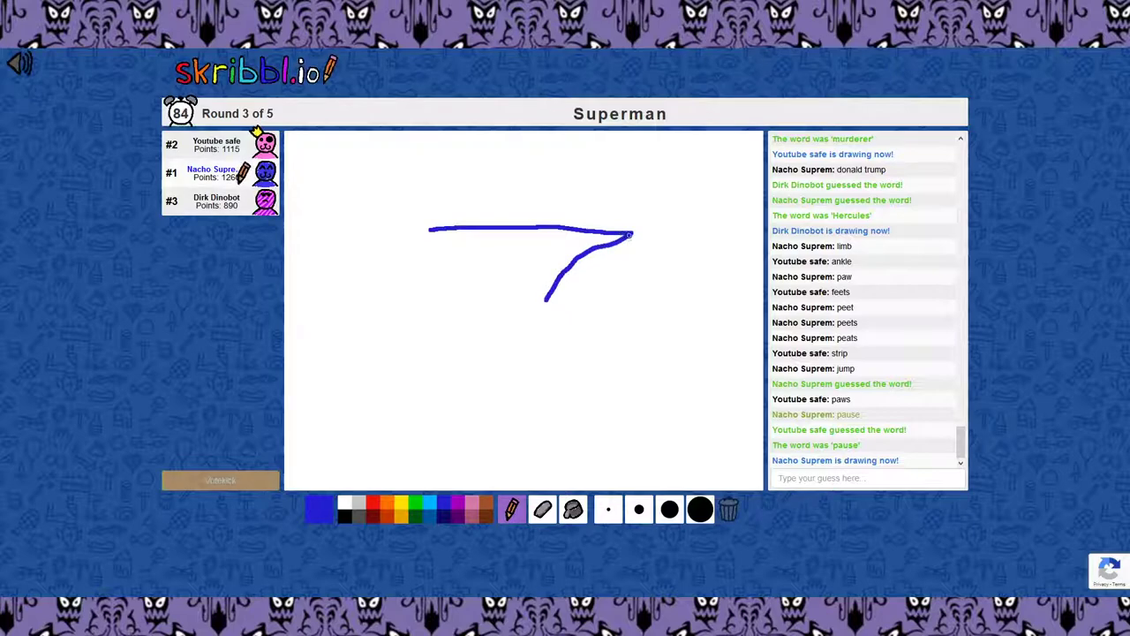
drag(630, 234, 538, 334)
mouse_move(427, 231)
mouse_down()
mouse_move(499, 350)
mouse_move(485, 400)
mouse_up()
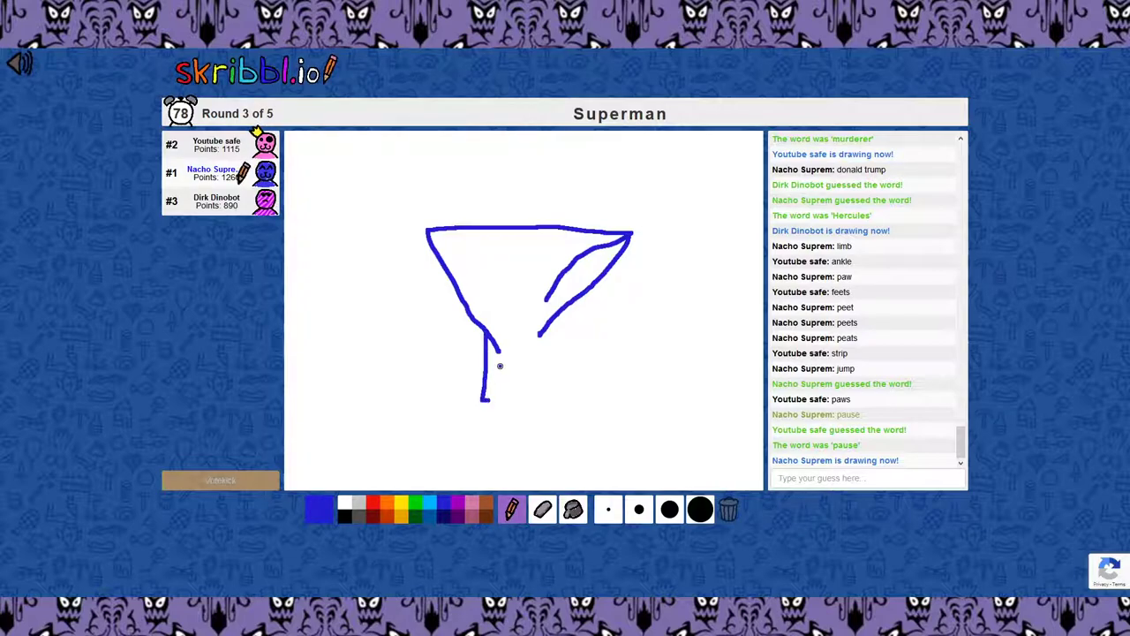
mouse_move(483, 374)
mouse_down()
mouse_move(482, 417)
mouse_move(549, 413)
mouse_up()
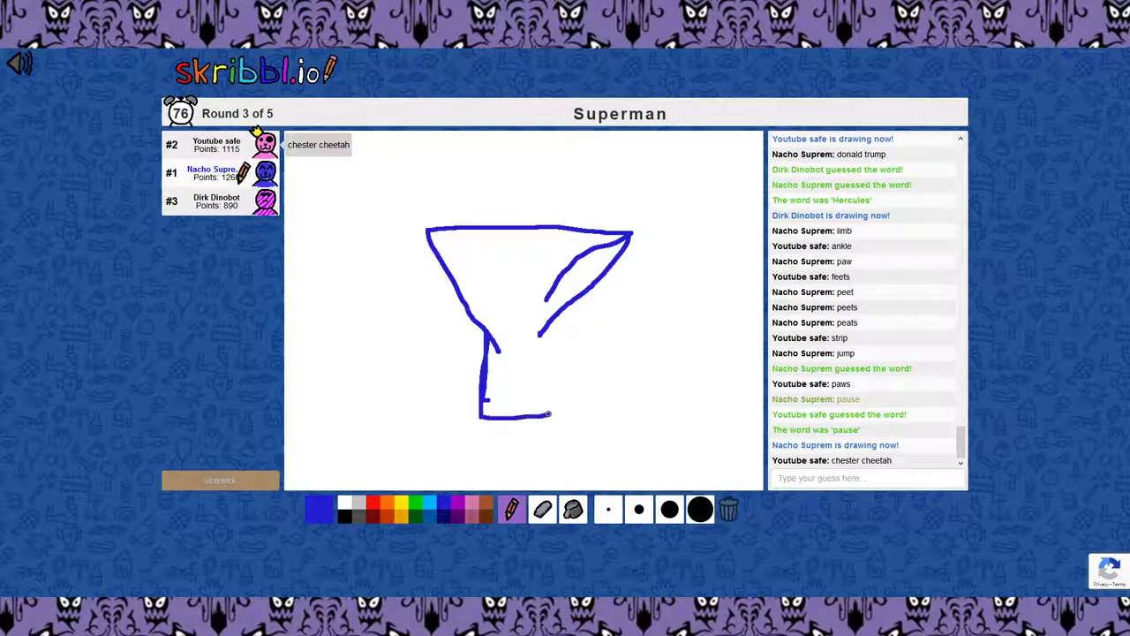
drag(539, 334, 544, 413)
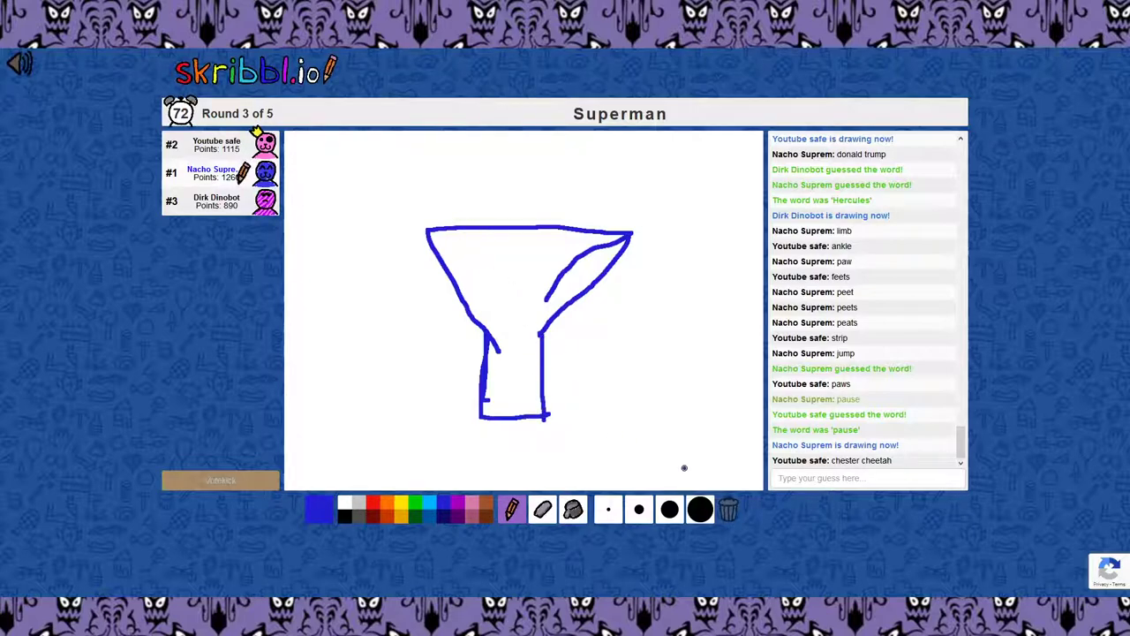
Step: Fill the torso solid blue and draw a red V-shaped chest emblem
click(573, 510)
click(494, 305)
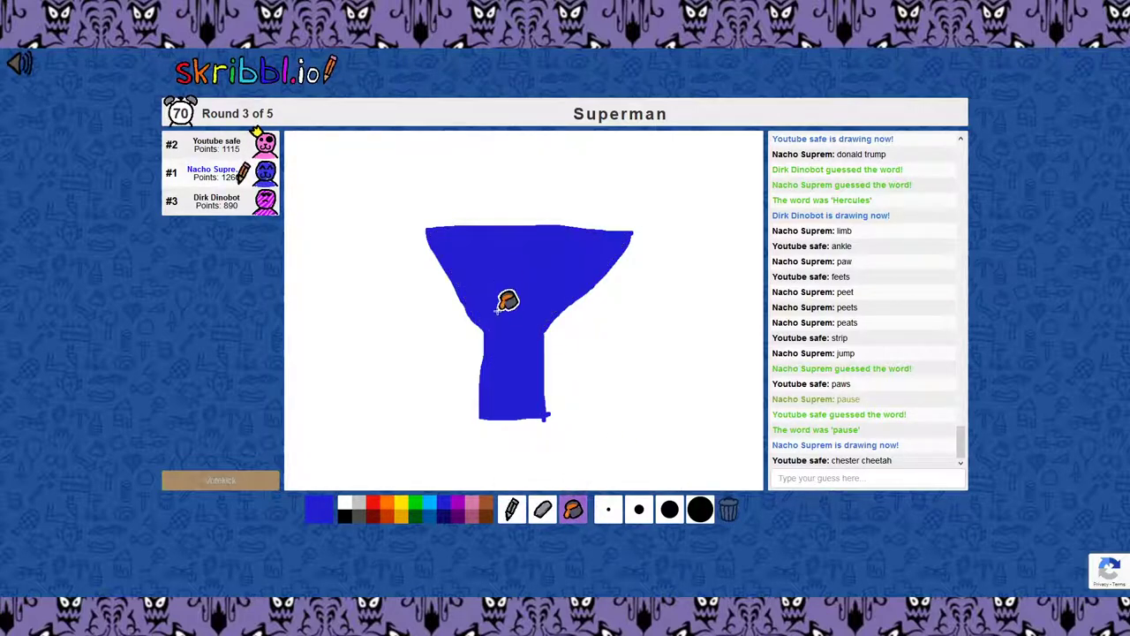
click(373, 503)
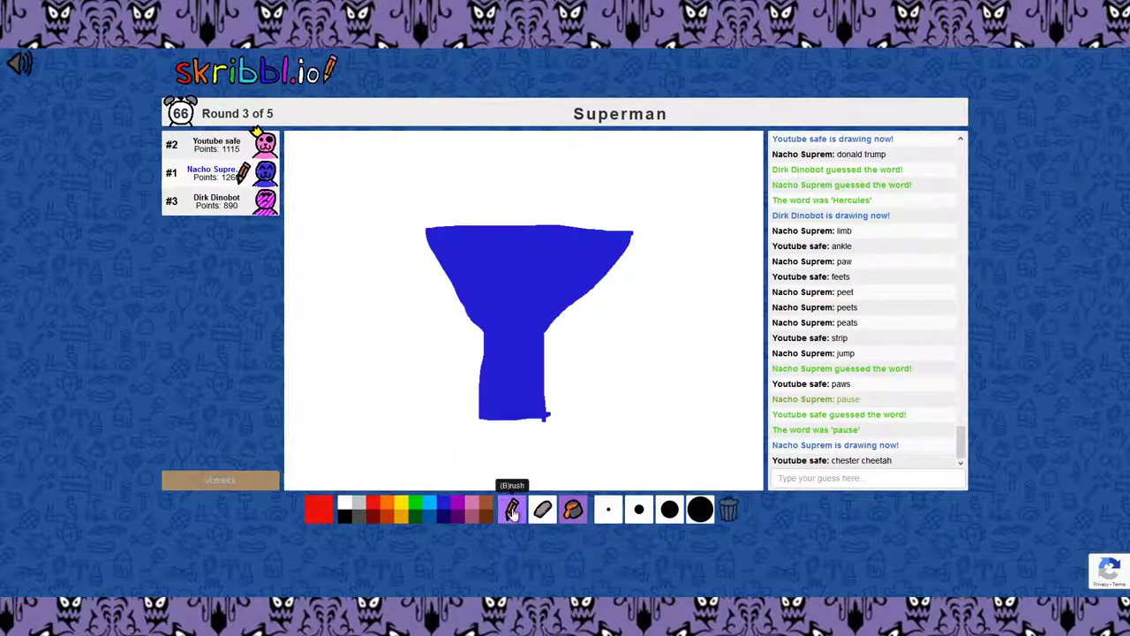
click(512, 510)
mouse_move(477, 318)
mouse_down()
mouse_move(547, 316)
mouse_move(519, 369)
mouse_up()
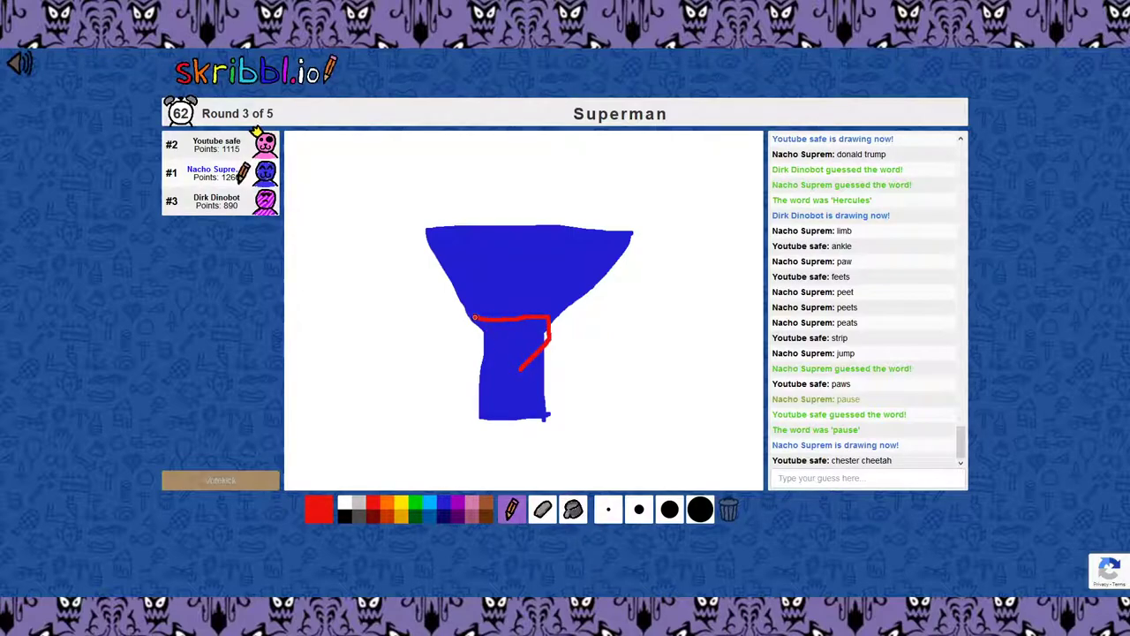
mouse_move(474, 316)
mouse_down()
mouse_move(485, 348)
mouse_move(518, 370)
mouse_up()
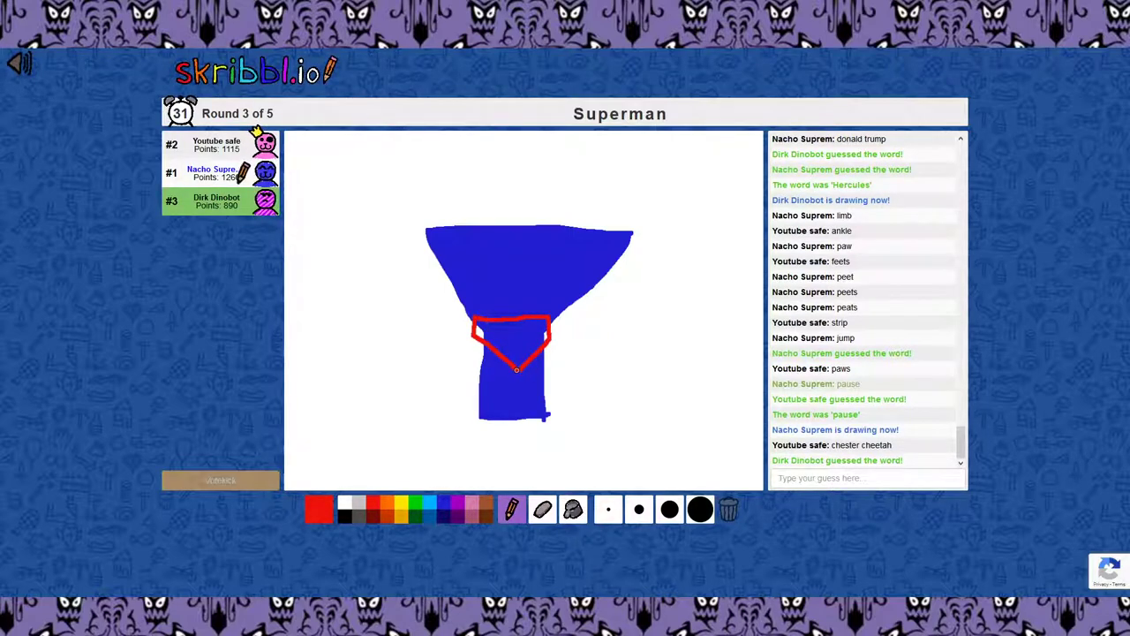
Step: Fill the chest emblem solid red and add a red stroke across the torso top
click(573, 509)
click(522, 329)
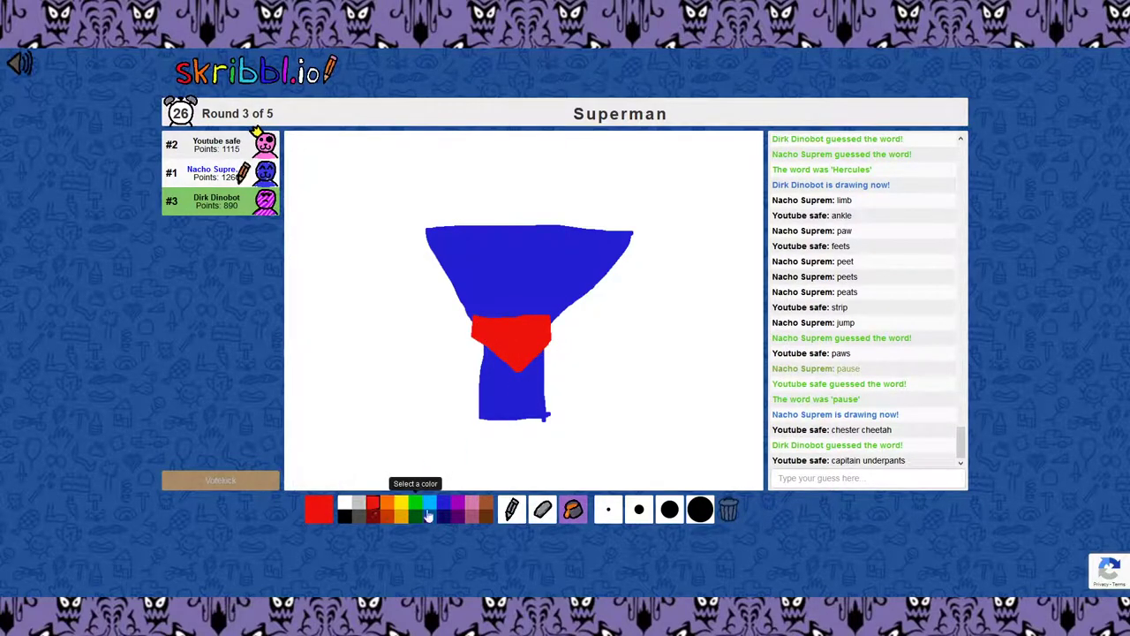
click(510, 511)
drag(480, 243, 564, 239)
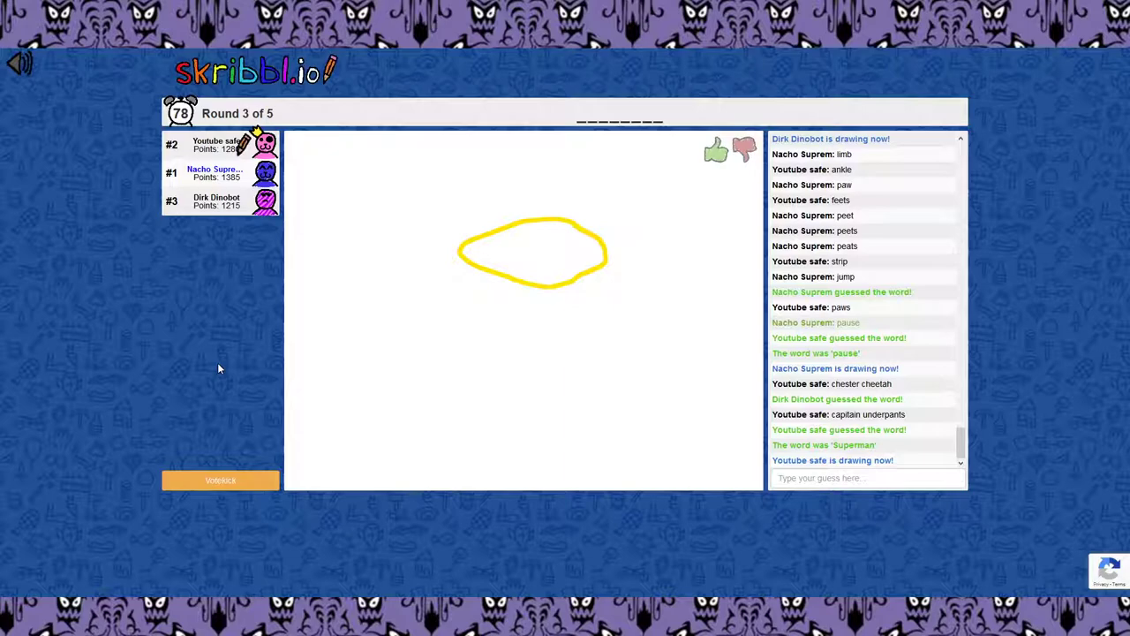
Step: Guess 'bill cypher', then 'magician' in chat to win the round
click(819, 477)
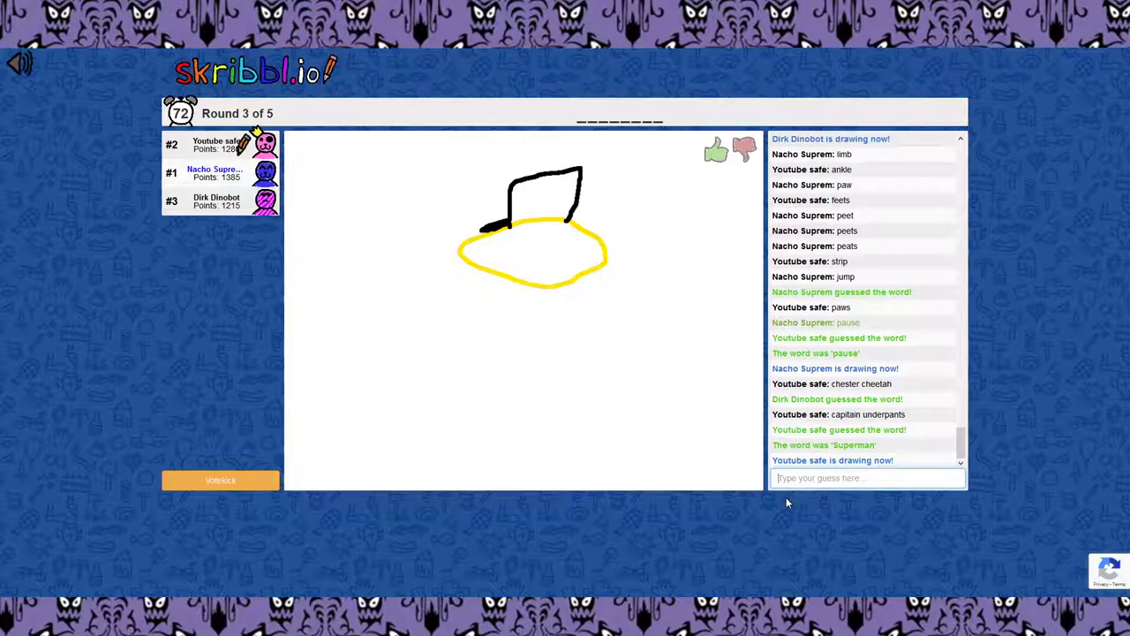
text(bill)
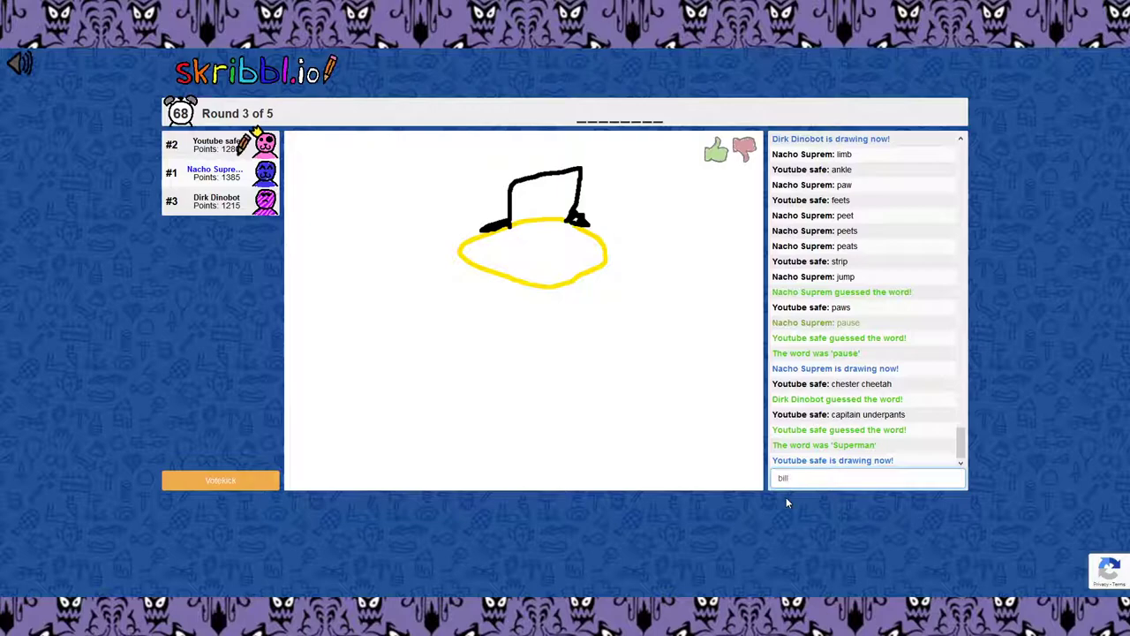
text( cypher)
key(Return)
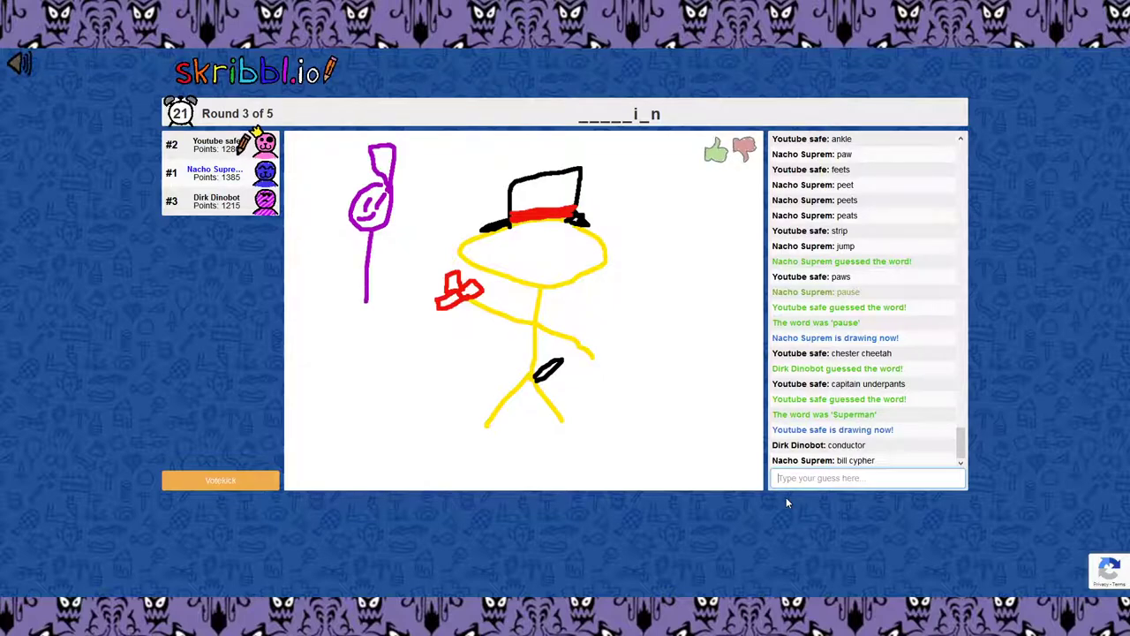
text(magician)
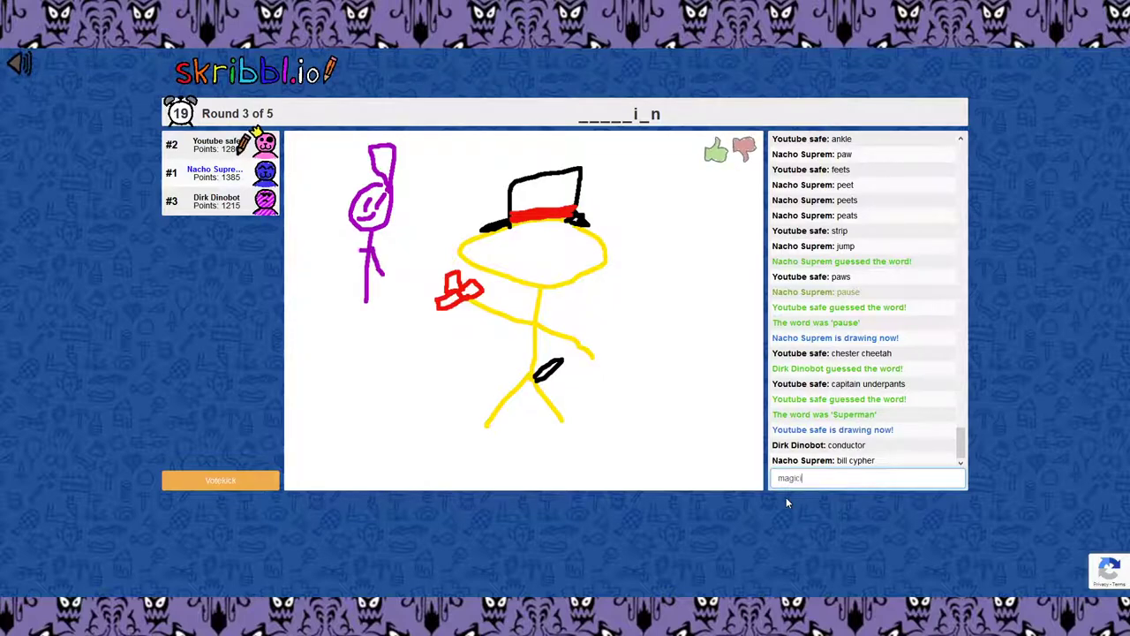
key(Return)
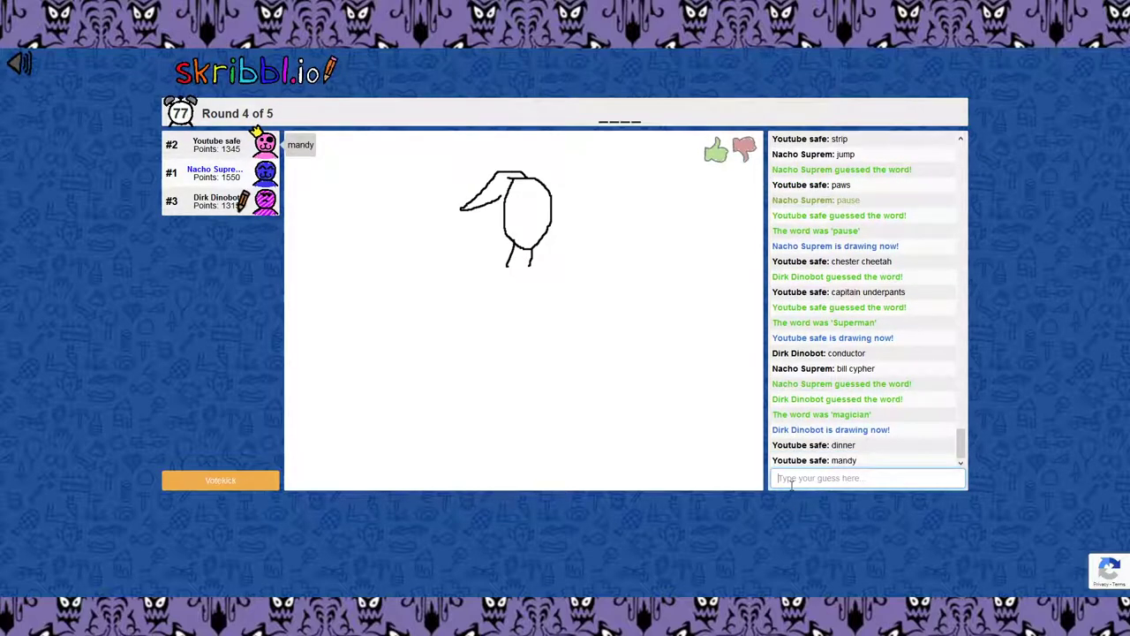
text(karen)
Step: Guess karen, shrubs mom, barbie and jog in chat until 'tomb' is guessed
key(Return)
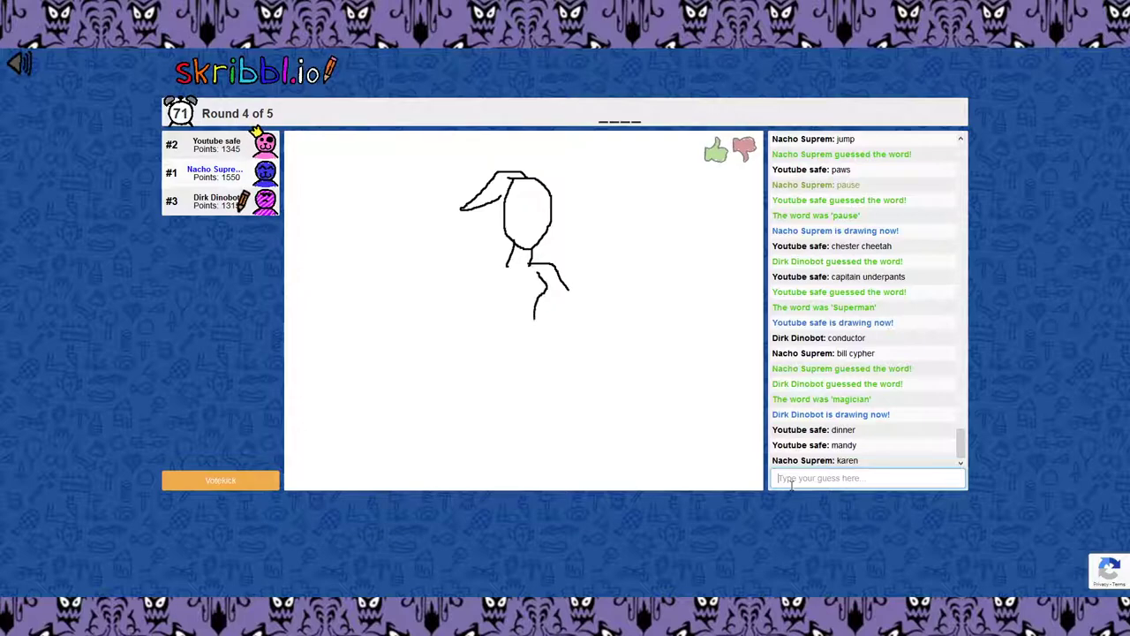
text(sh)
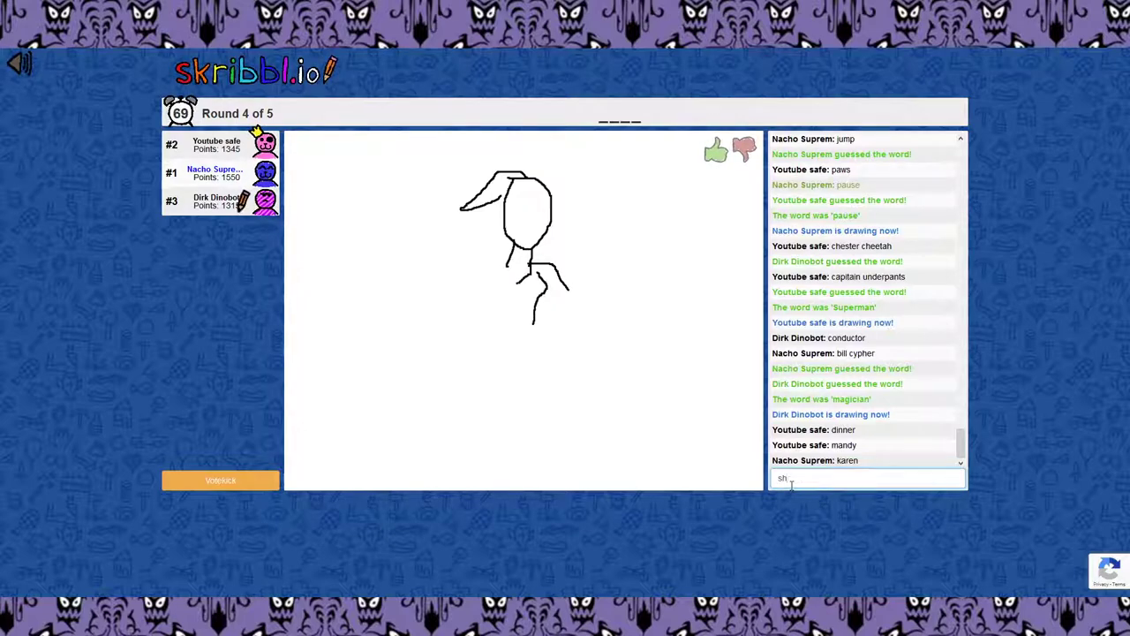
text(rubs mom)
key(Return)
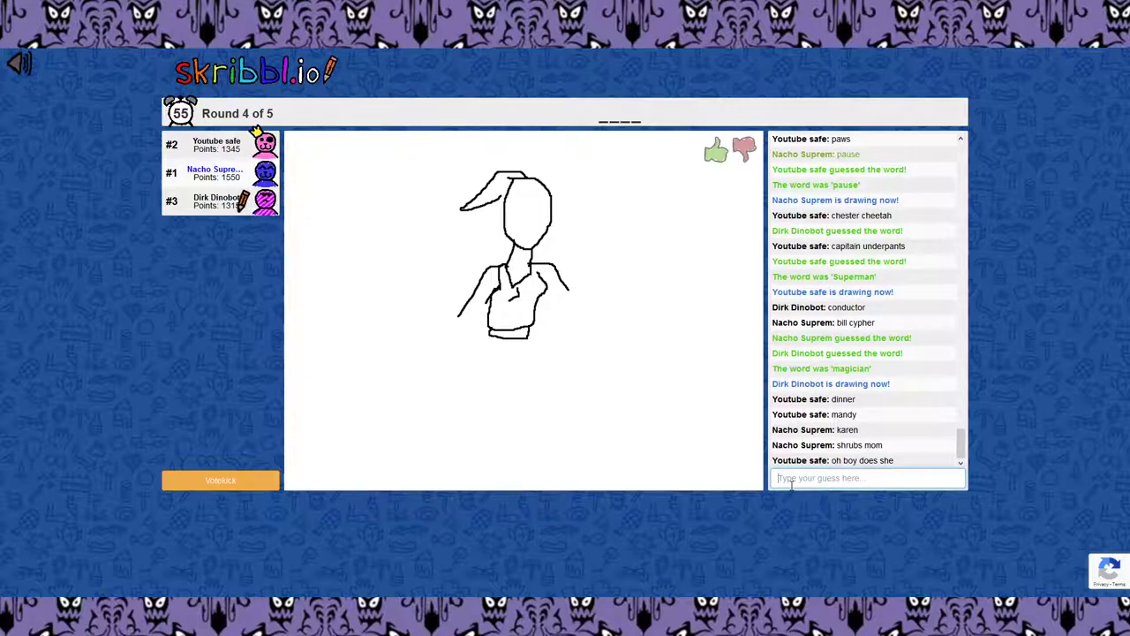
text(barbie)
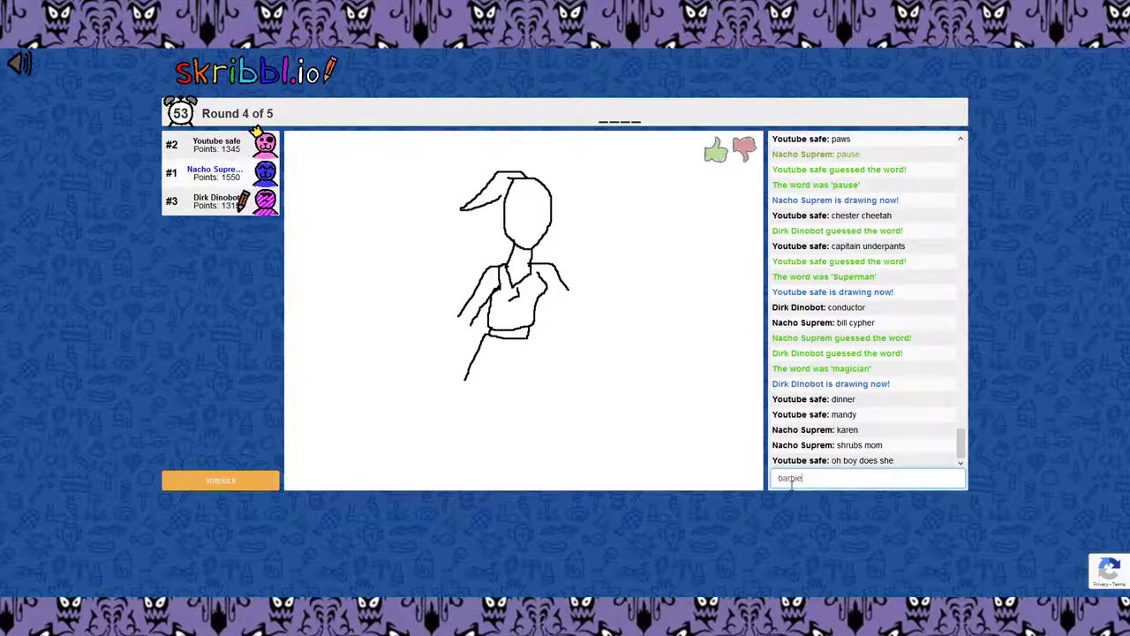
key(Return)
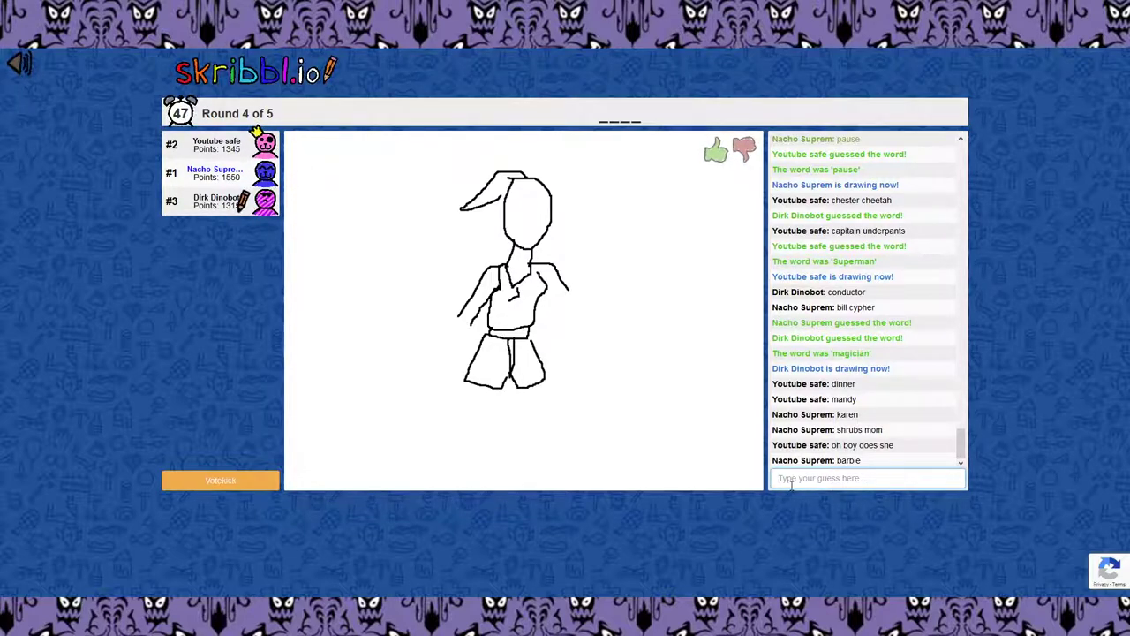
text(beach)
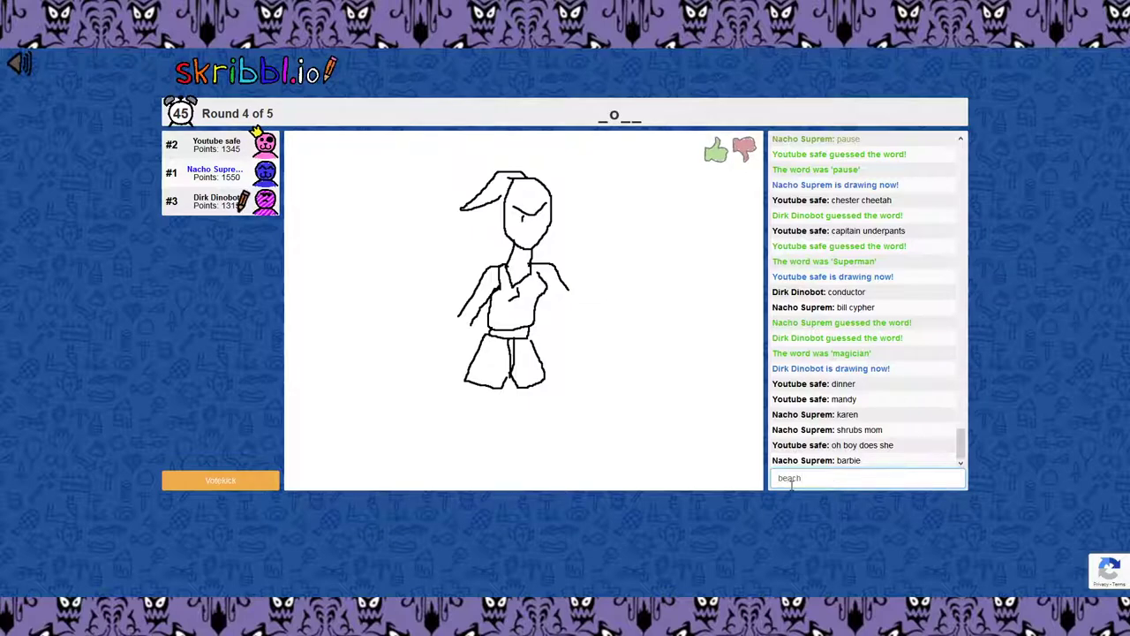
key(Return)
text(jog)
key(Return)
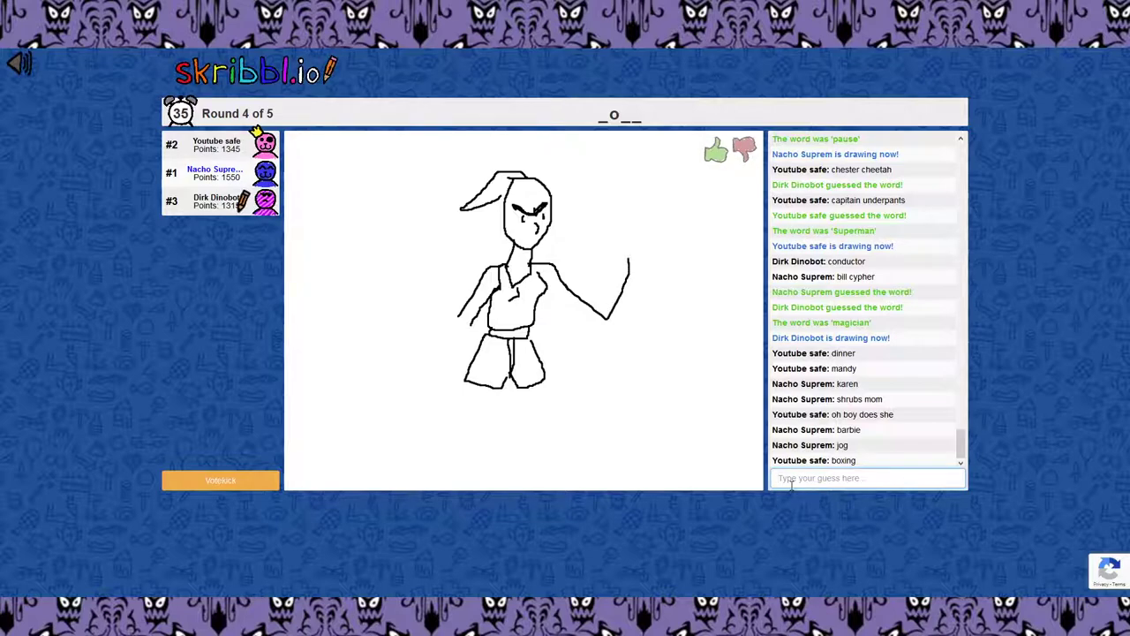
text(gtav)
key(Return)
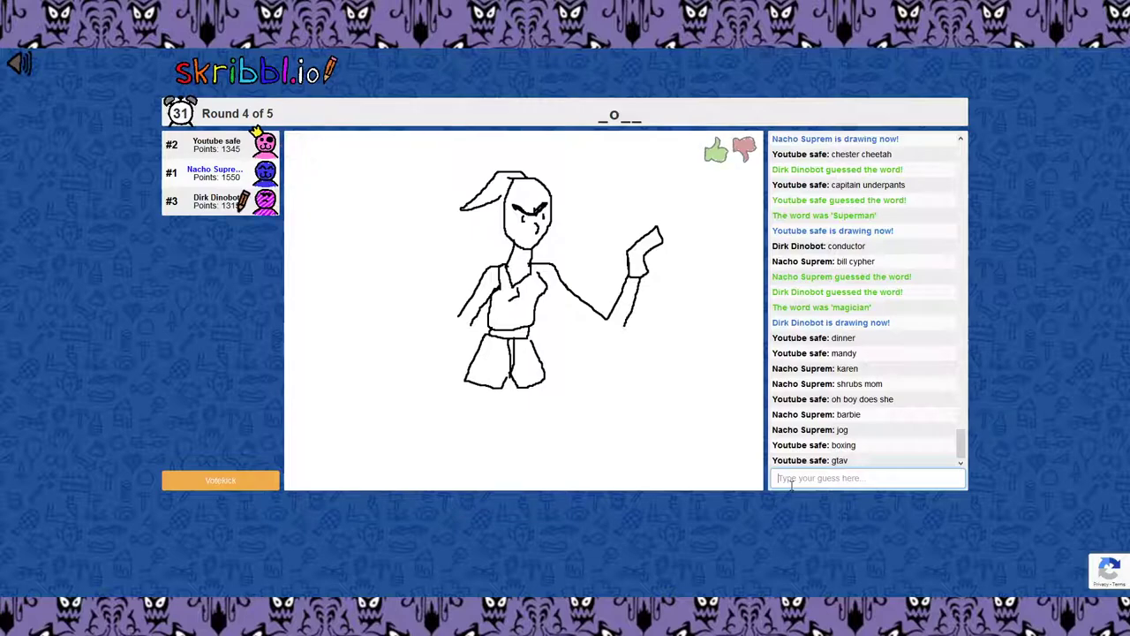
text(pose)
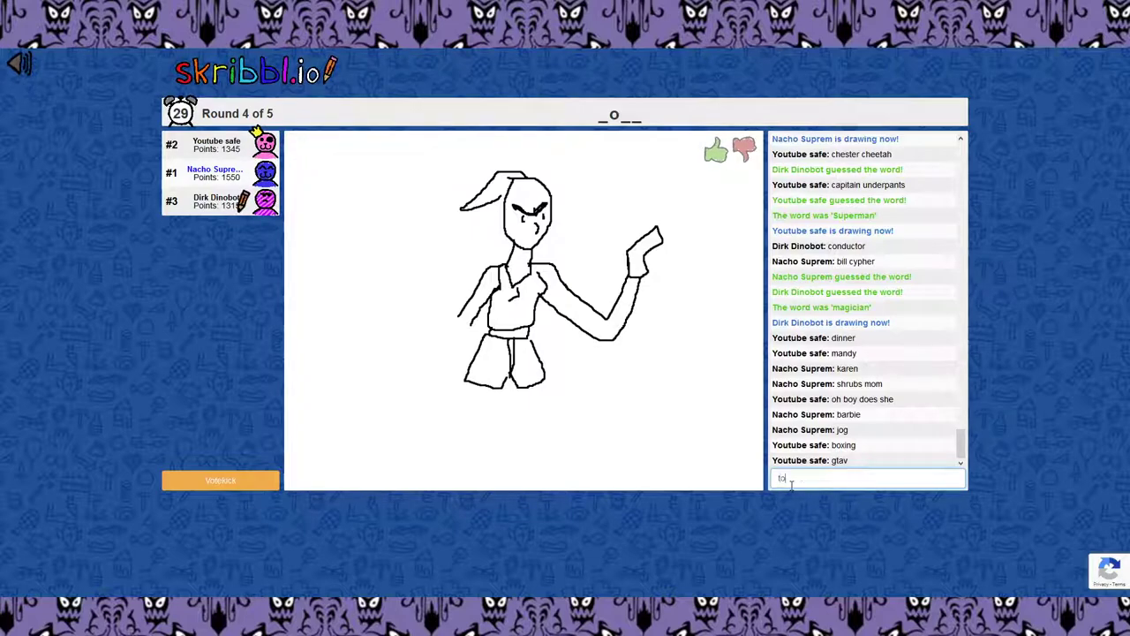
key(Return)
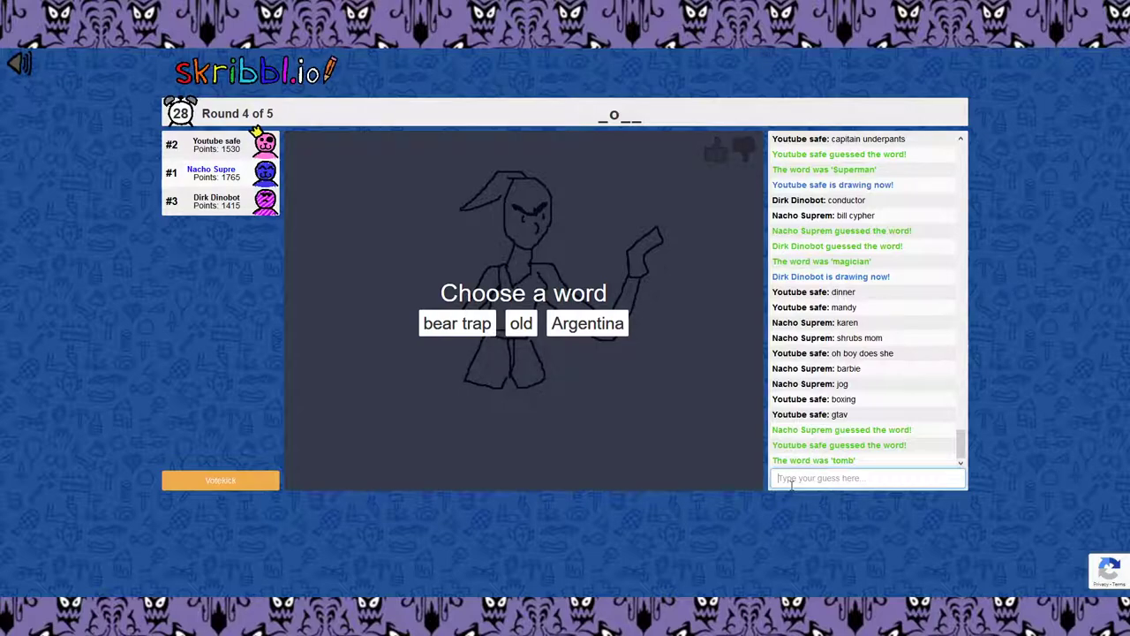
Step: Choose 'bear trap' and draw a pink ground line across the canvas
click(429, 331)
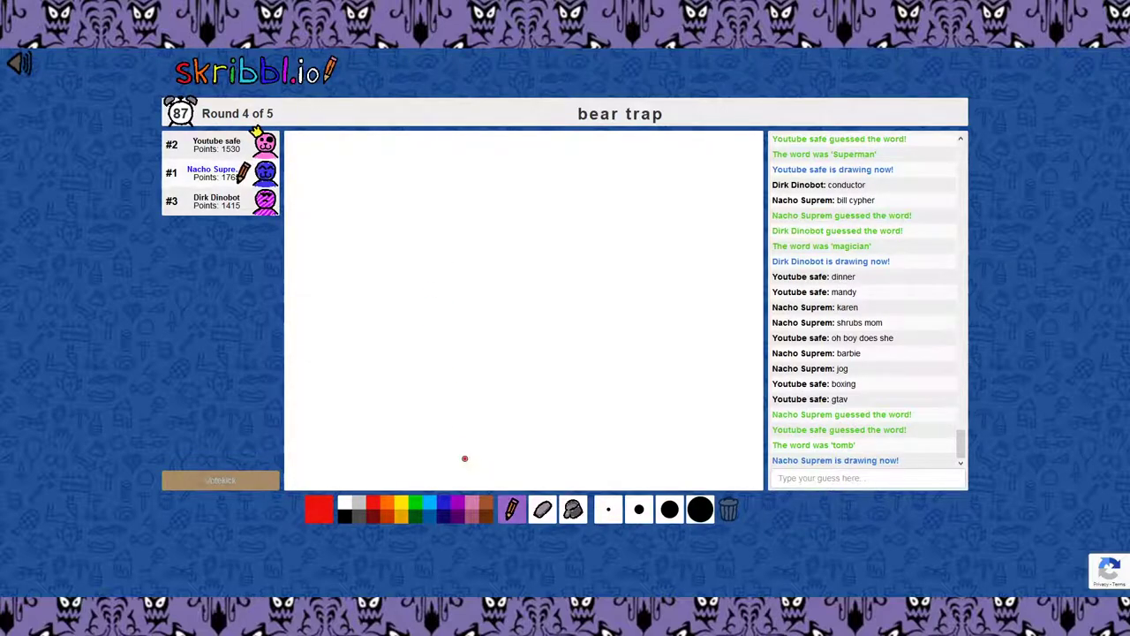
click(472, 505)
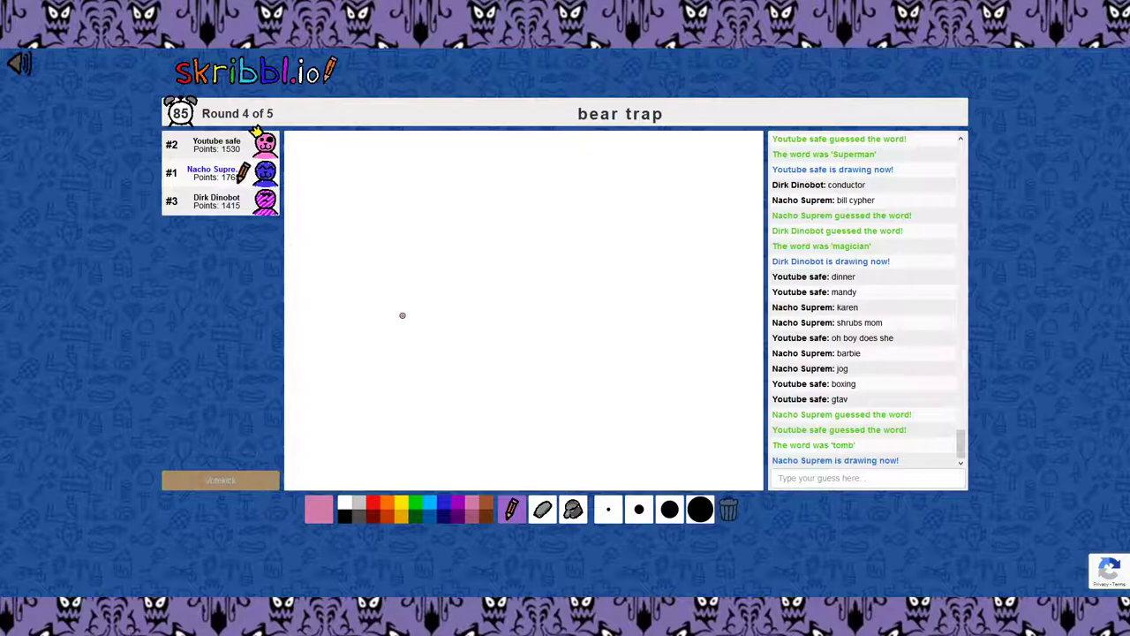
drag(306, 276, 757, 284)
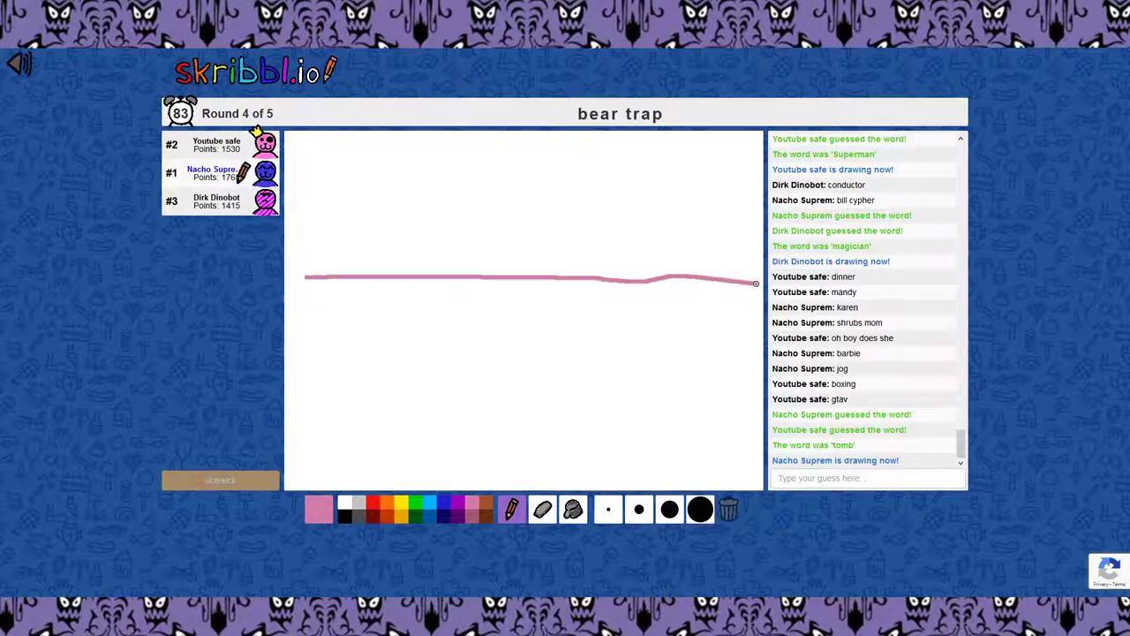
Step: Draw a black bear with a head, body, two legs and a diaper
click(344, 516)
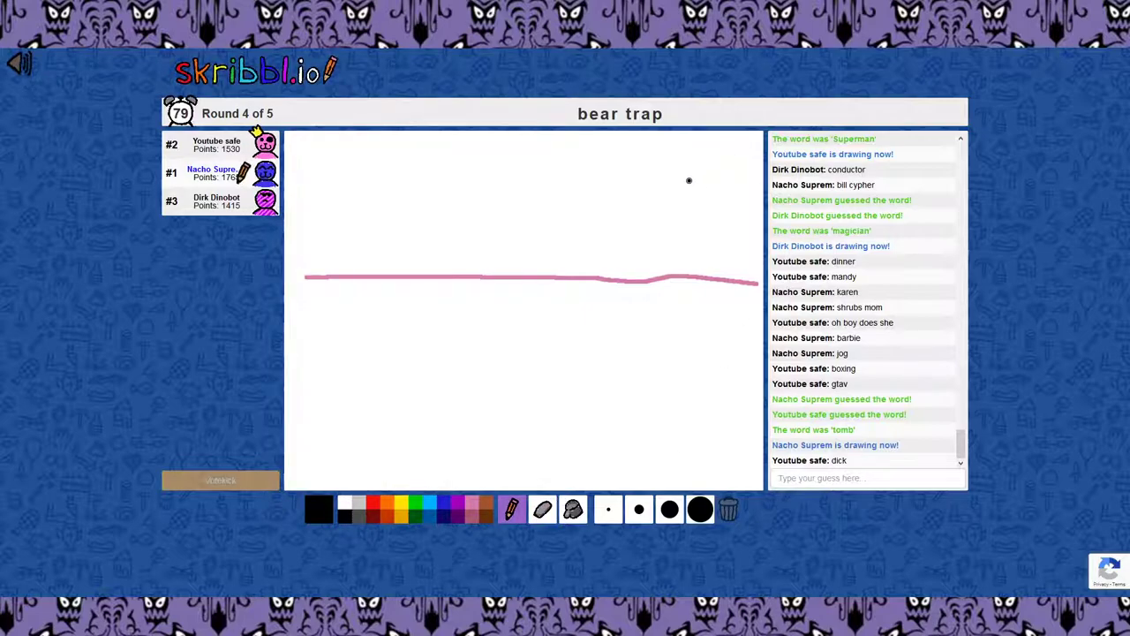
mouse_move(687, 164)
mouse_down()
mouse_move(614, 222)
mouse_move(720, 191)
mouse_move(721, 202)
mouse_up()
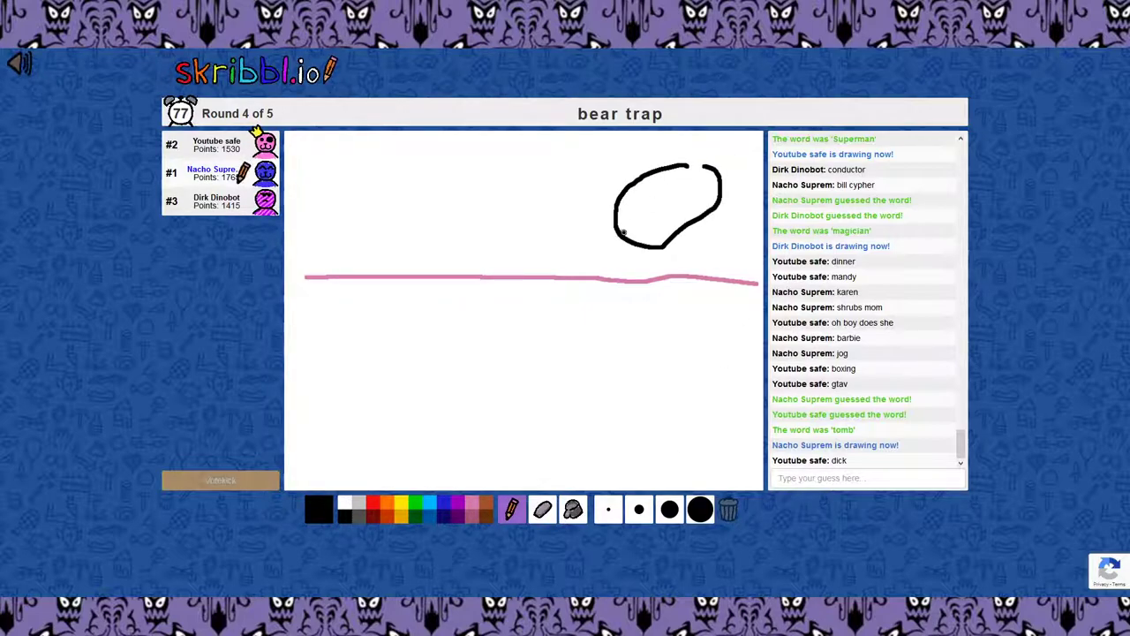
mouse_move(622, 237)
mouse_down()
mouse_move(600, 309)
mouse_move(638, 363)
mouse_up()
mouse_move(698, 221)
mouse_down()
mouse_move(716, 240)
mouse_move(659, 356)
mouse_move(623, 358)
mouse_move(583, 419)
mouse_up()
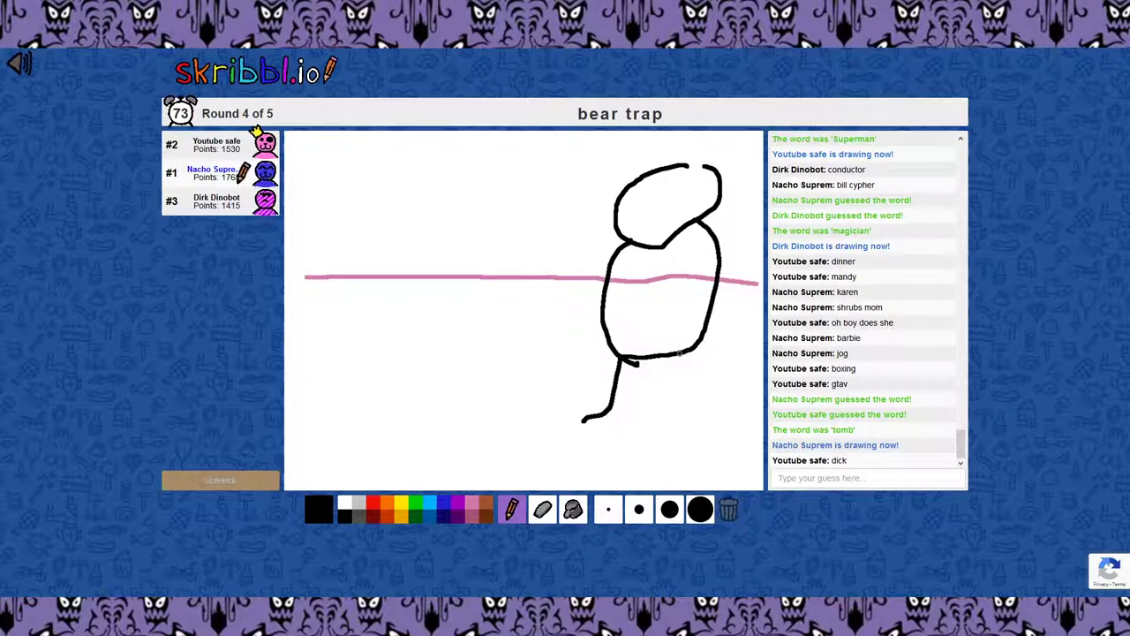
mouse_move(679, 353)
mouse_down()
mouse_move(678, 413)
mouse_move(704, 411)
mouse_up()
drag(687, 251, 607, 309)
drag(639, 256, 632, 292)
mouse_move(643, 291)
mouse_down()
mouse_move(667, 276)
mouse_move(650, 304)
mouse_up()
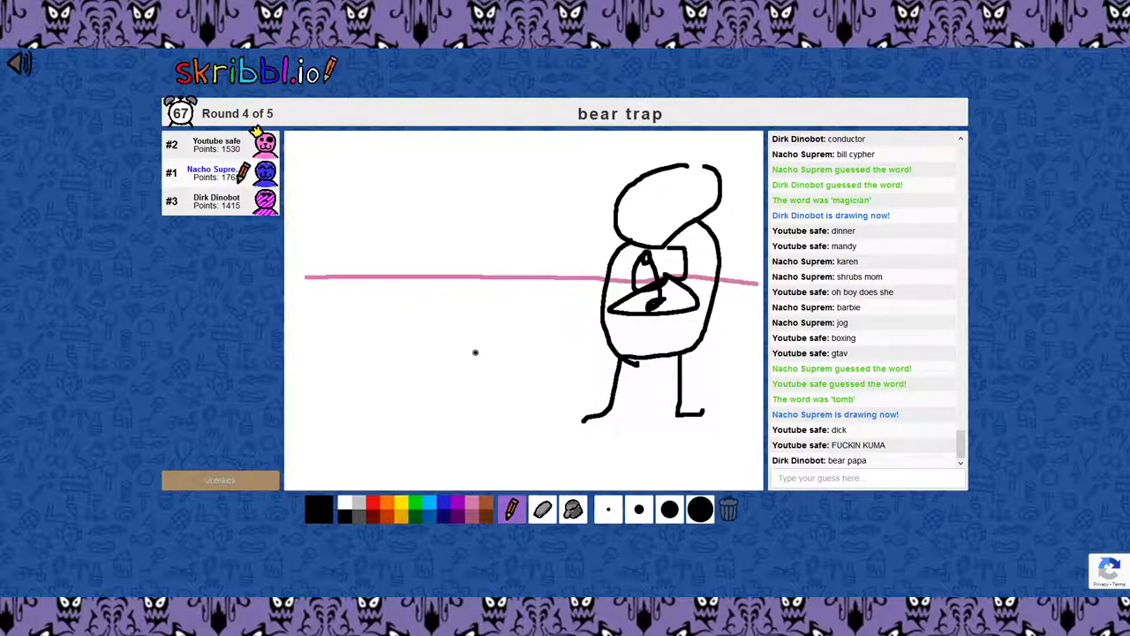
Step: Extend the pink line left and draw a grey spiky trap with a dark grey spring
click(479, 509)
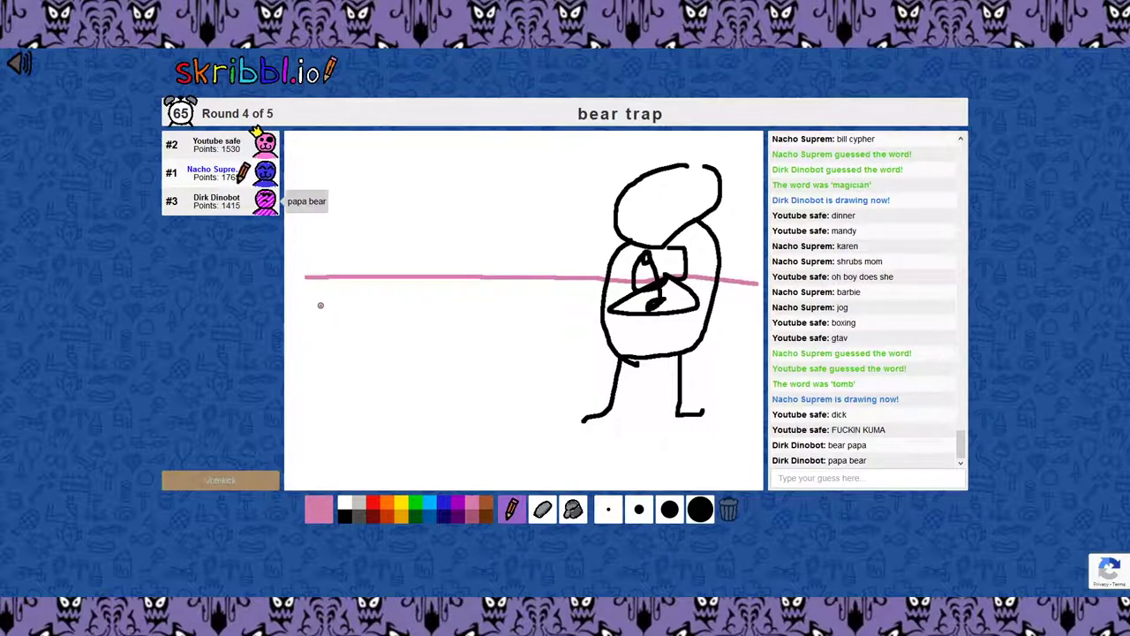
drag(311, 277, 284, 278)
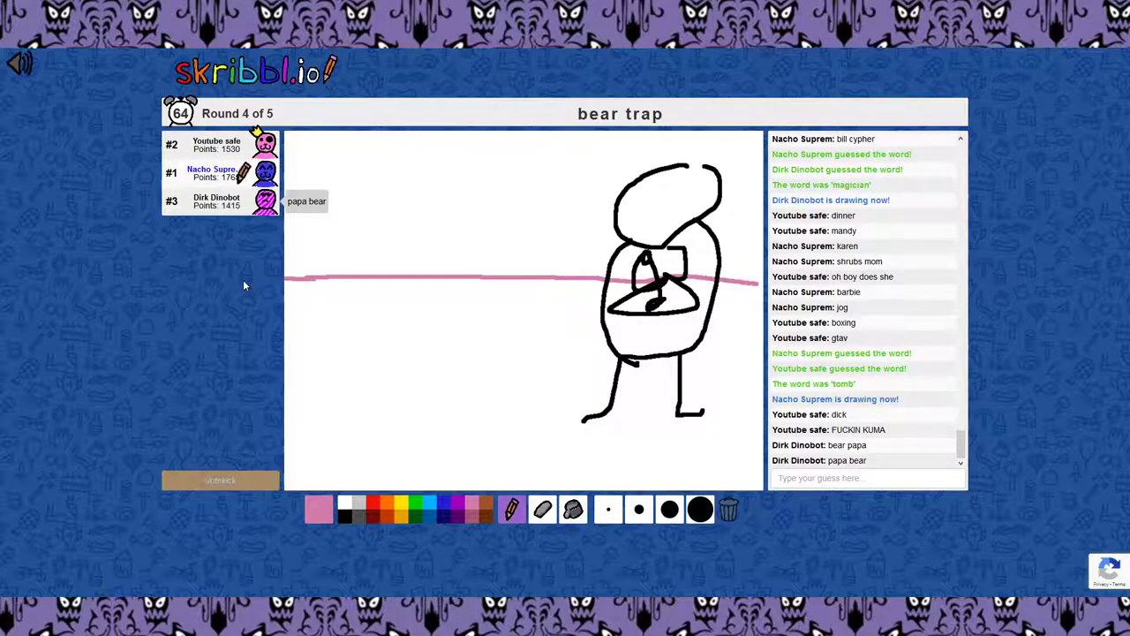
click(359, 503)
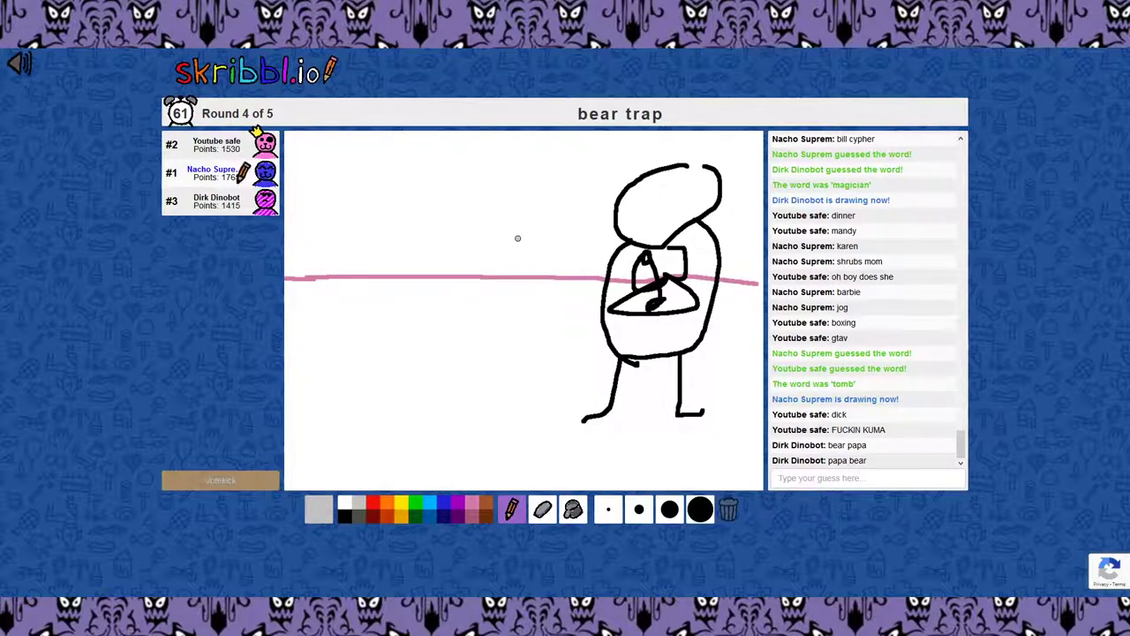
mouse_move(418, 422)
mouse_down()
mouse_move(467, 434)
mouse_move(529, 402)
mouse_move(422, 415)
mouse_move(430, 397)
mouse_move(415, 423)
mouse_move(459, 446)
mouse_up()
click(549, 379)
mouse_move(501, 386)
mouse_down()
mouse_move(552, 375)
mouse_move(507, 429)
mouse_move(481, 399)
mouse_up()
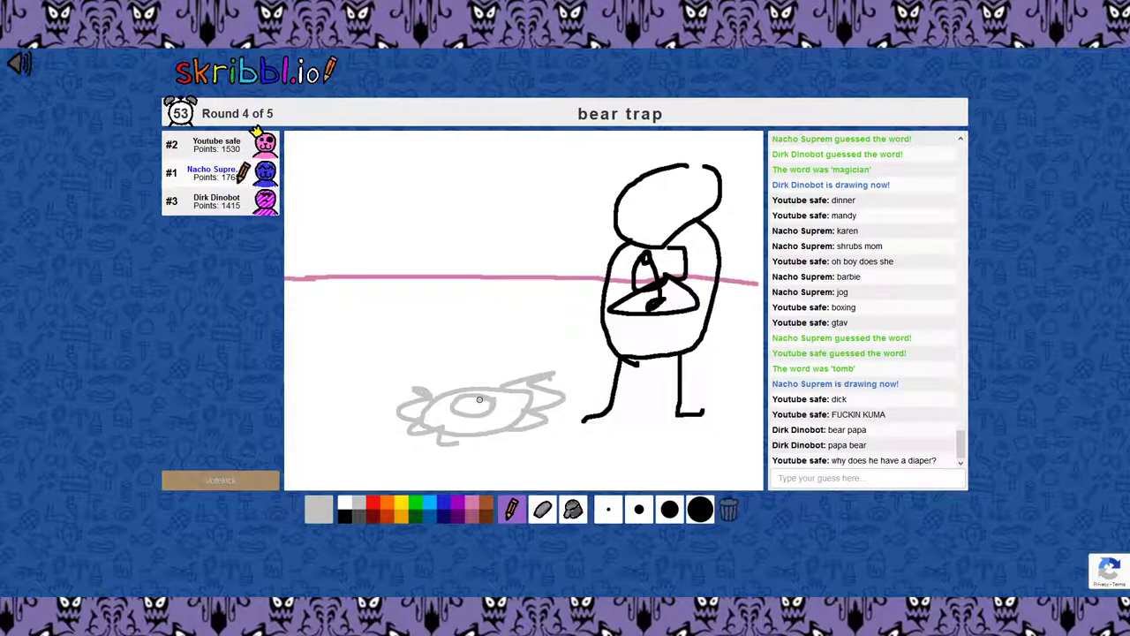
click(359, 517)
mouse_move(456, 359)
mouse_down()
mouse_move(458, 405)
mouse_move(487, 403)
mouse_move(484, 363)
mouse_move(455, 356)
mouse_move(485, 357)
mouse_move(498, 380)
mouse_move(487, 402)
mouse_move(470, 380)
mouse_move(486, 394)
mouse_move(464, 395)
mouse_up()
Step: Draw dark grey jagged trap jaws and a rounded base around the mug
click(401, 503)
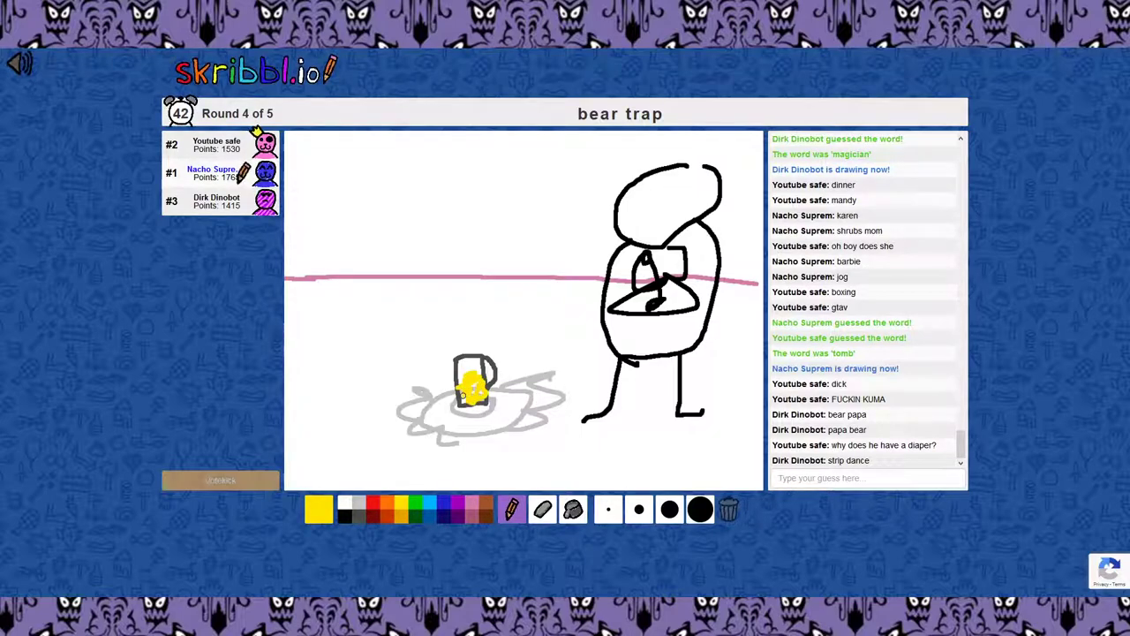
click(358, 516)
mouse_move(440, 397)
mouse_down()
mouse_move(414, 443)
mouse_move(472, 435)
mouse_up()
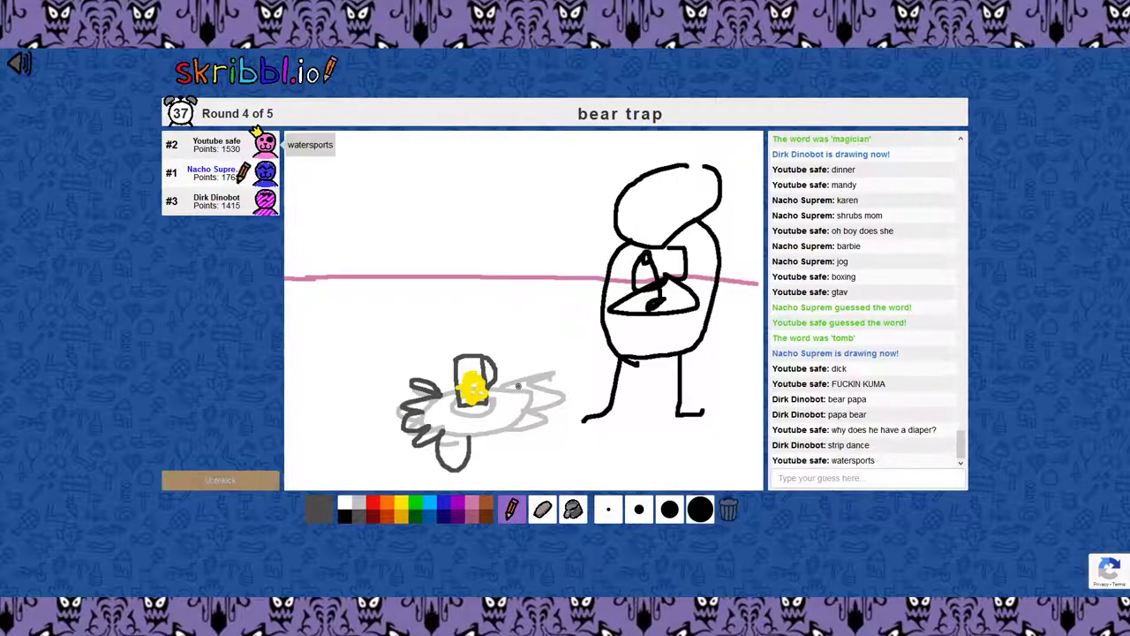
mouse_move(506, 388)
mouse_down()
mouse_move(517, 370)
mouse_move(549, 387)
mouse_move(538, 428)
mouse_move(494, 434)
mouse_up()
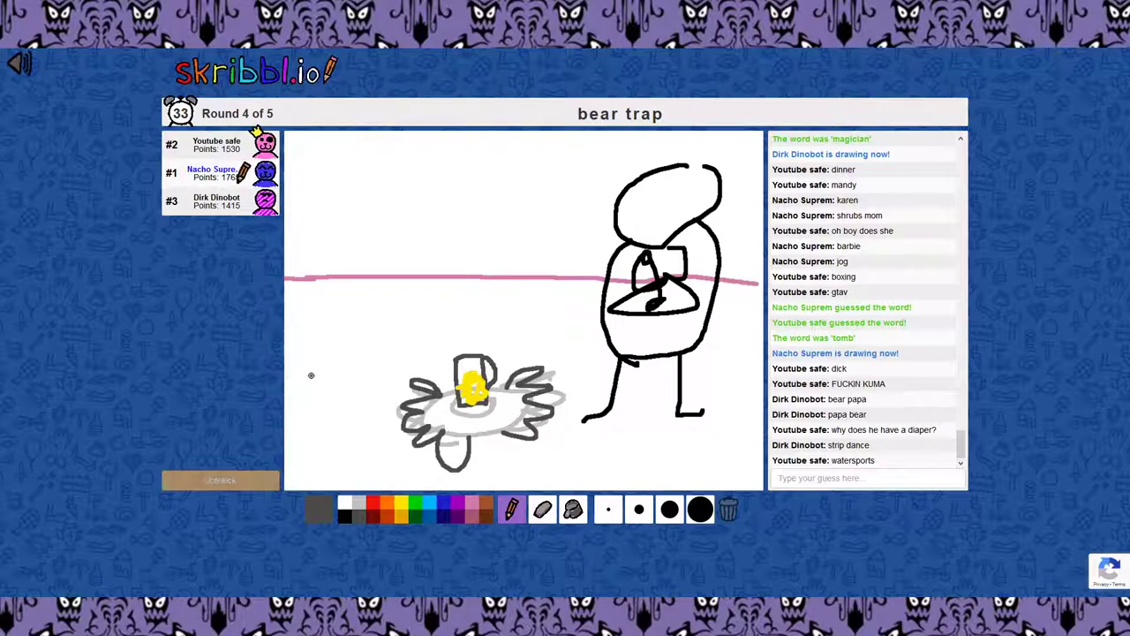
Step: Sketch a shaded box to the left of the trap
mouse_move(293, 374)
mouse_down()
mouse_move(389, 370)
mouse_move(390, 431)
mouse_move(288, 381)
mouse_move(292, 362)
mouse_up()
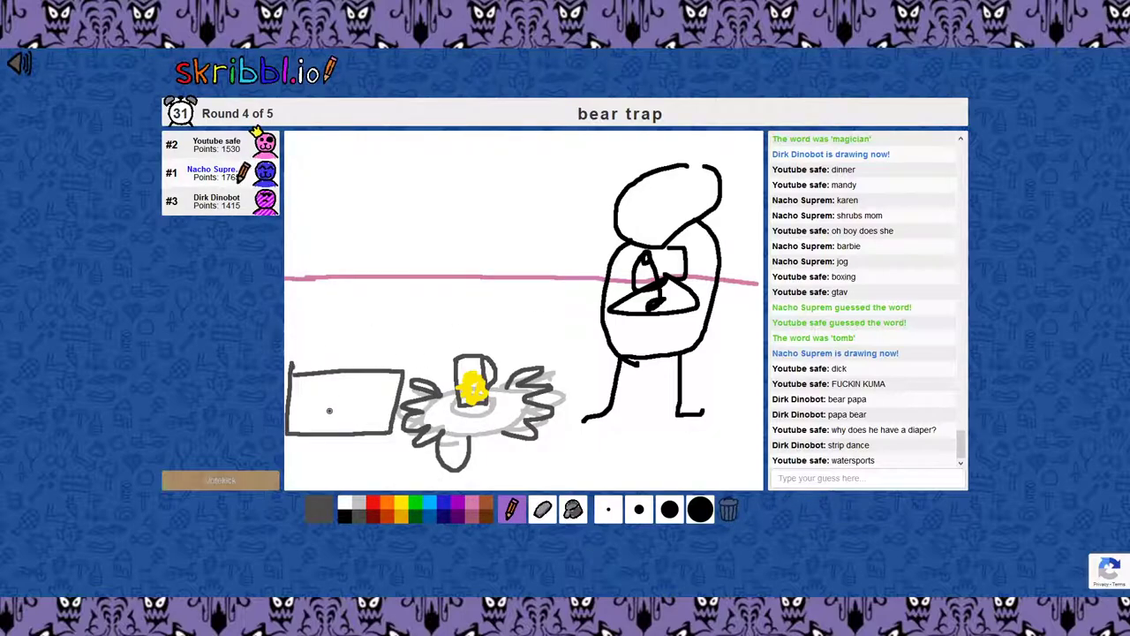
drag(369, 427, 291, 429)
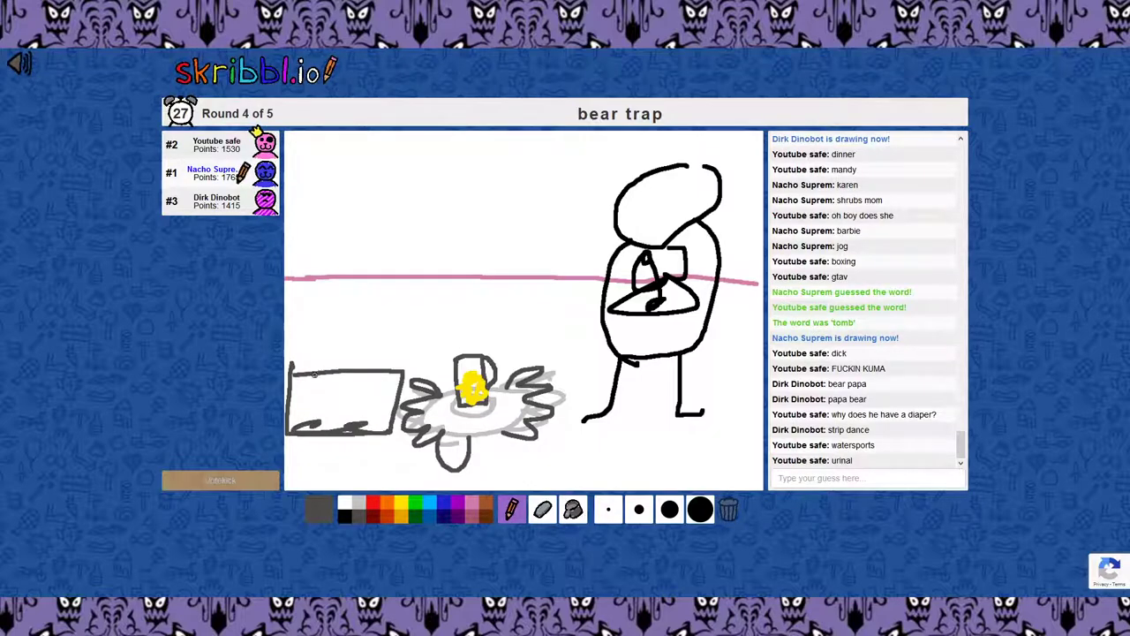
mouse_move(304, 381)
mouse_down()
mouse_move(325, 369)
mouse_move(375, 387)
mouse_move(360, 437)
mouse_move(291, 427)
mouse_move(309, 388)
mouse_up()
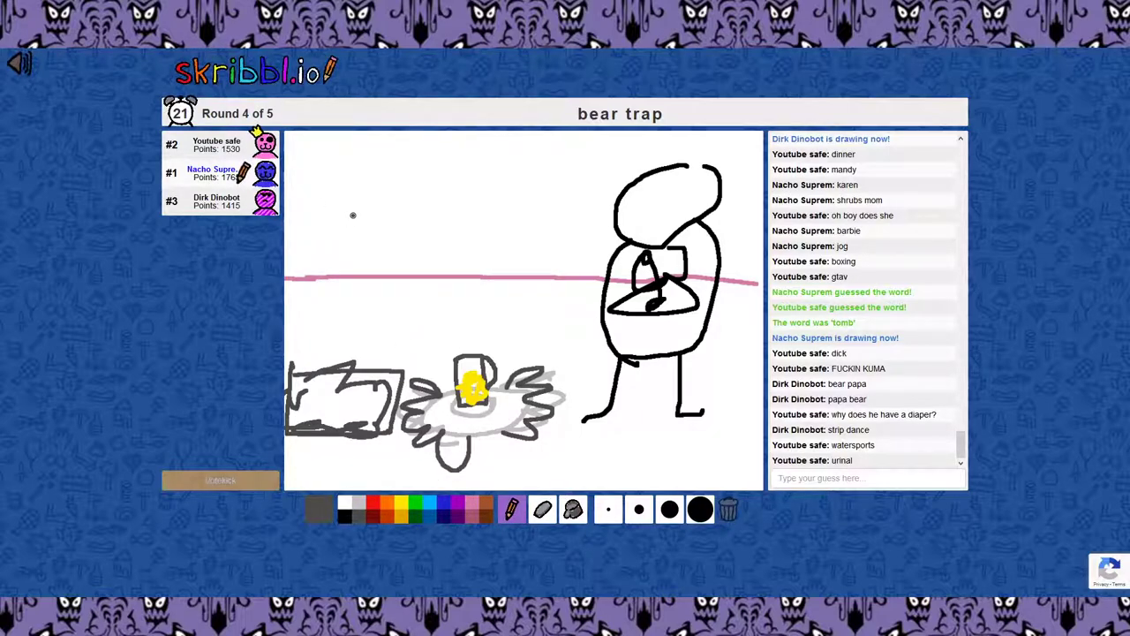
Step: Draw a stick figure with legs and raised arms above the box
mouse_move(359, 229)
mouse_down()
mouse_move(346, 230)
mouse_move(356, 227)
mouse_move(352, 344)
mouse_move(338, 361)
mouse_move(369, 360)
mouse_up()
drag(353, 300, 390, 256)
drag(353, 300, 314, 270)
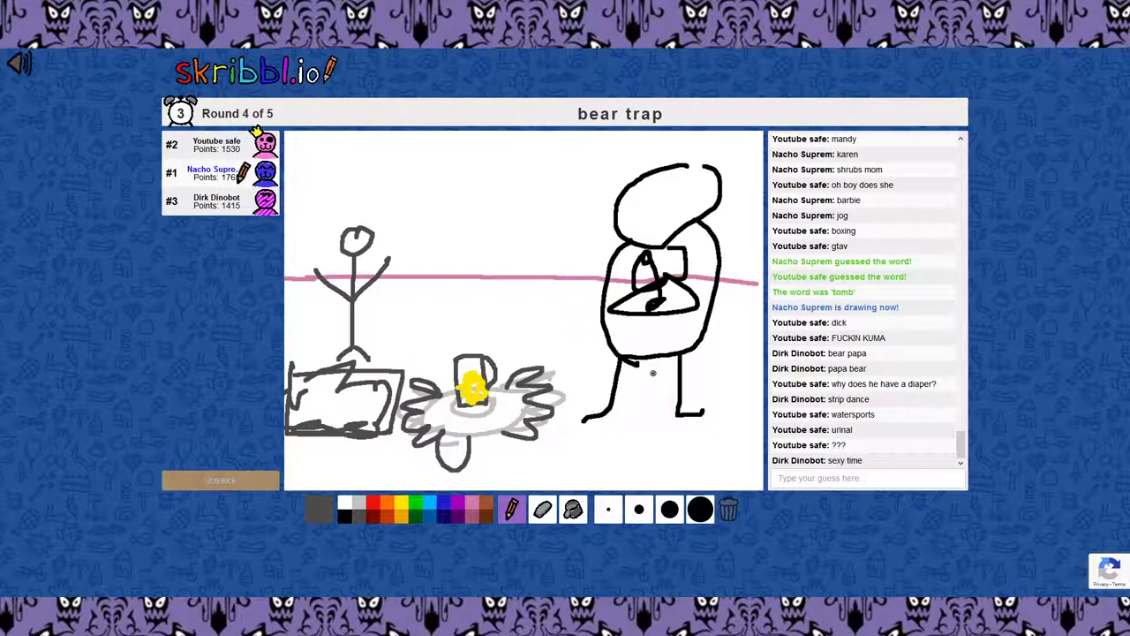
Step: Pick the brown swatch as the bear trap timer runs out
click(486, 502)
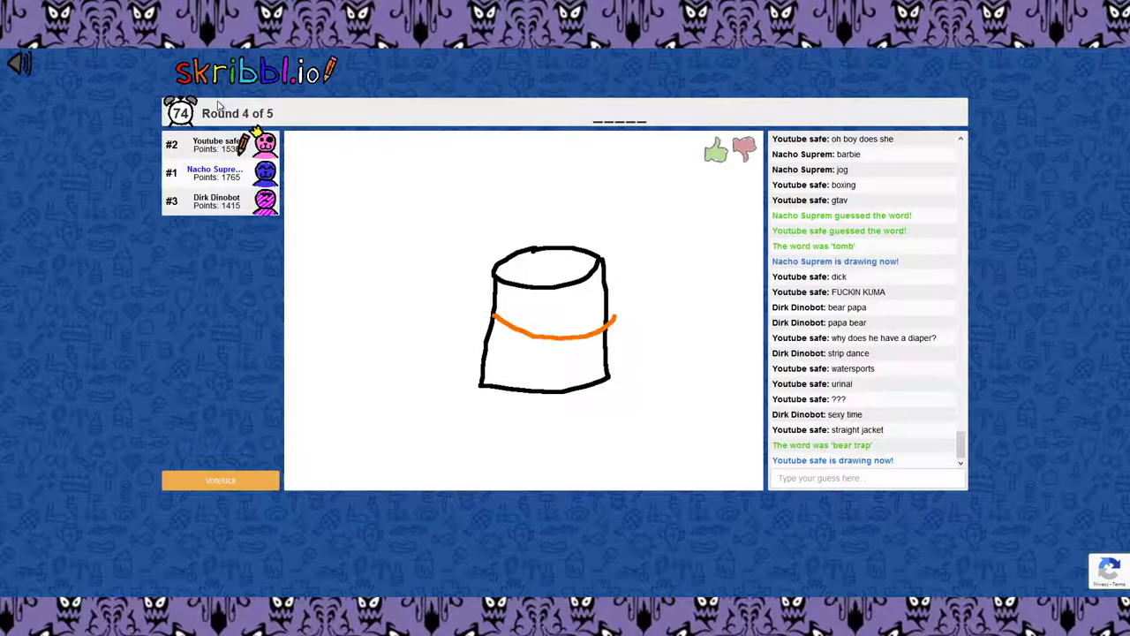
Step: Guess beans, glass, cups and drink, then the correct word 'juice'
click(815, 484)
text(beans)
key(Return)
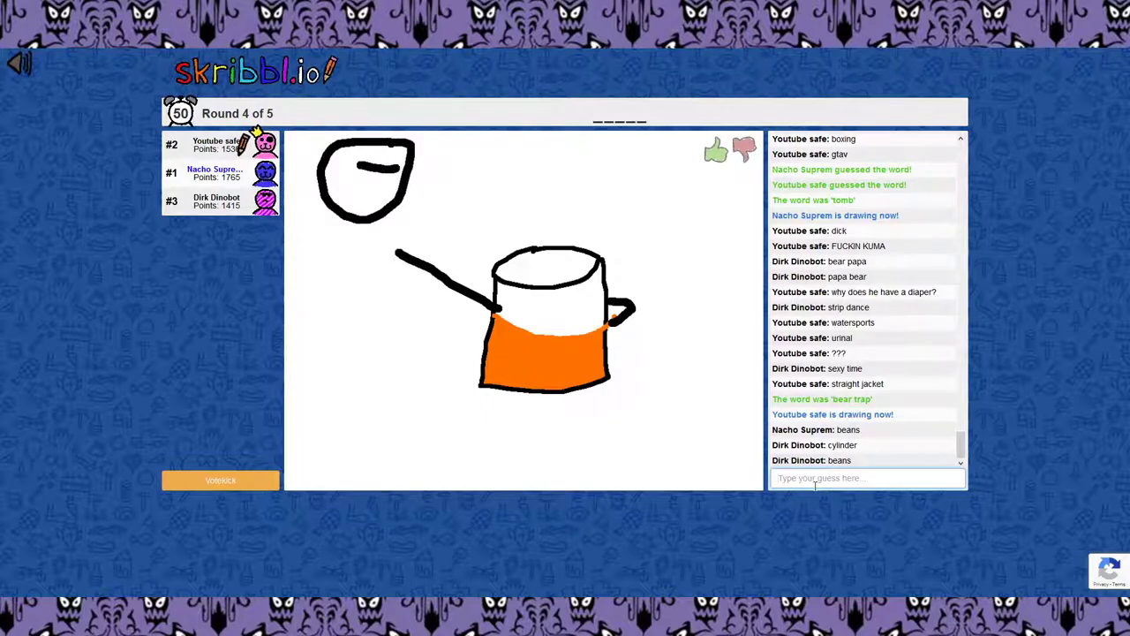
text(glass)
key(Return)
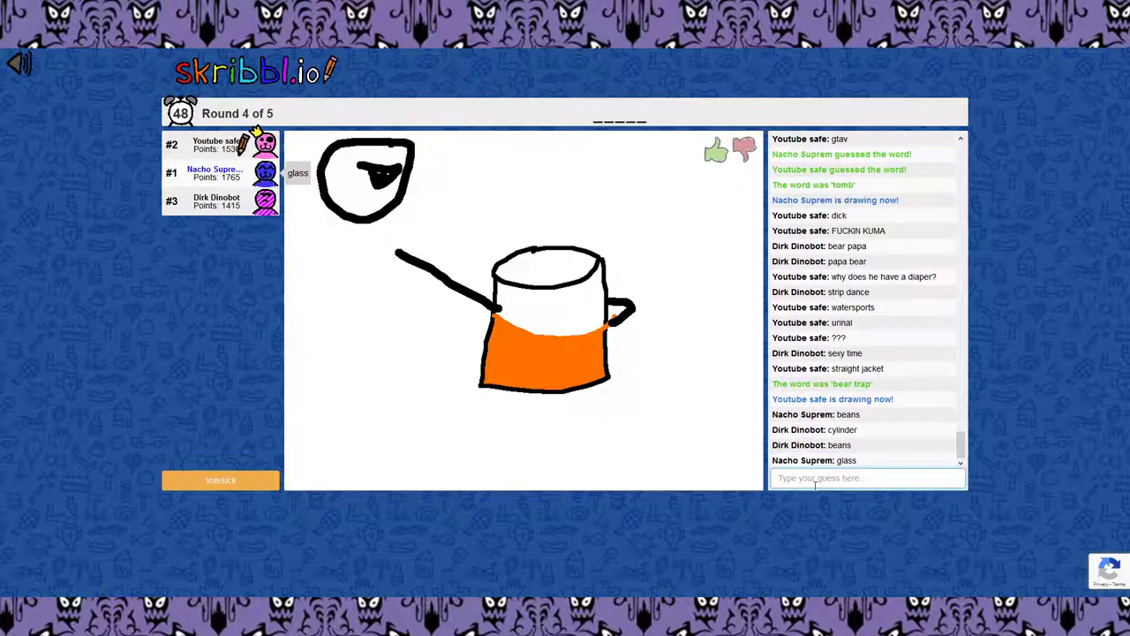
text(cups)
key(Return)
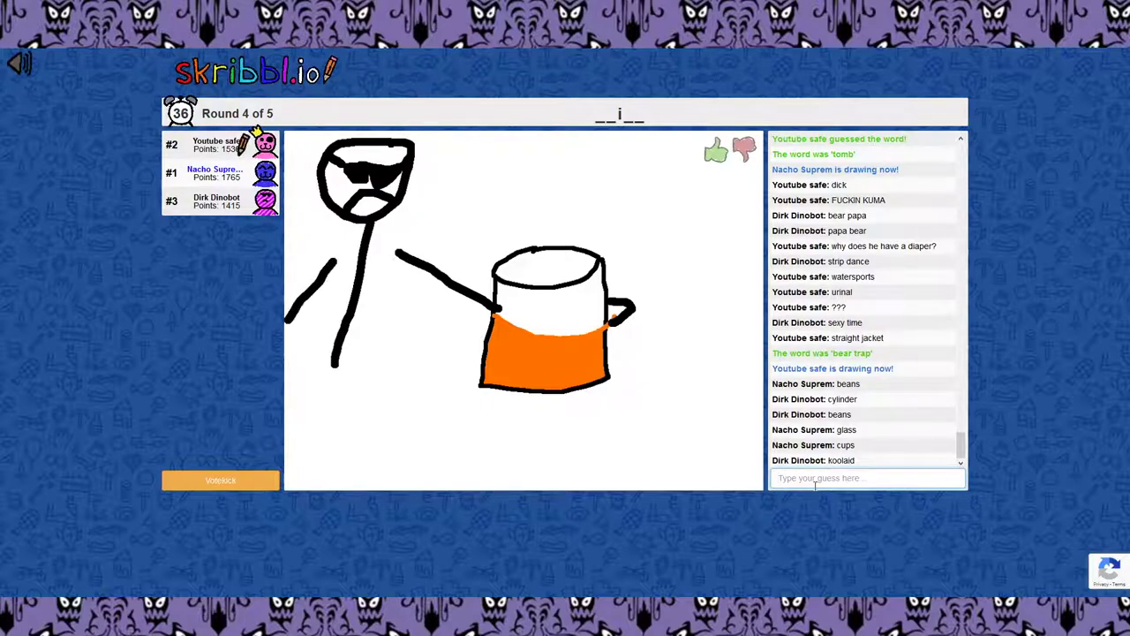
text(drink)
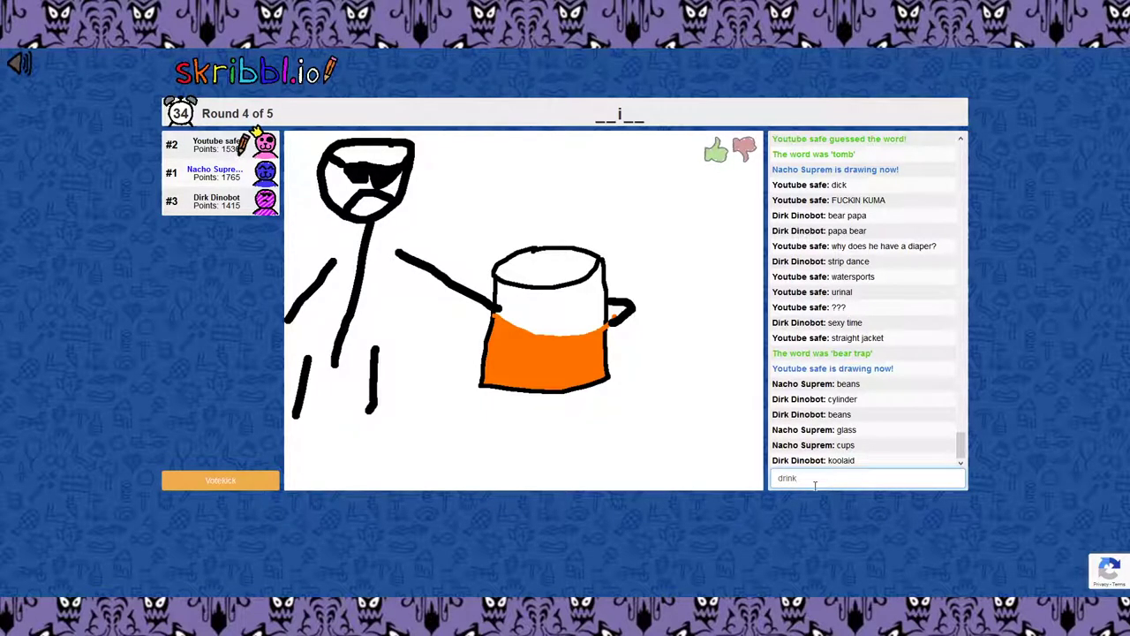
key(Return)
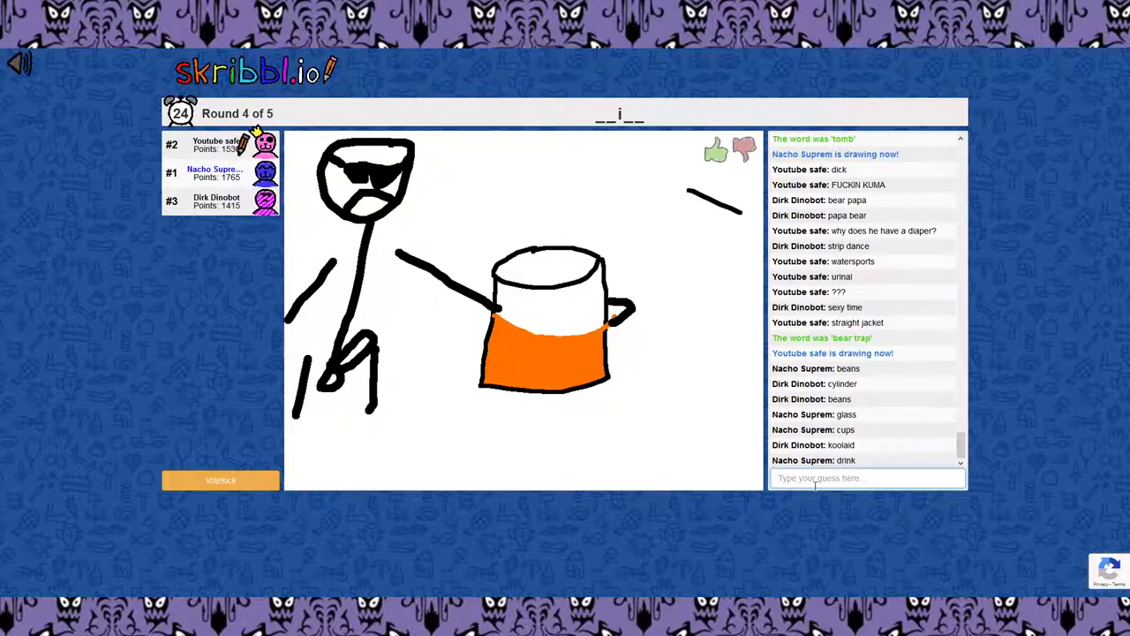
text(juic)
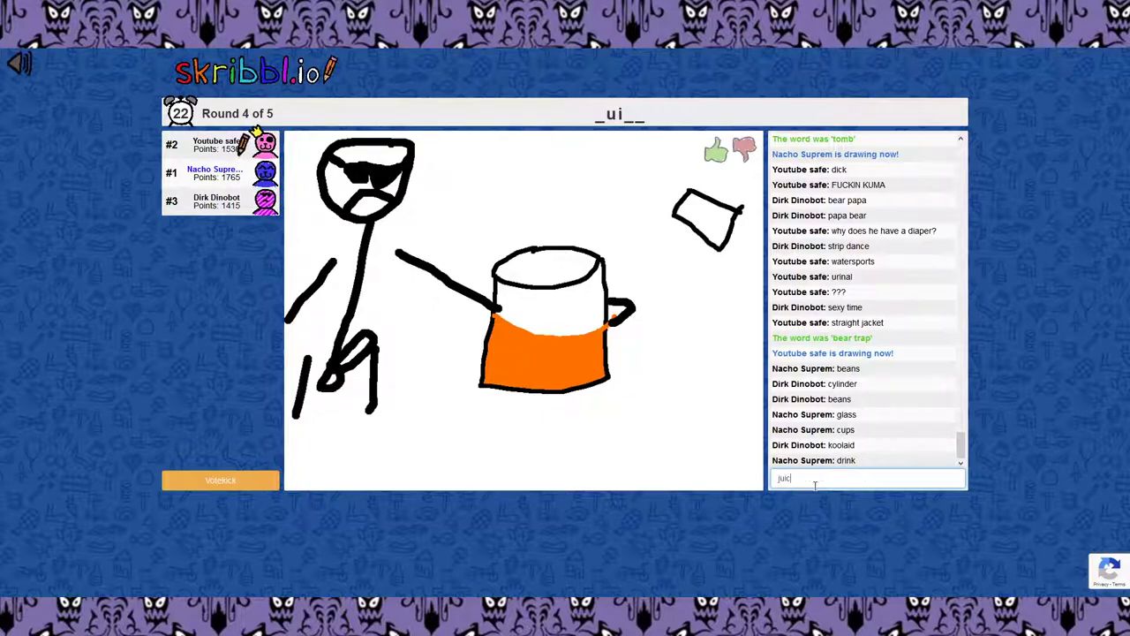
text(e)
key(Return)
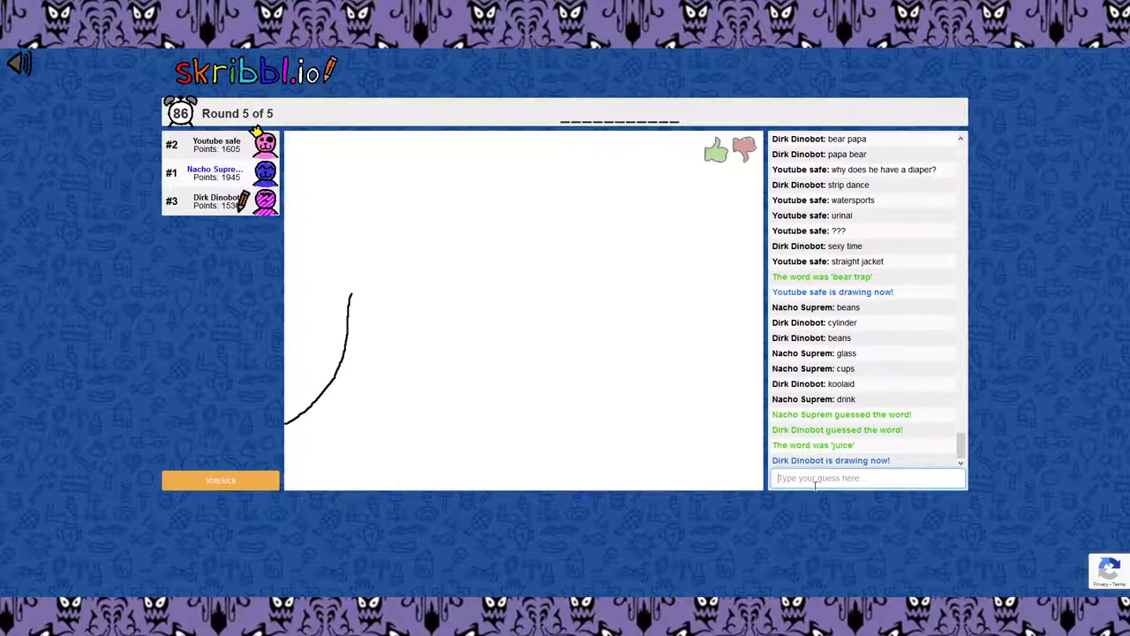
text(d)
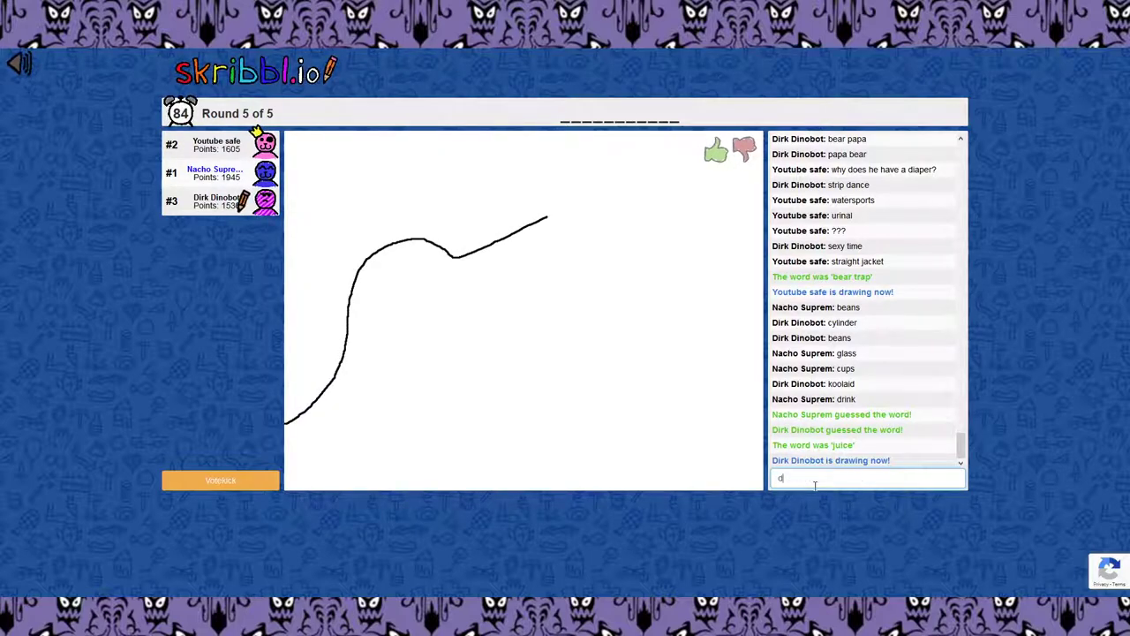
text(inosaur)
Step: Guess dinosaur, chirp, singing, chirping, caw and screeching in chat
key(Return)
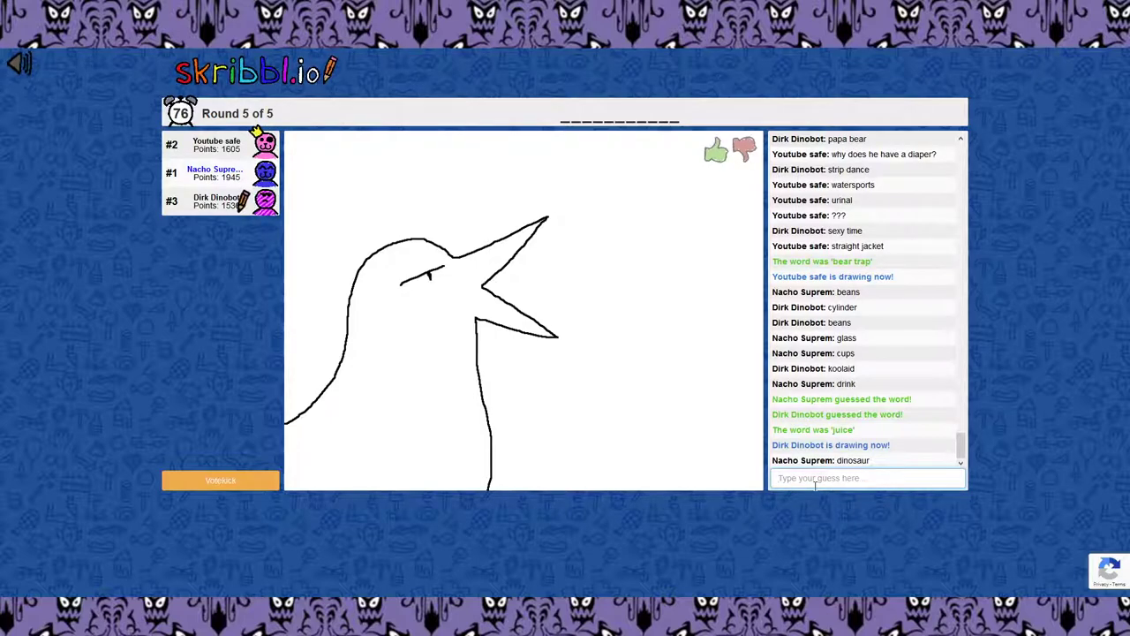
text(c)
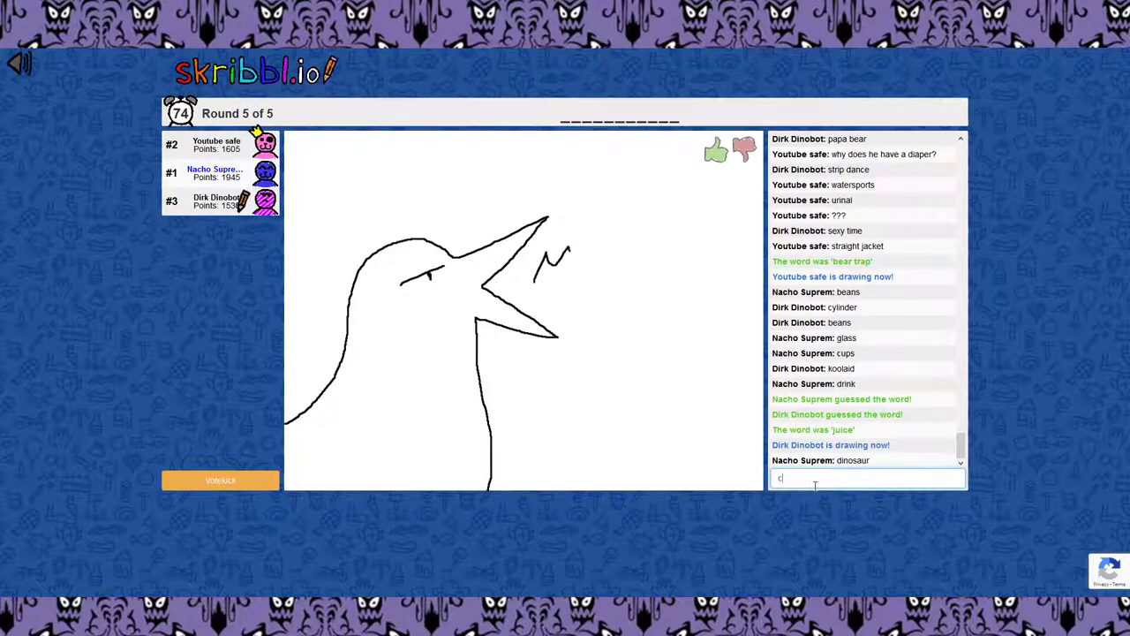
text(huirp)
key(BackSpace)
key(BackSpace)
key(BackSpace)
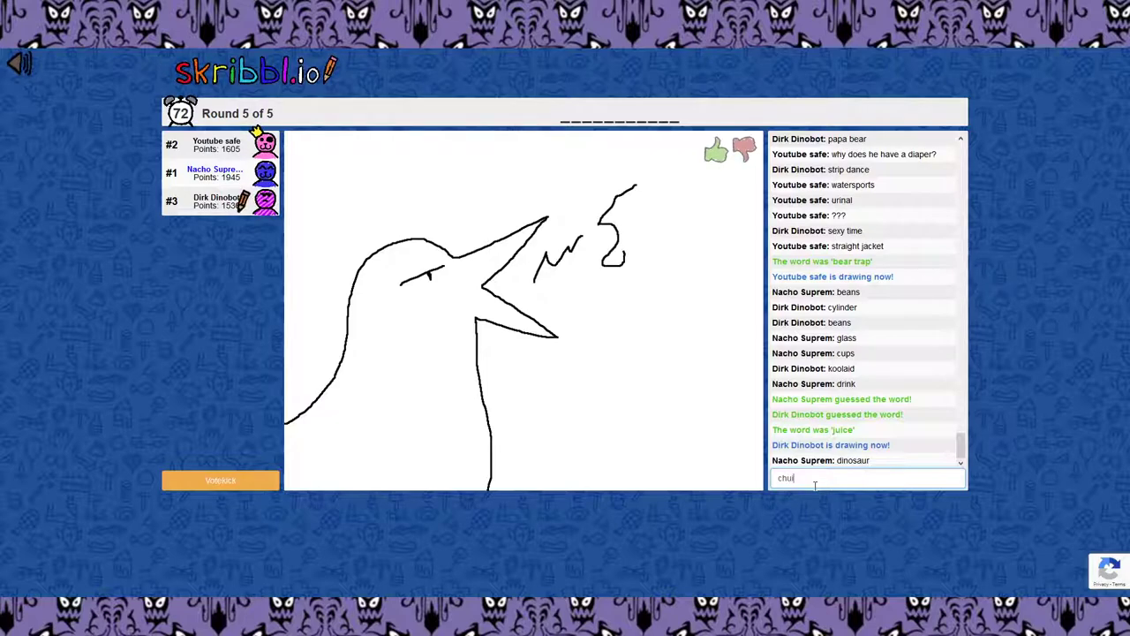
key(BackSpace)
text(irp)
key(Return)
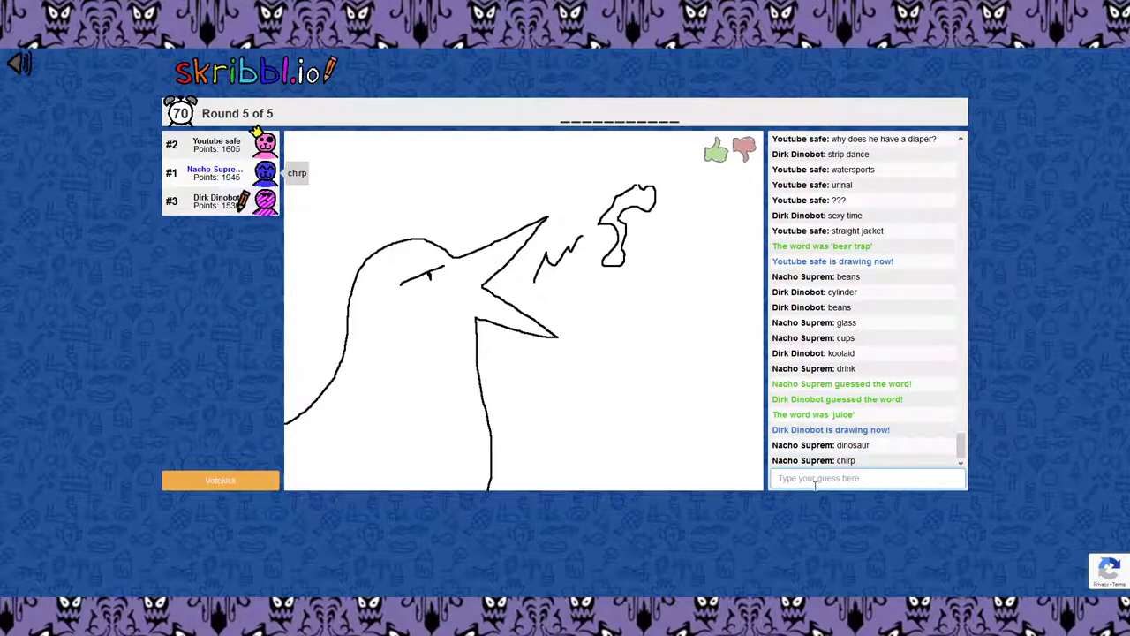
text(singing)
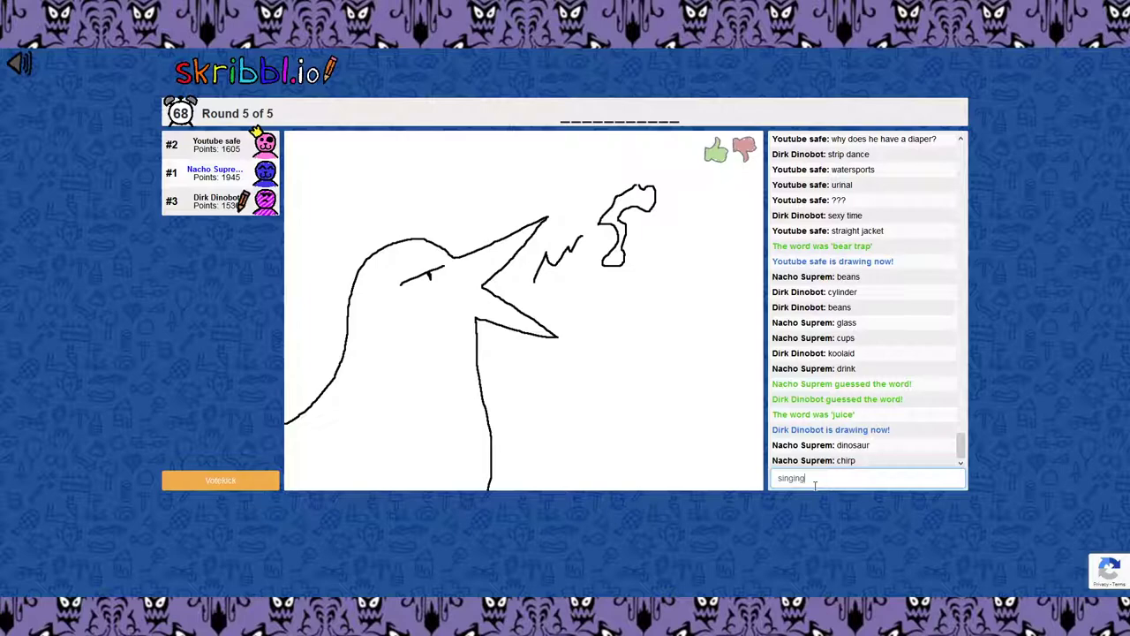
key(Return)
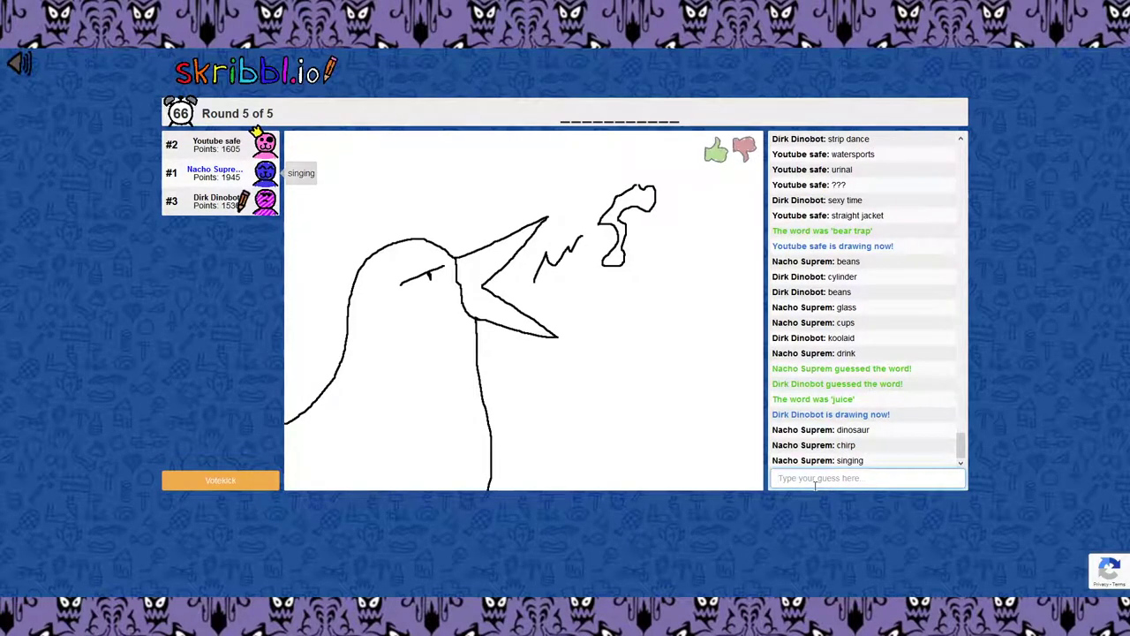
text(chirp)
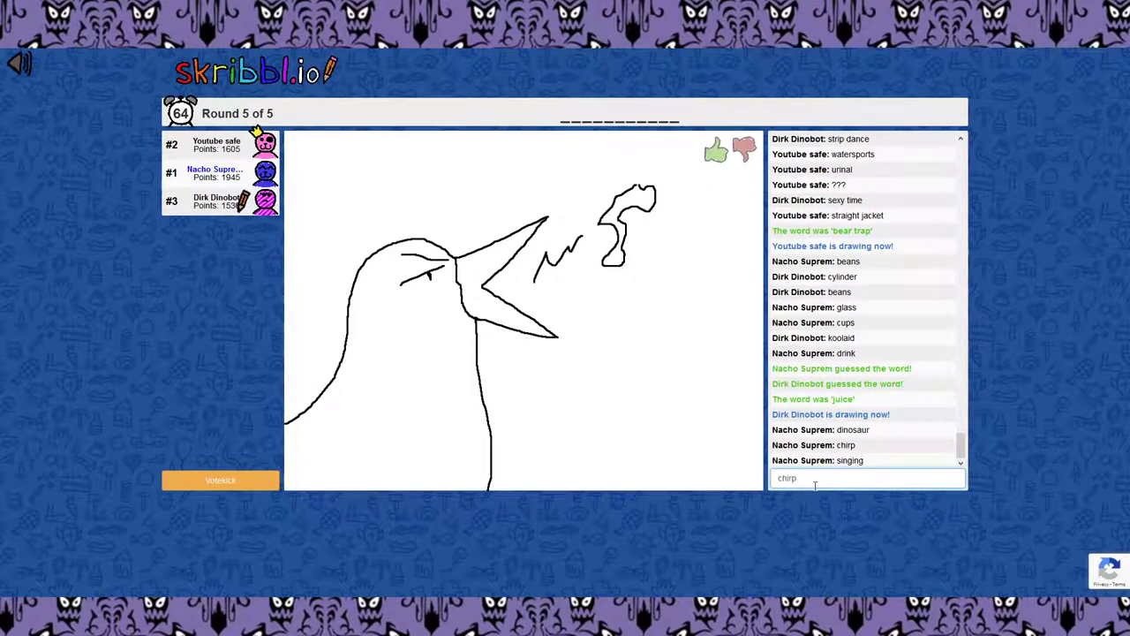
text(ping)
key(Return)
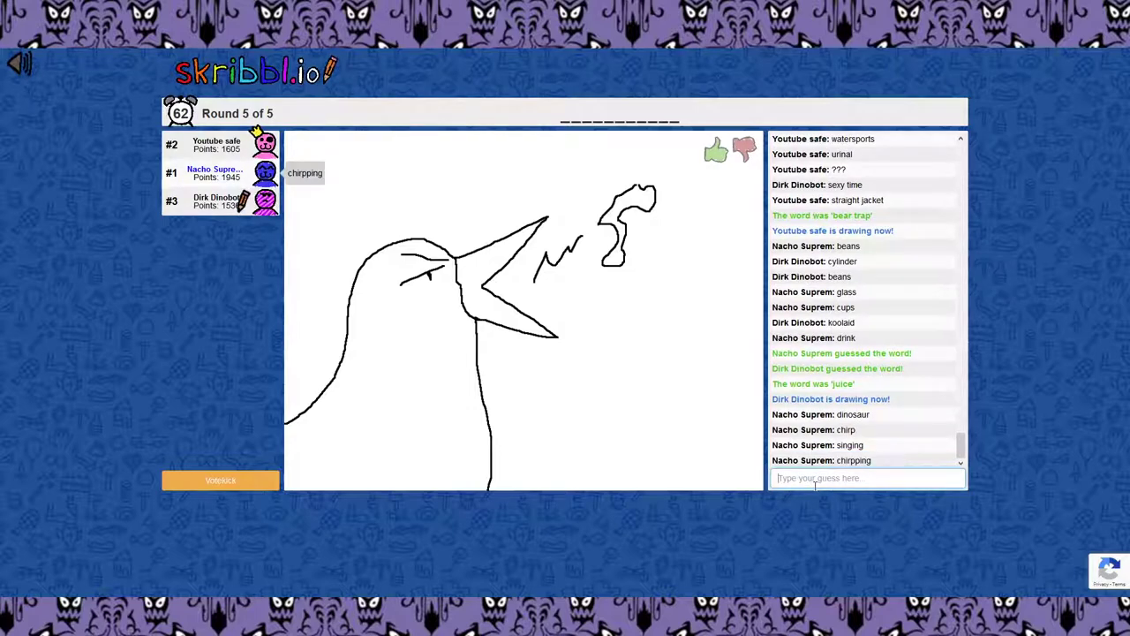
text(chirpi)
key(Return)
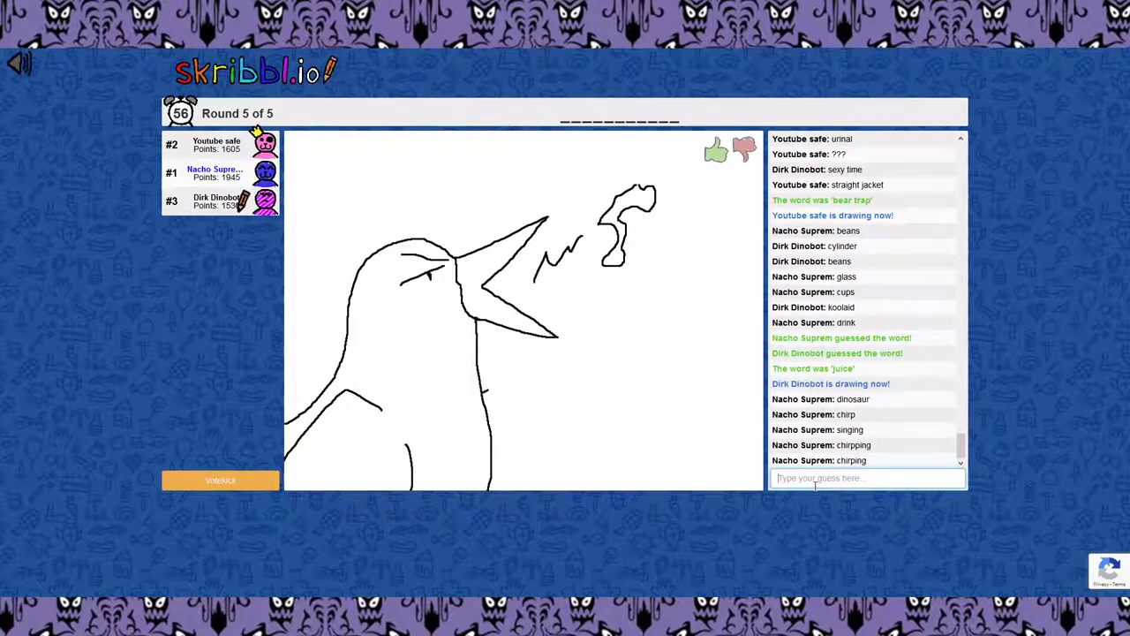
text(caw)
key(Return)
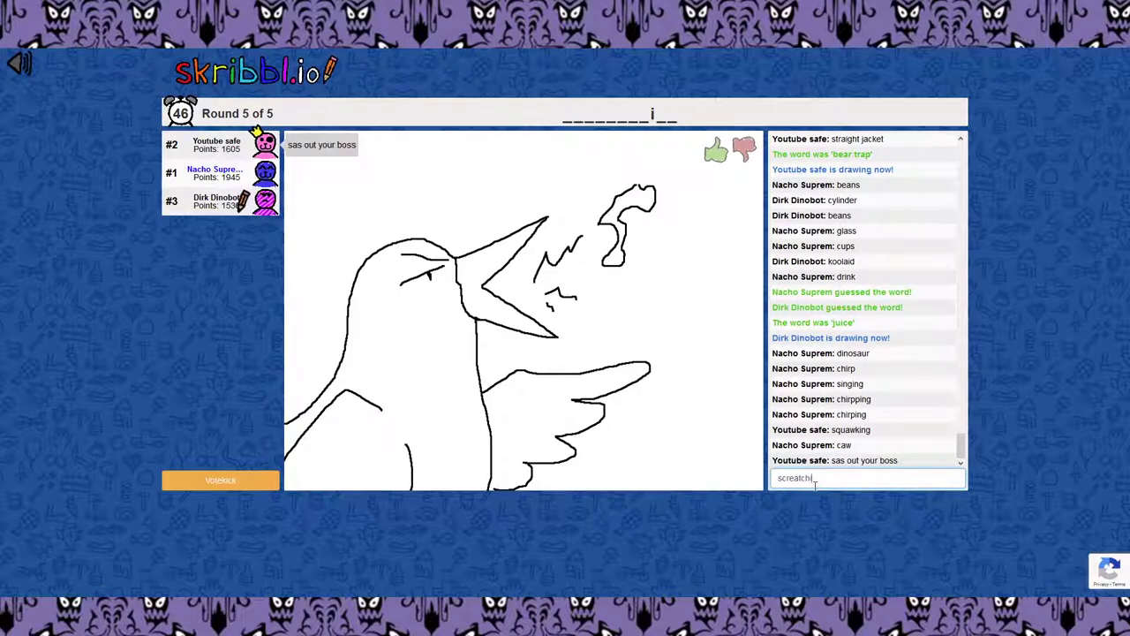
text(scr)
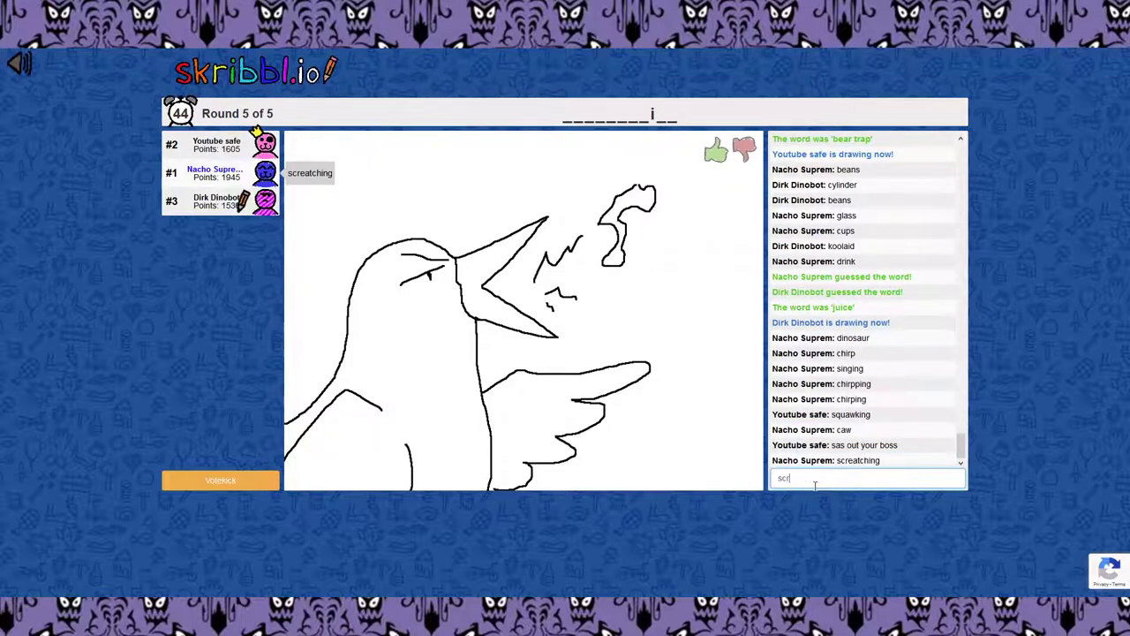
text(eeching)
key(Return)
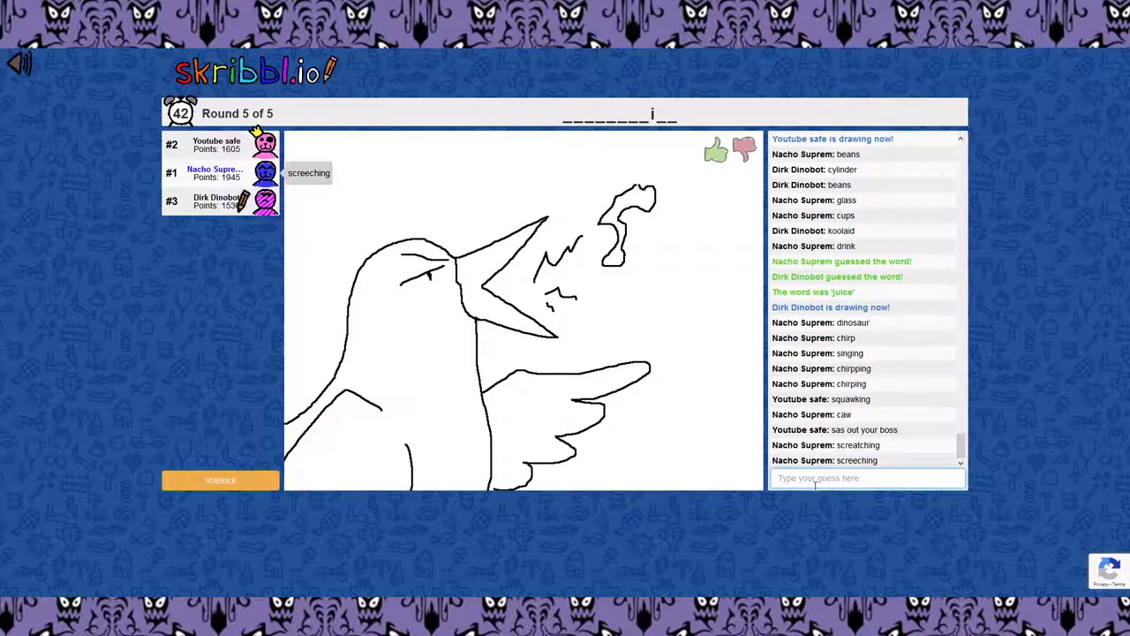
text(sc)
text(ree)
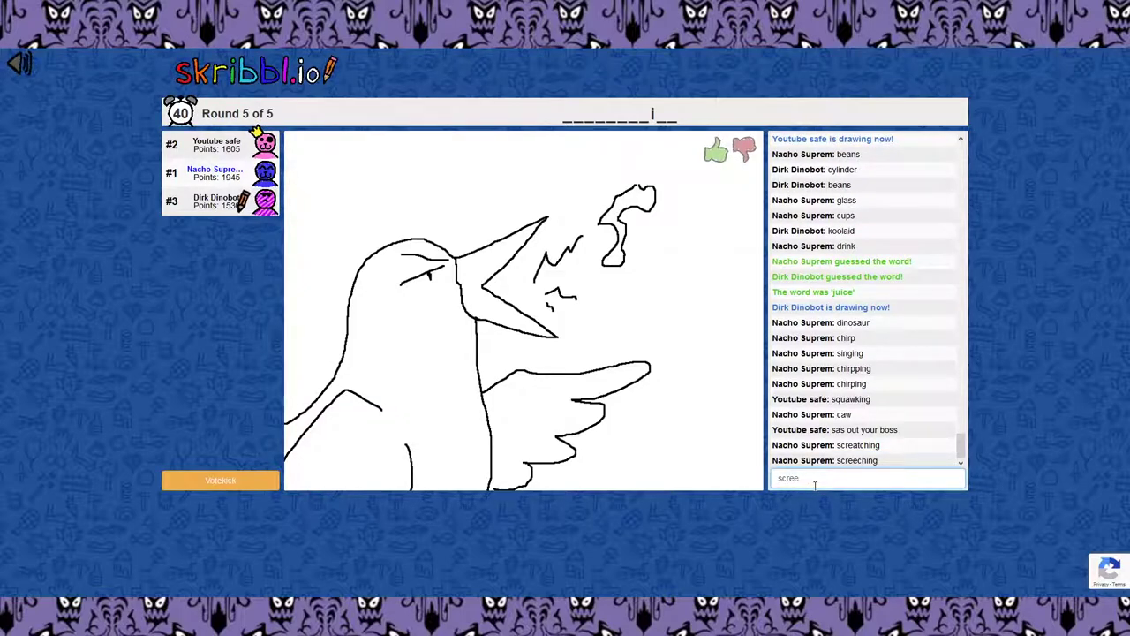
text(ch)
Step: Guess screech, singing, twerking, tweeting and twittering until the hummingbird round ends
key(Return)
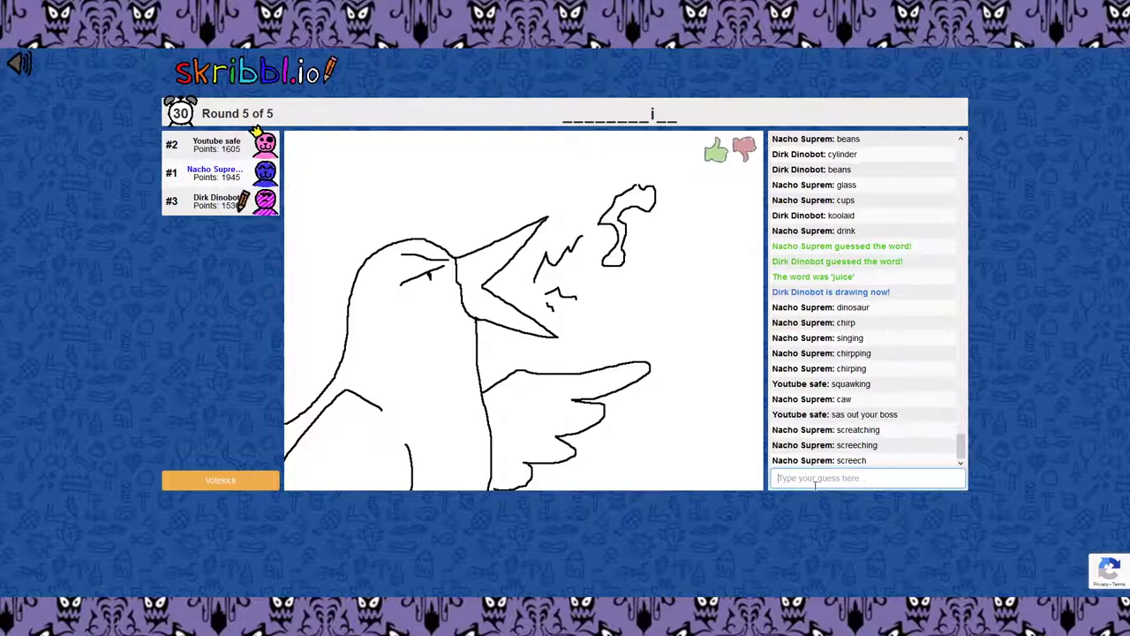
text(singing)
key(Return)
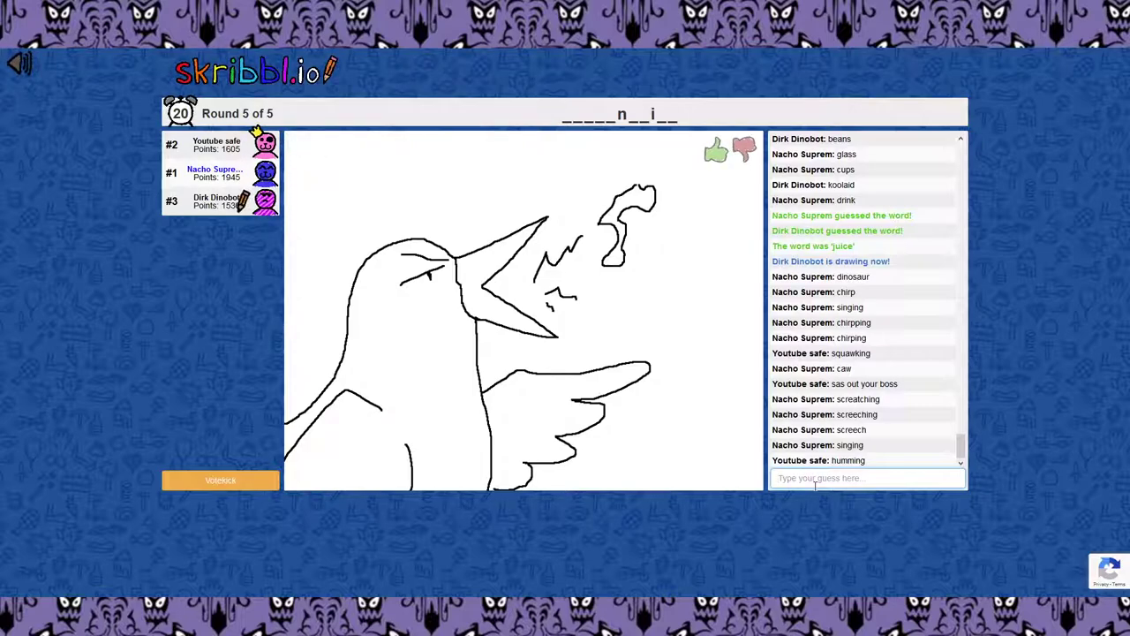
text(twerking)
key(Return)
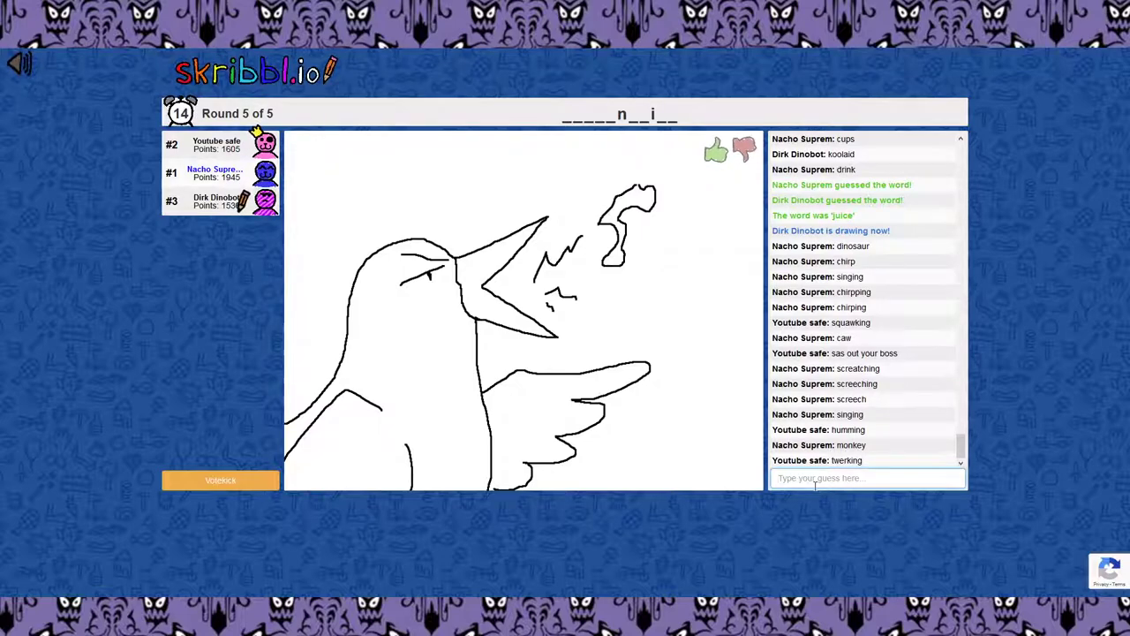
text(tw)
text(eting)
key(Return)
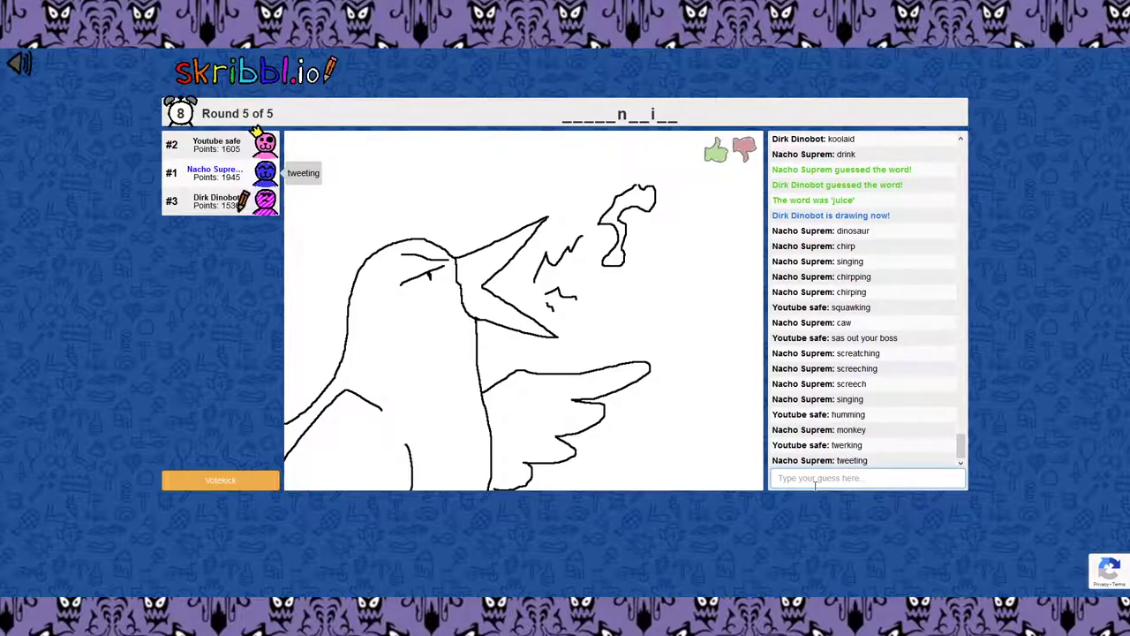
text(twi)
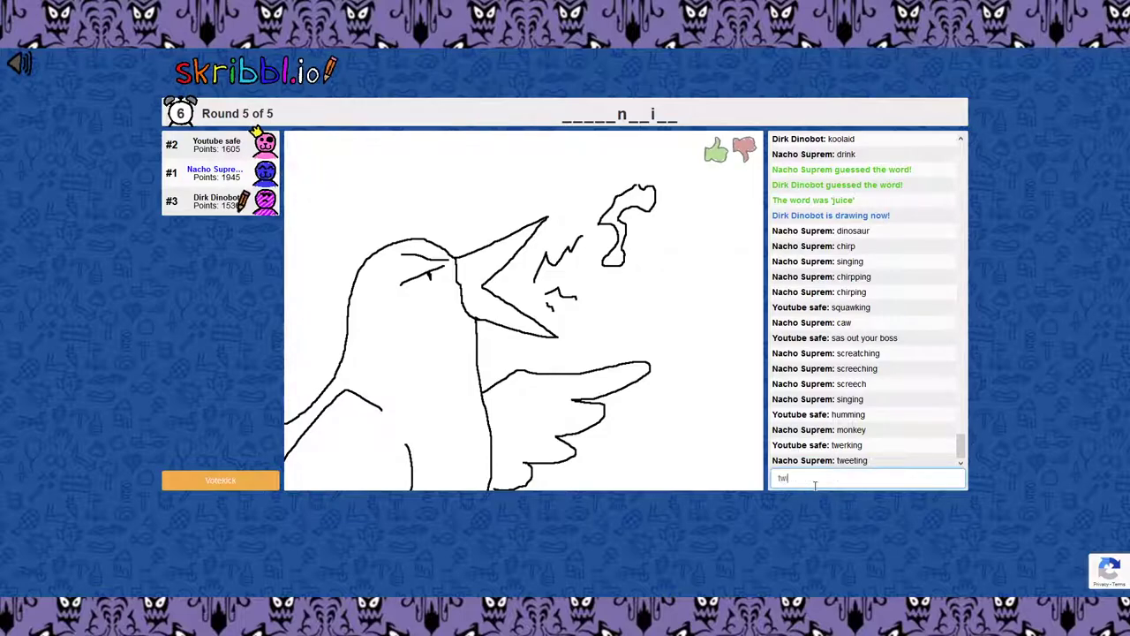
text(ttering)
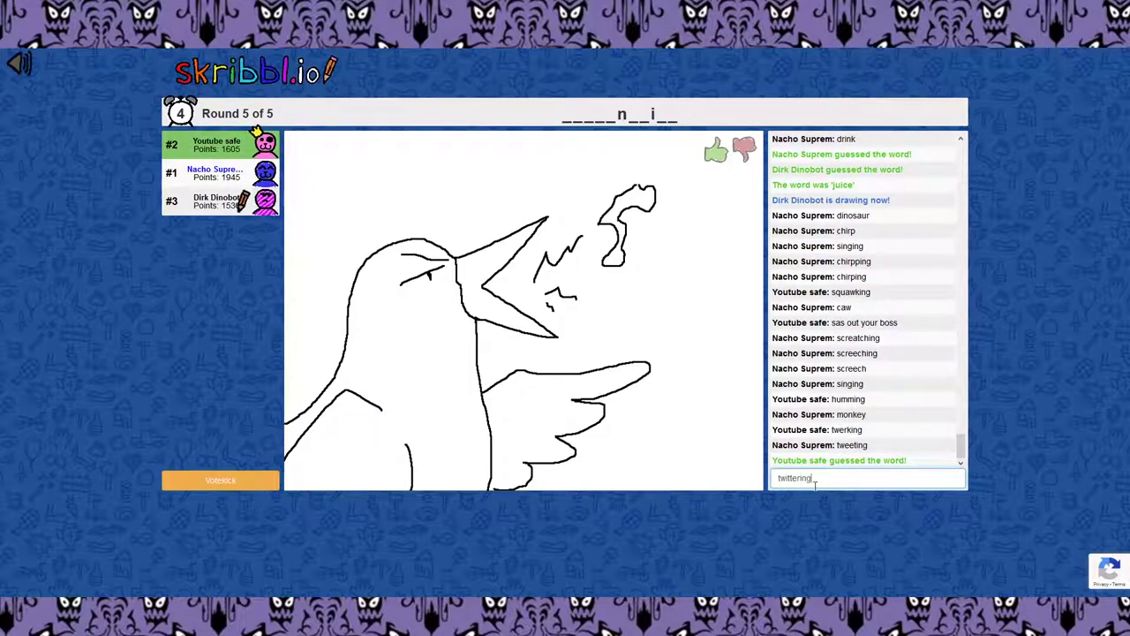
key(Return)
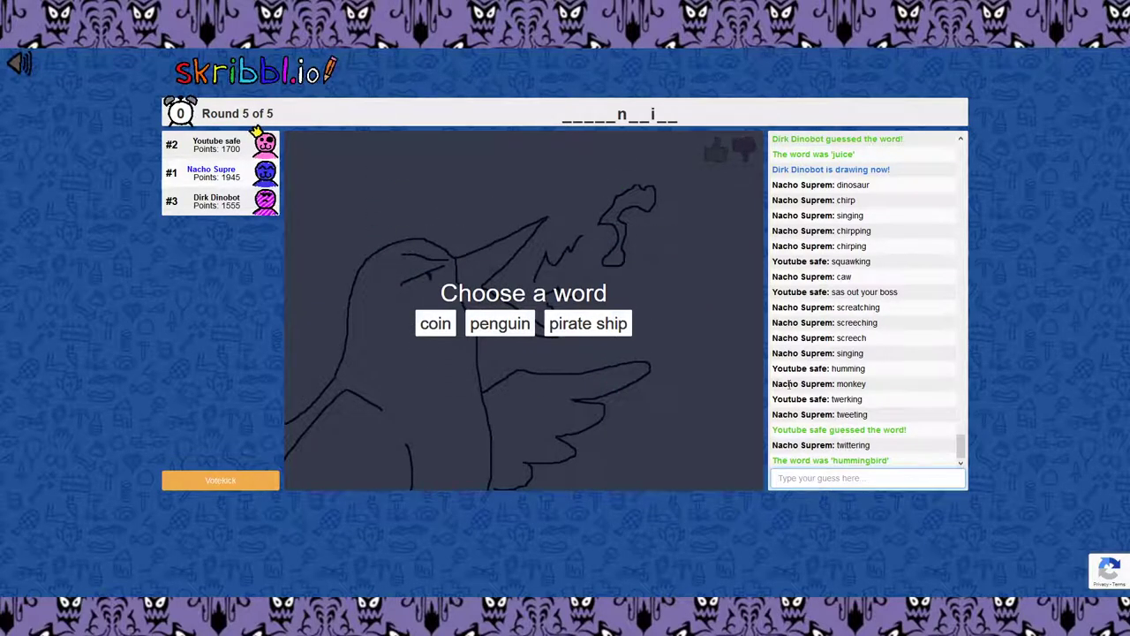
Step: Choose 'pirate ship' and paint a light-blue sea with the thickest brush
click(596, 324)
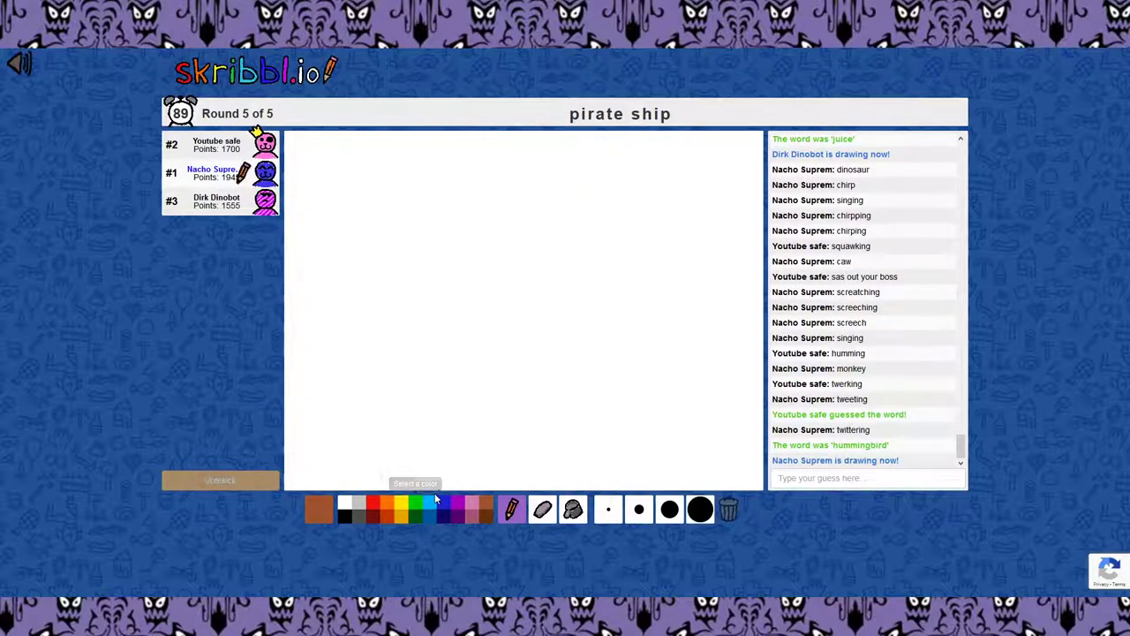
click(433, 502)
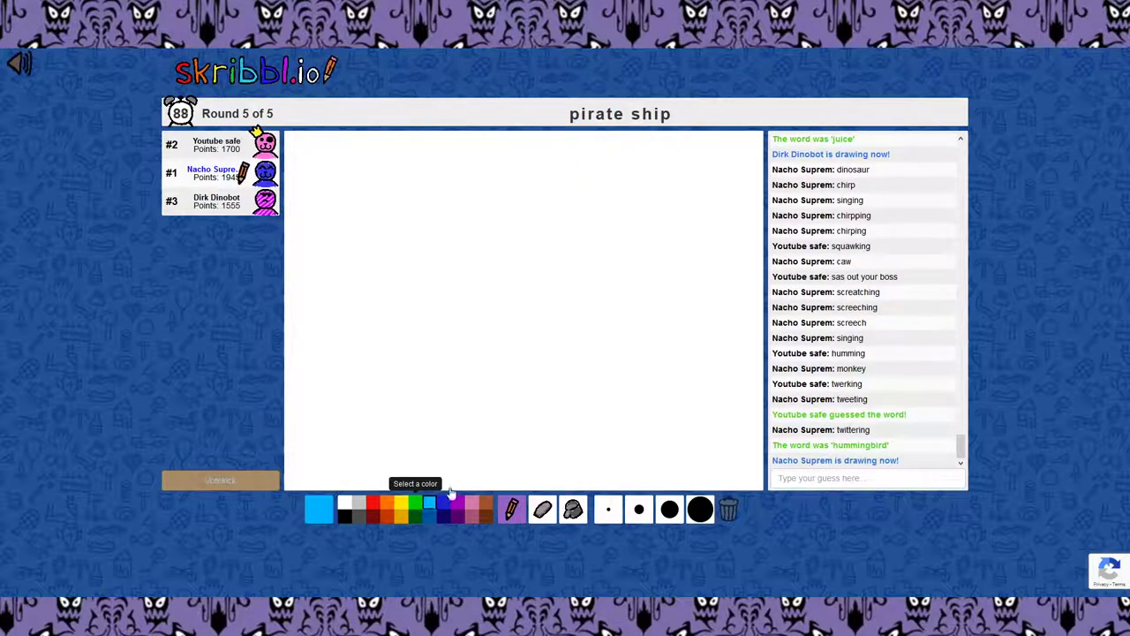
click(684, 513)
mouse_move(756, 434)
mouse_down()
mouse_move(471, 424)
mouse_move(291, 446)
mouse_move(759, 481)
mouse_up()
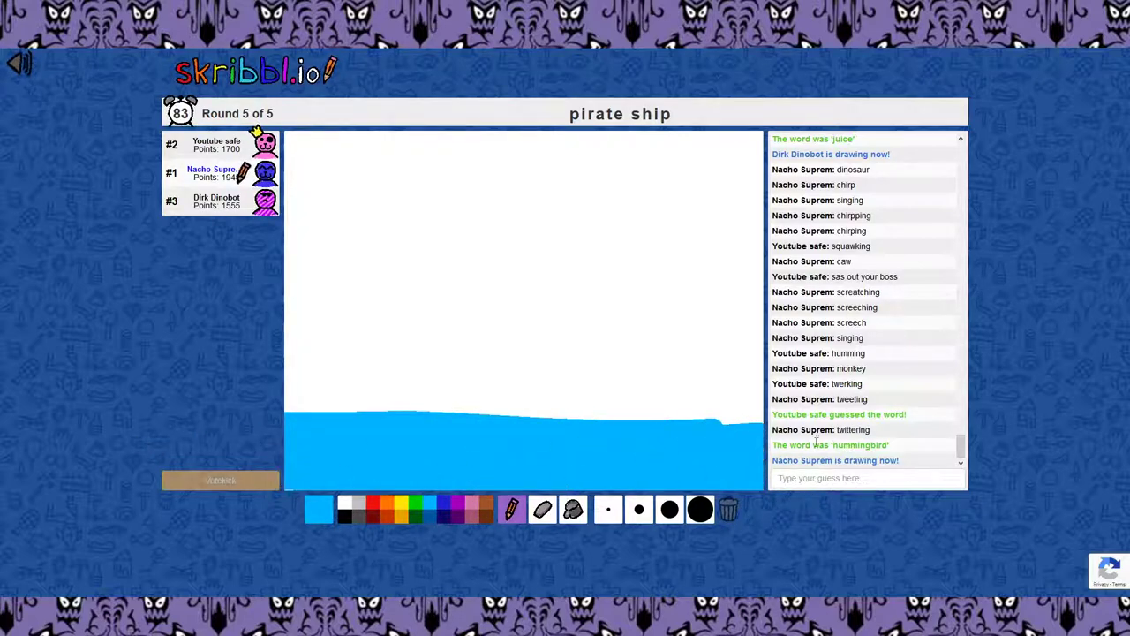
mouse_move(817, 441)
mouse_down()
mouse_move(565, 415)
mouse_move(291, 408)
mouse_up()
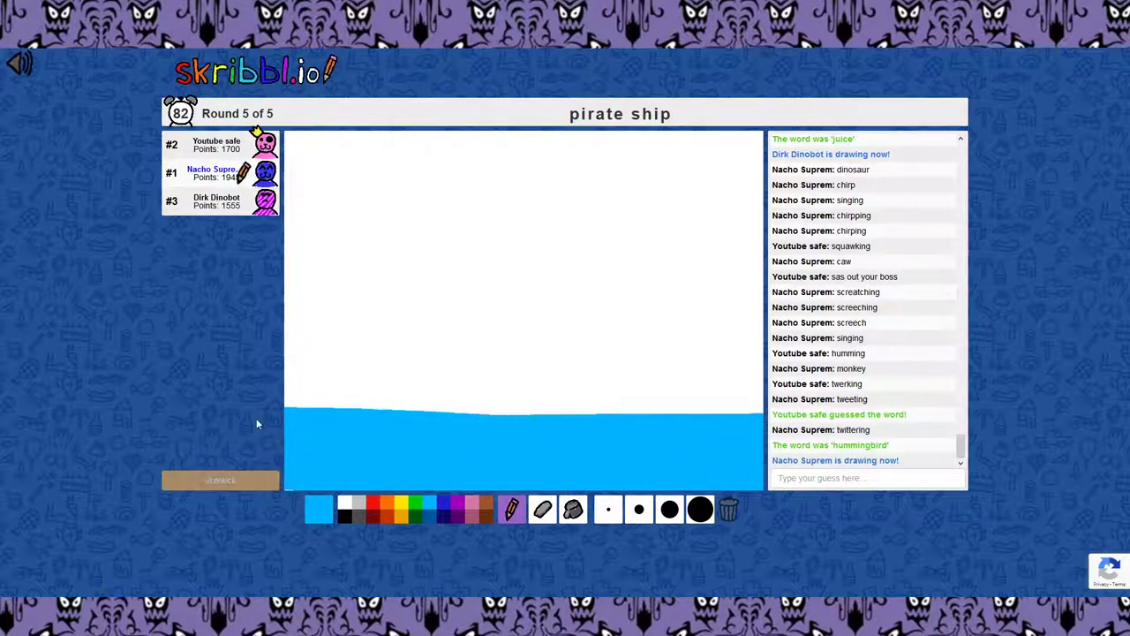
Step: Draw the brown ship hull with a medium-thick brush
click(486, 517)
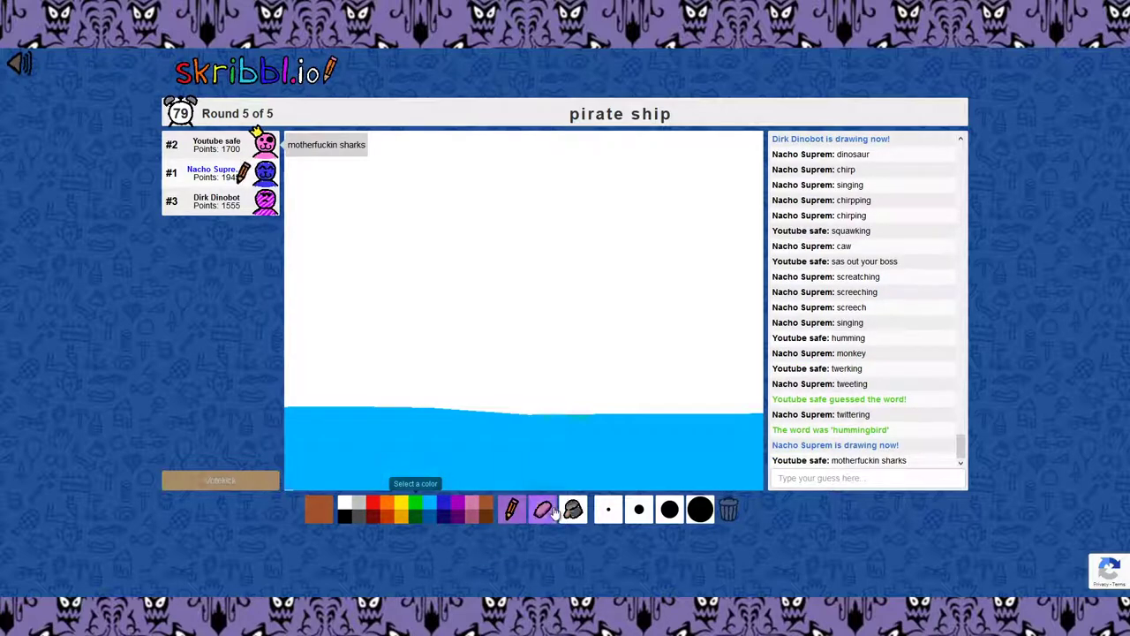
click(669, 509)
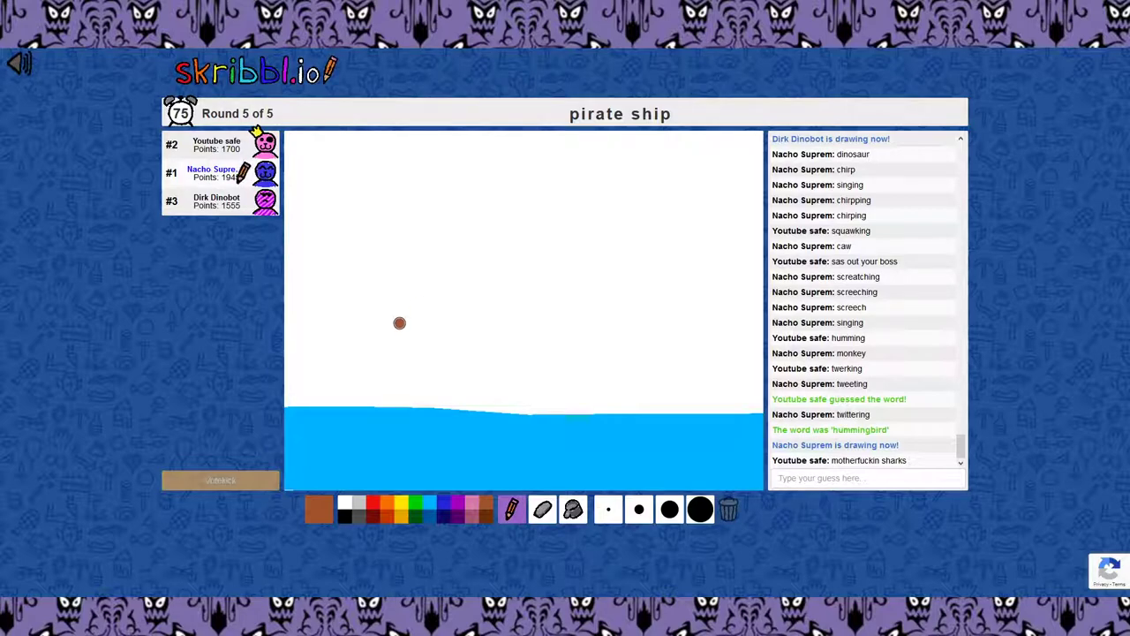
mouse_move(399, 322)
mouse_down()
mouse_move(412, 368)
mouse_move(719, 393)
mouse_move(764, 378)
mouse_up()
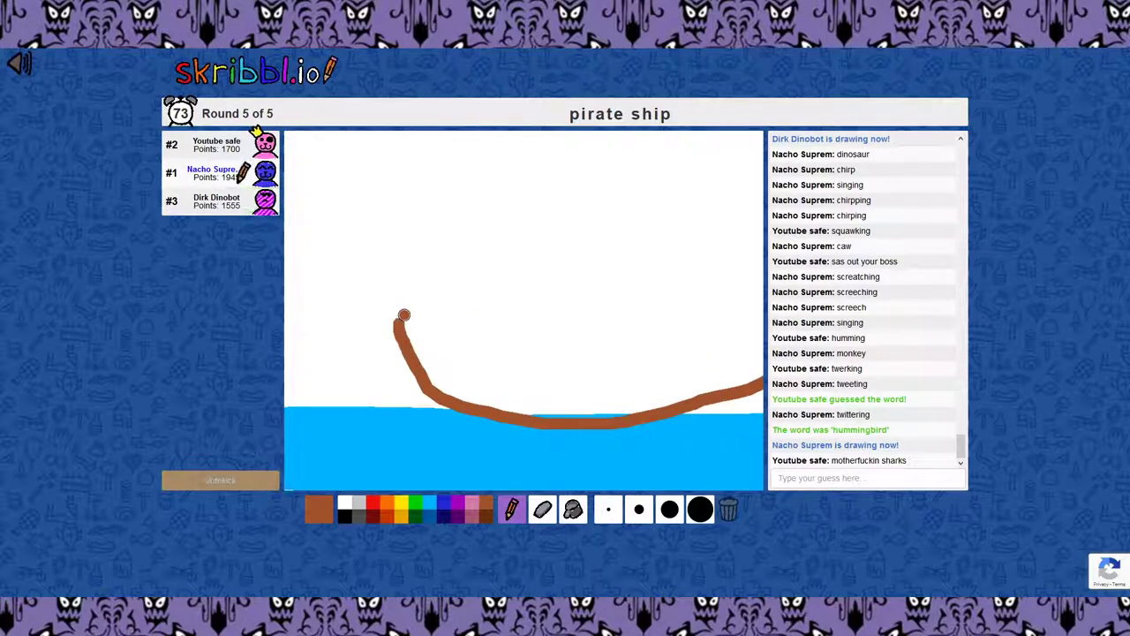
drag(404, 315, 764, 304)
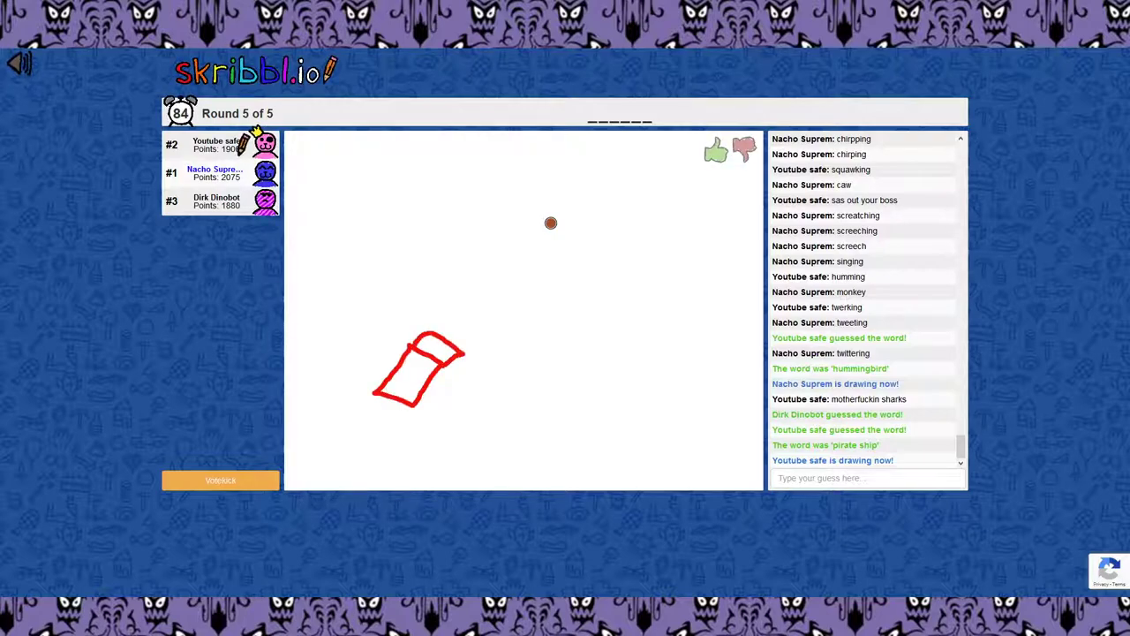
Step: Guess 'turnabout', then the correct word 'tunnel' in chat
click(798, 477)
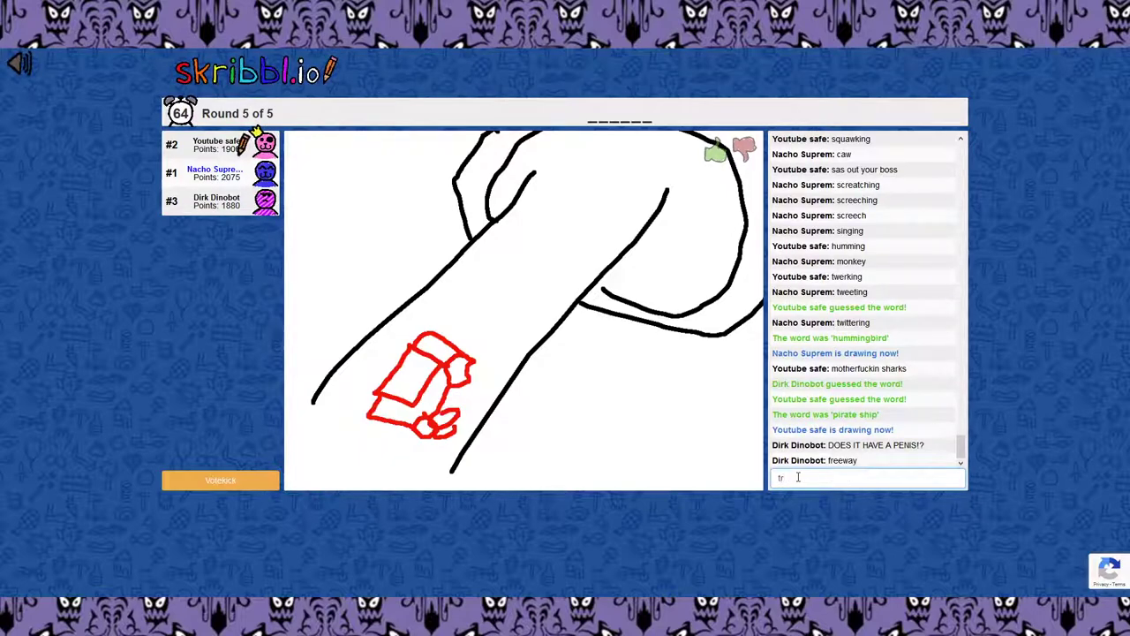
text(trun)
key(BackSpace)
key(BackSpace)
key(BackSpace)
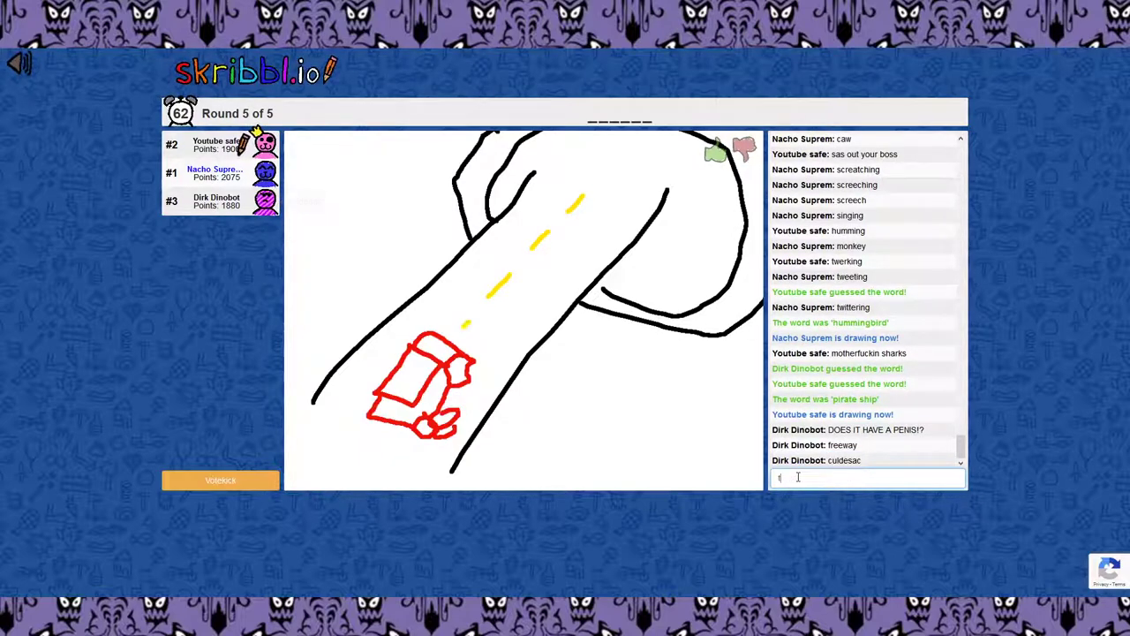
text(unu)
text(n)
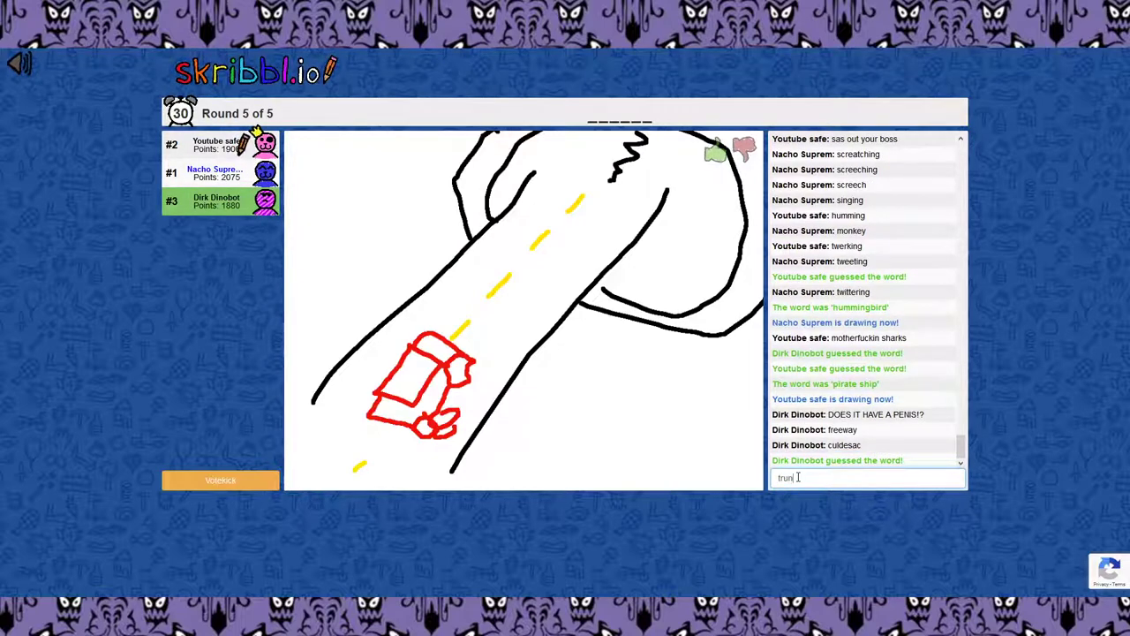
key(BackSpace)
key(BackSpace)
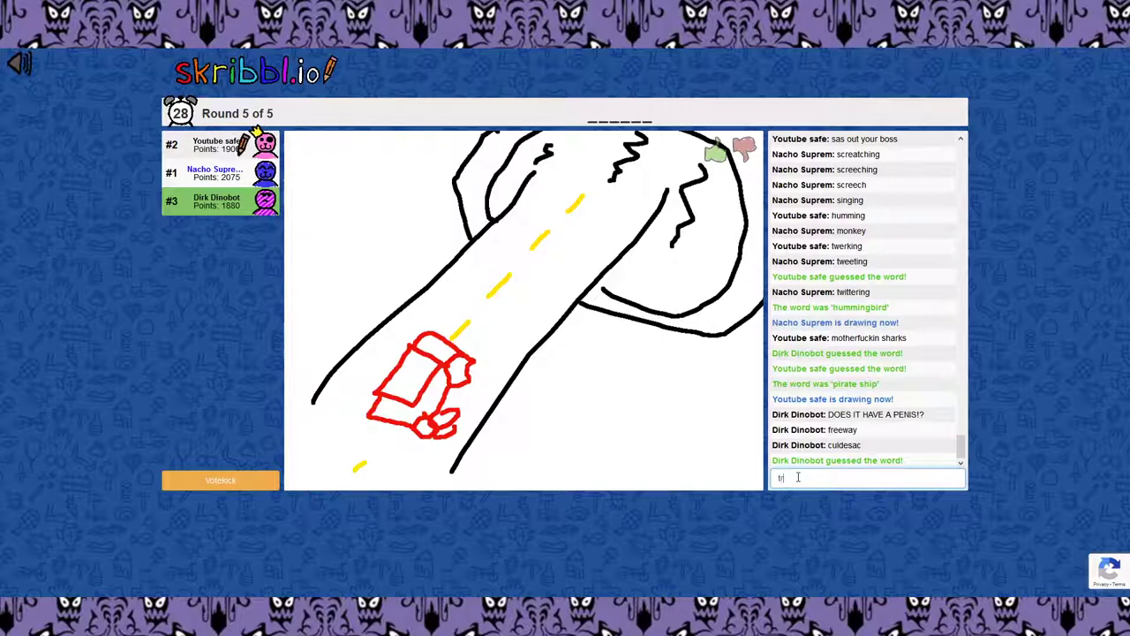
text(unabout)
key(Return)
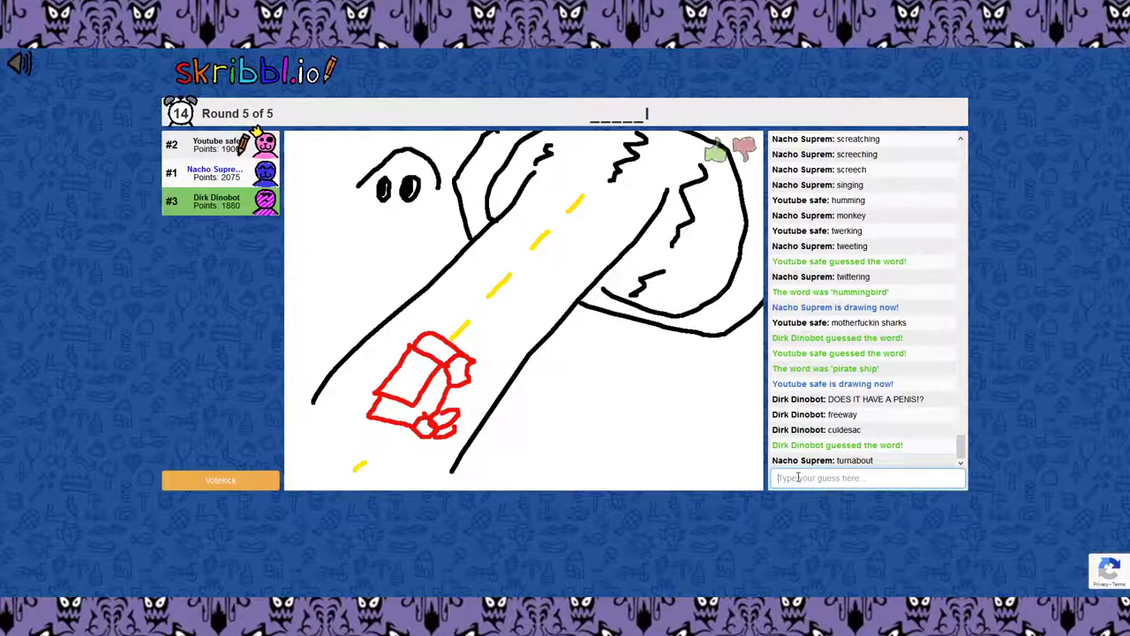
text(tunnel)
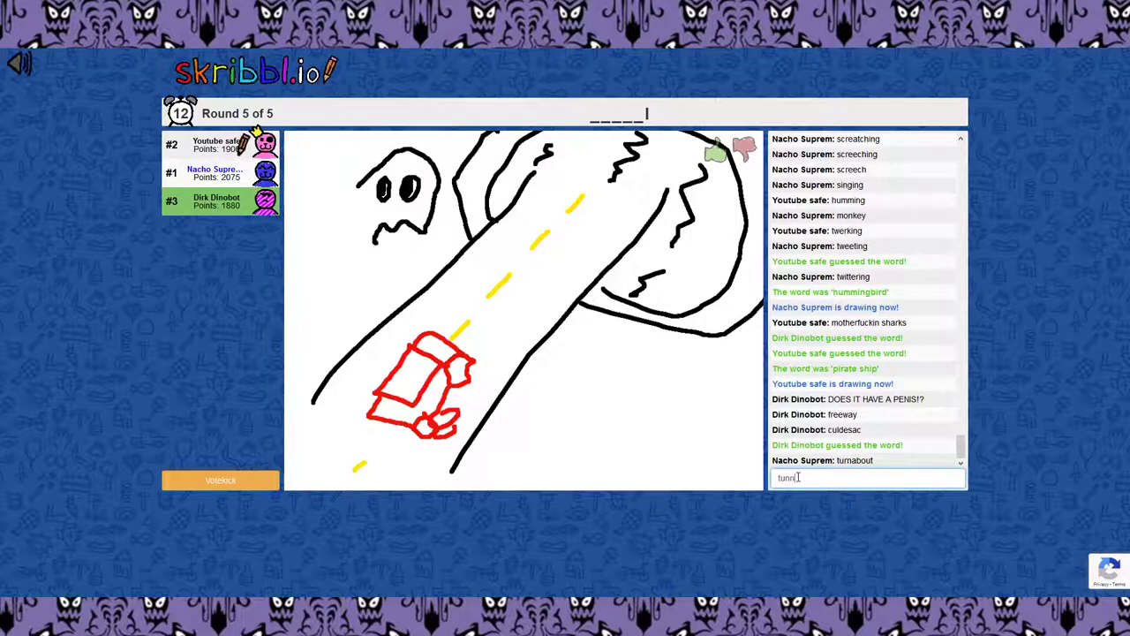
key(Return)
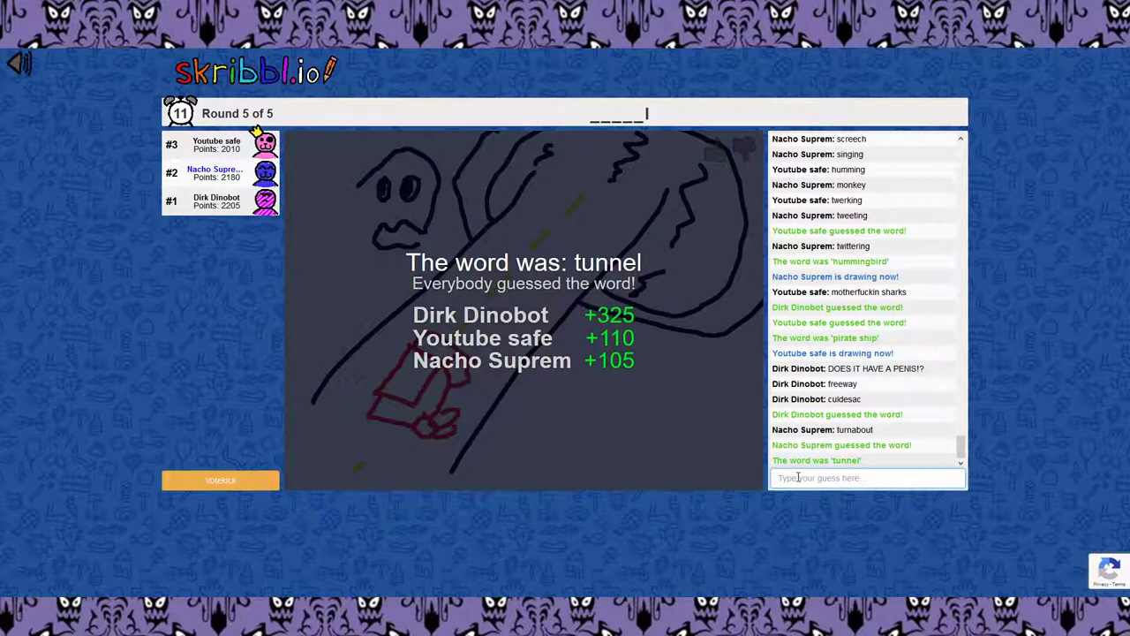